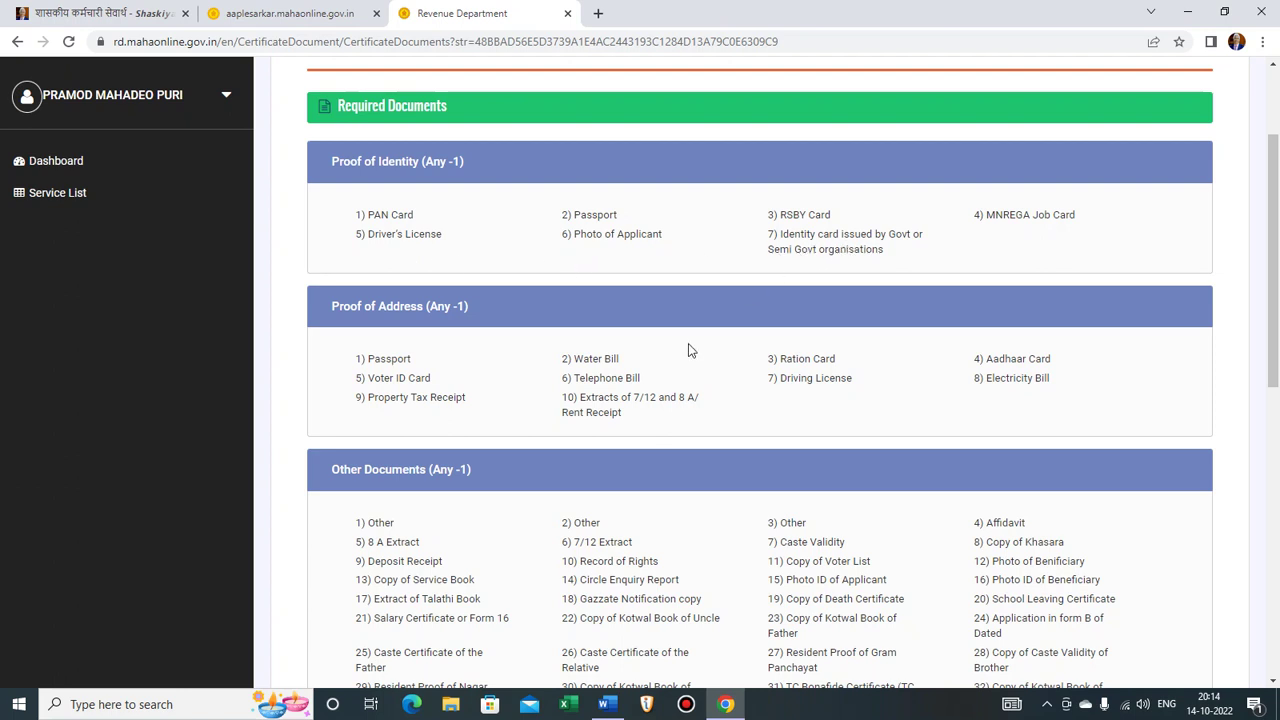
# - Review the required documents, continue to the application form, and choose Caste Certificate For GOI Posts as the certificate type
pyautogui.scroll(-2, 689, 349)
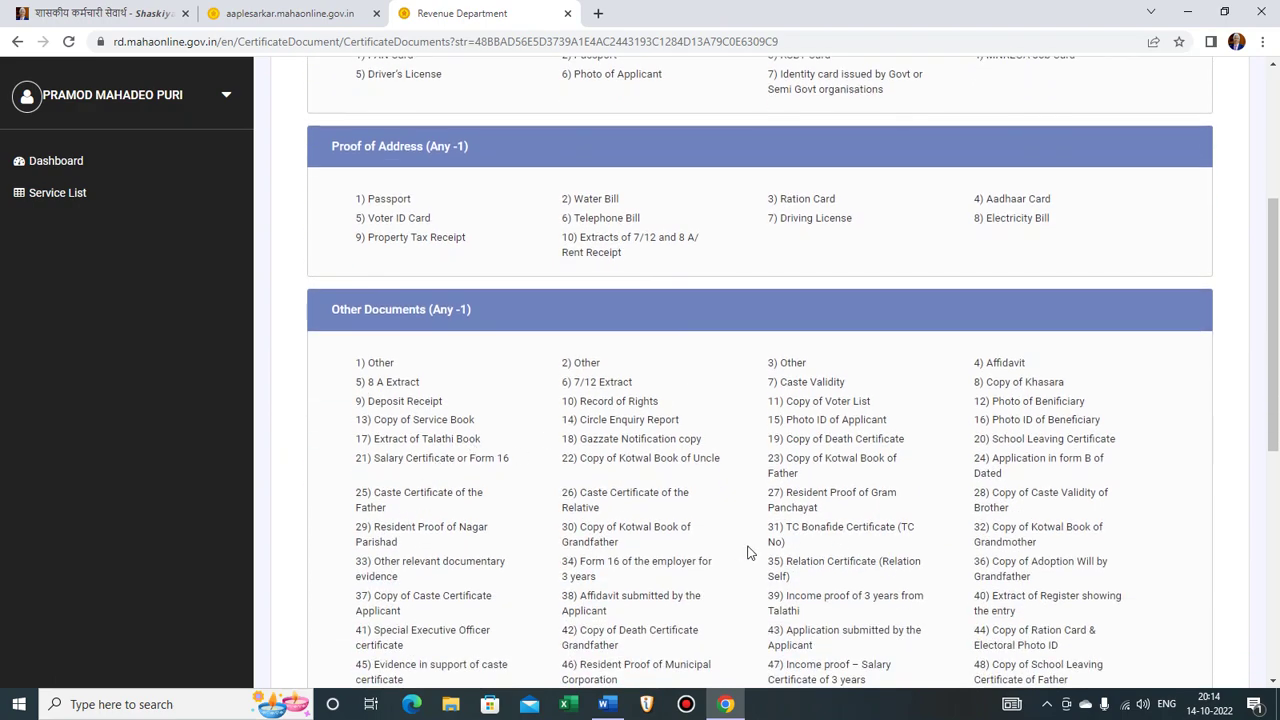
pyautogui.scroll(-6, 747, 552)
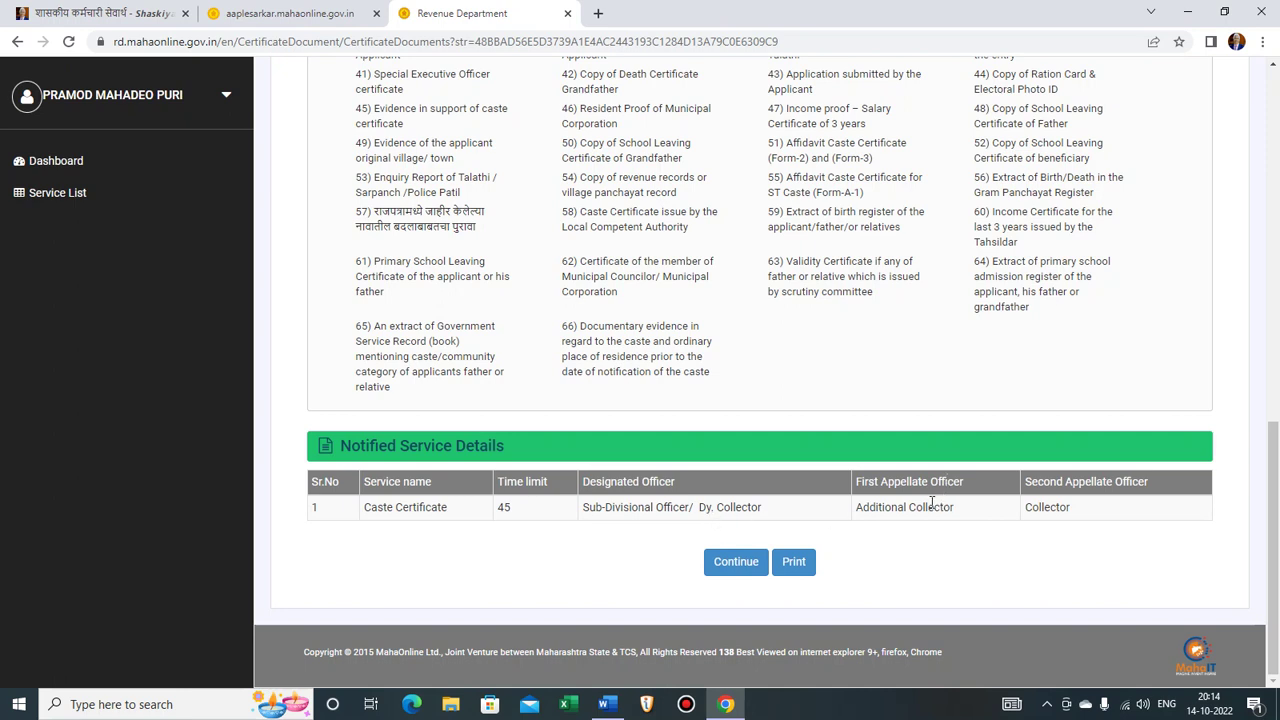
pyautogui.click(737, 565)
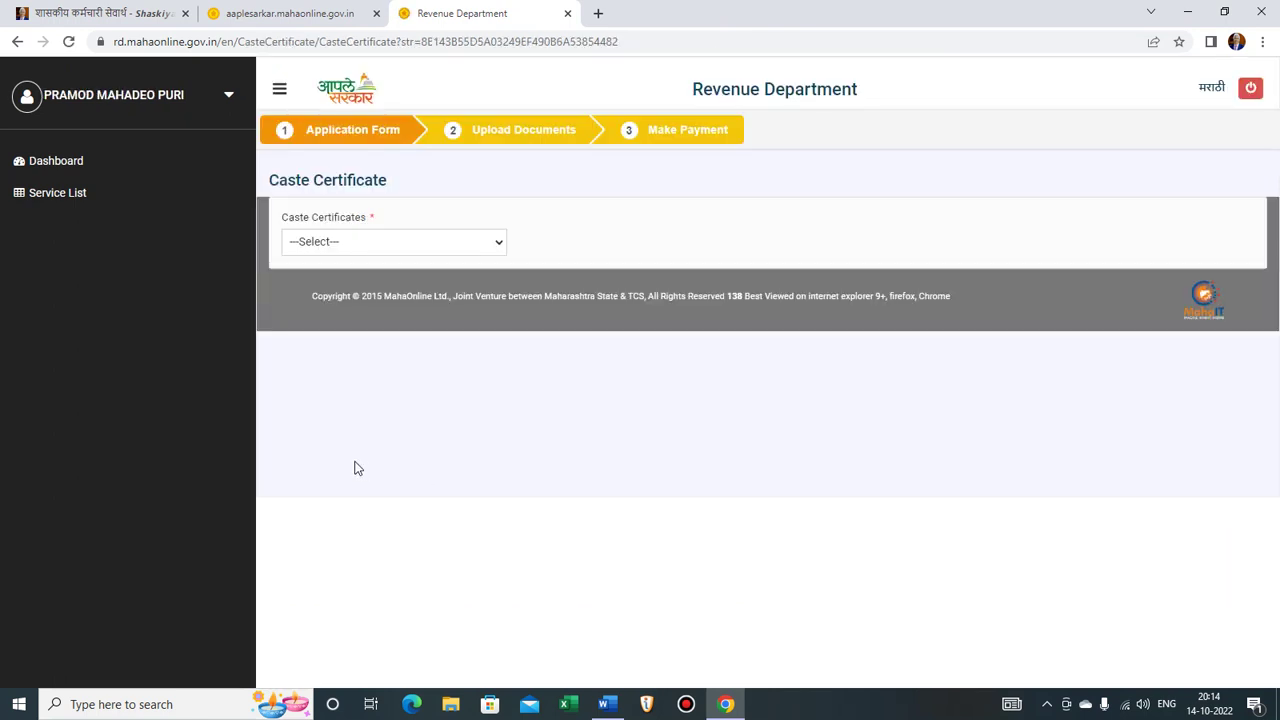
pyautogui.click(322, 246)
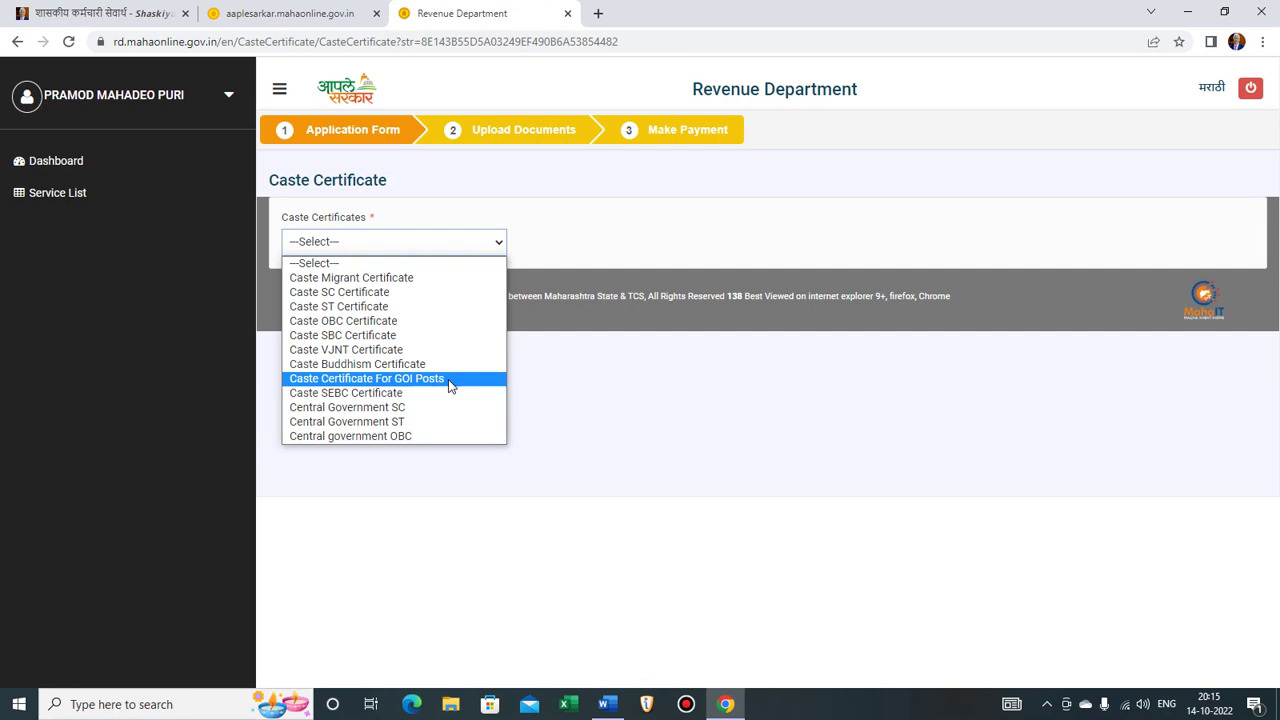
pyautogui.click(449, 381)
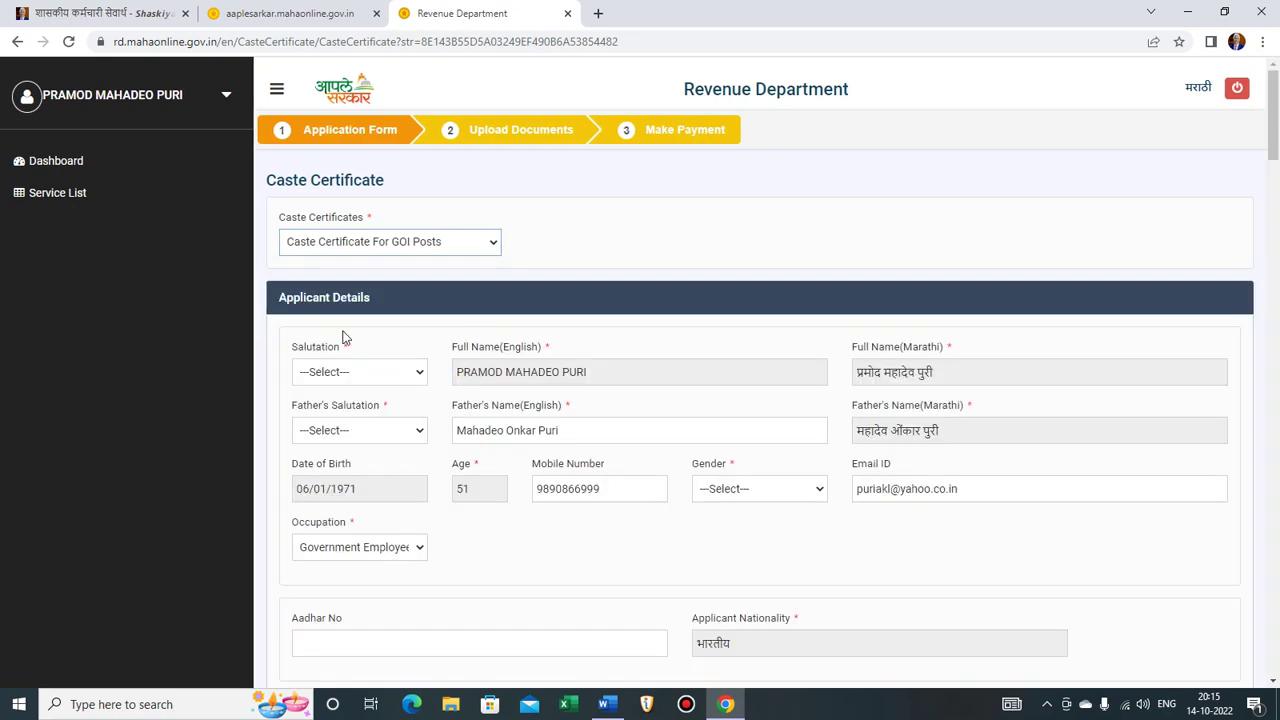
# - Examine the Applicant Details section, including the salutation and occupation choices and the address fields
pyautogui.click(352, 374)
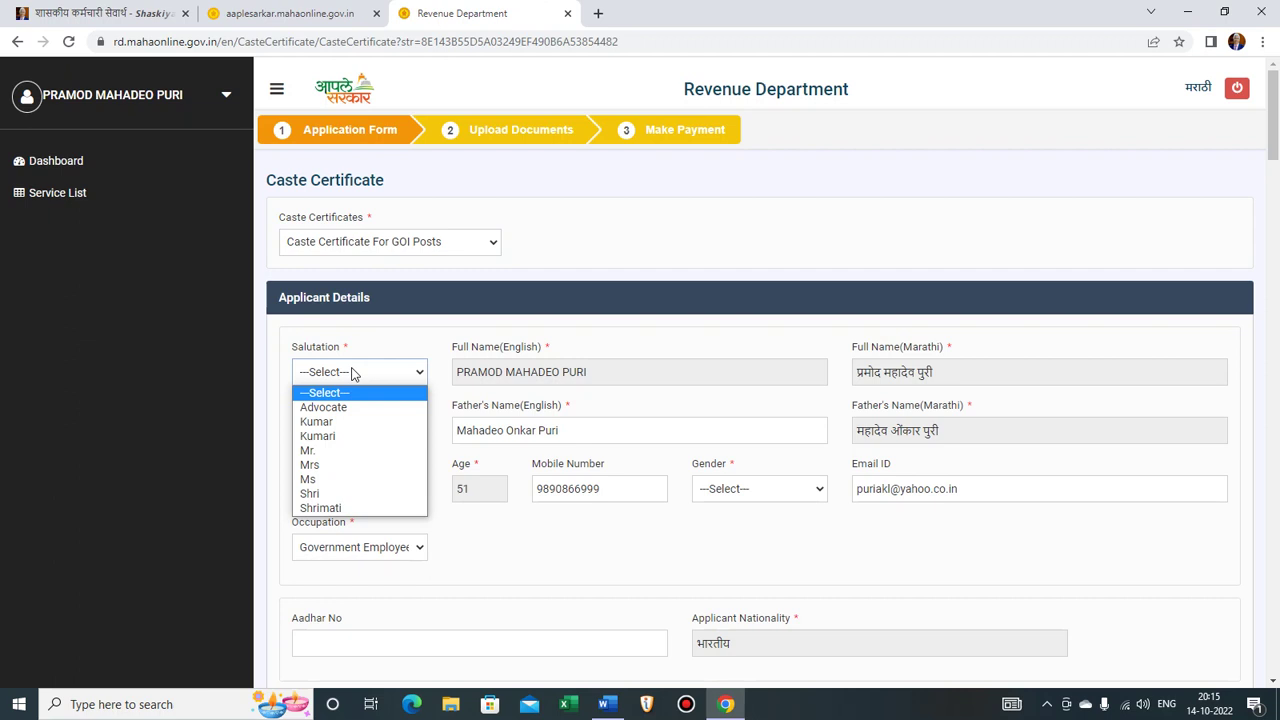
pyautogui.click(465, 548)
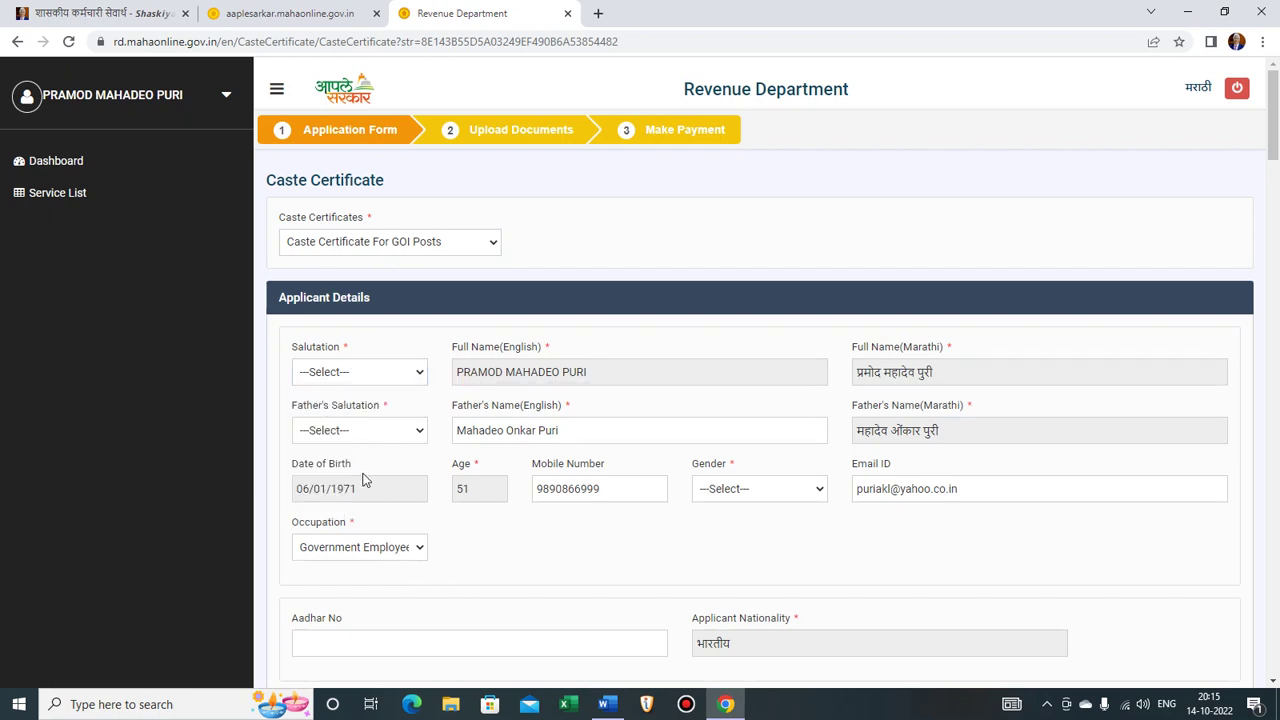
pyautogui.scroll(-1, 367, 516)
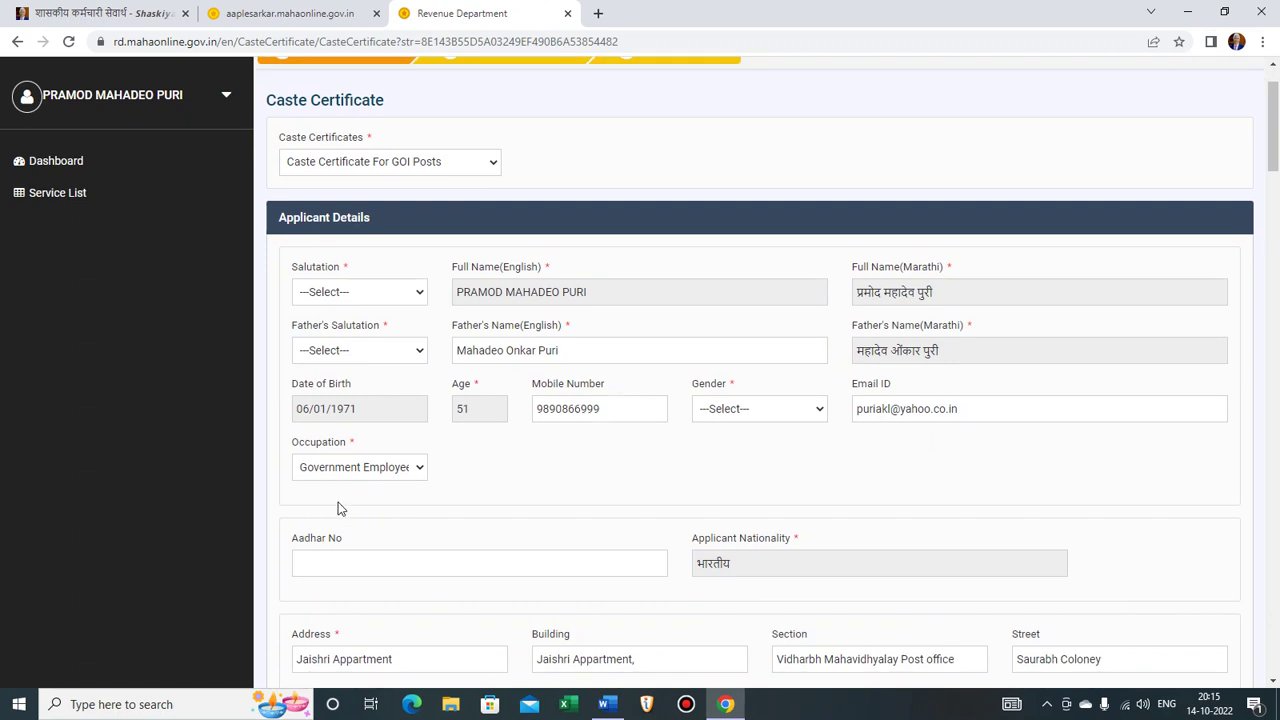
pyautogui.scroll(-2, 376, 398)
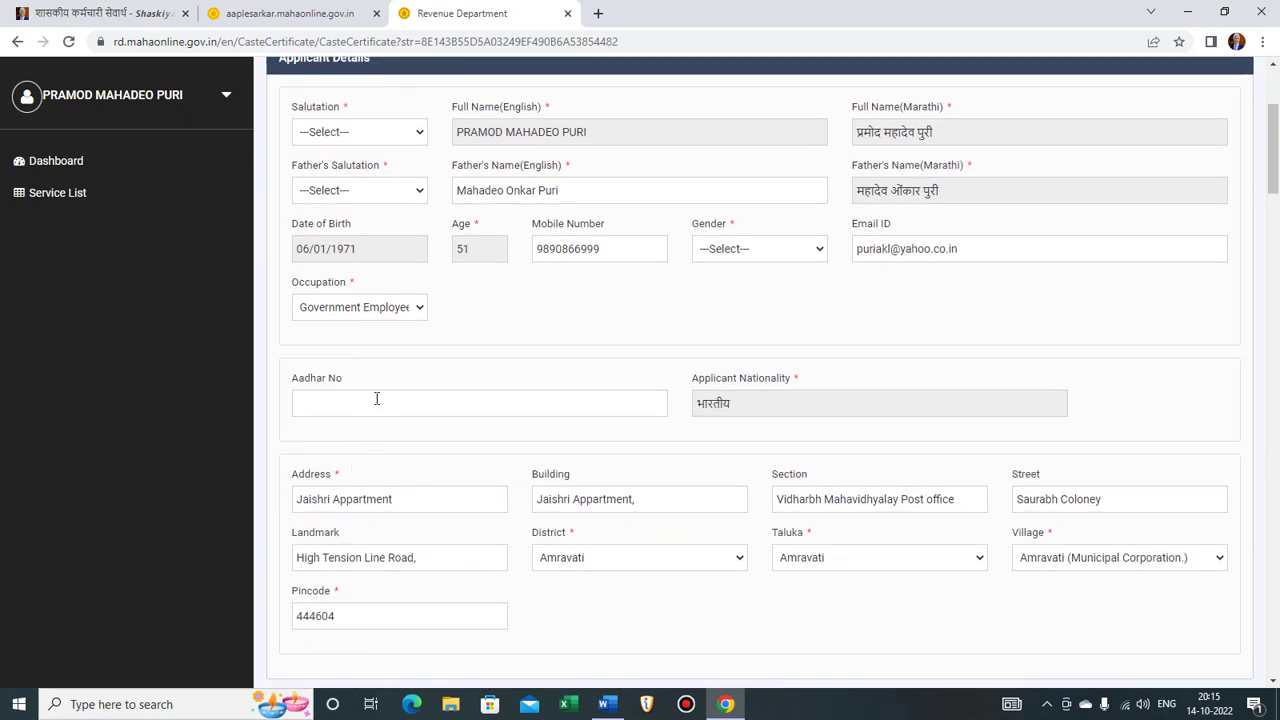
pyautogui.click(418, 310)
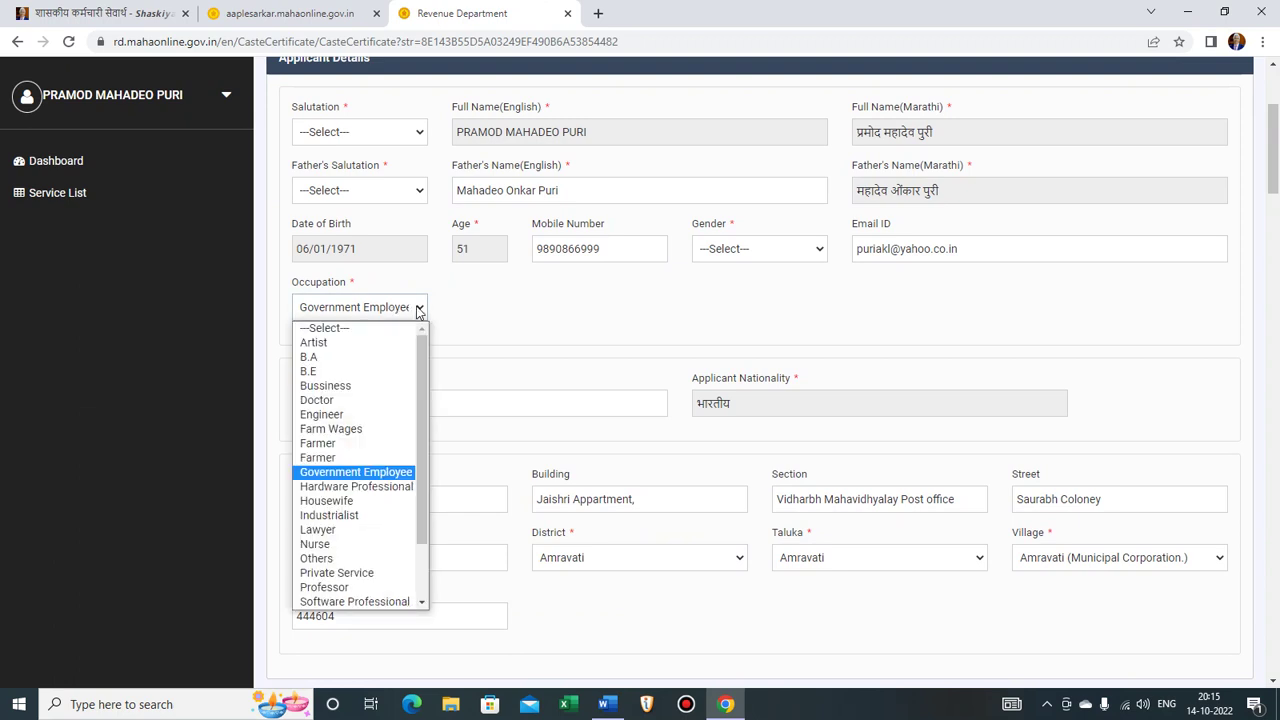
pyautogui.click(418, 310)
pyautogui.scroll(-2, 417, 381)
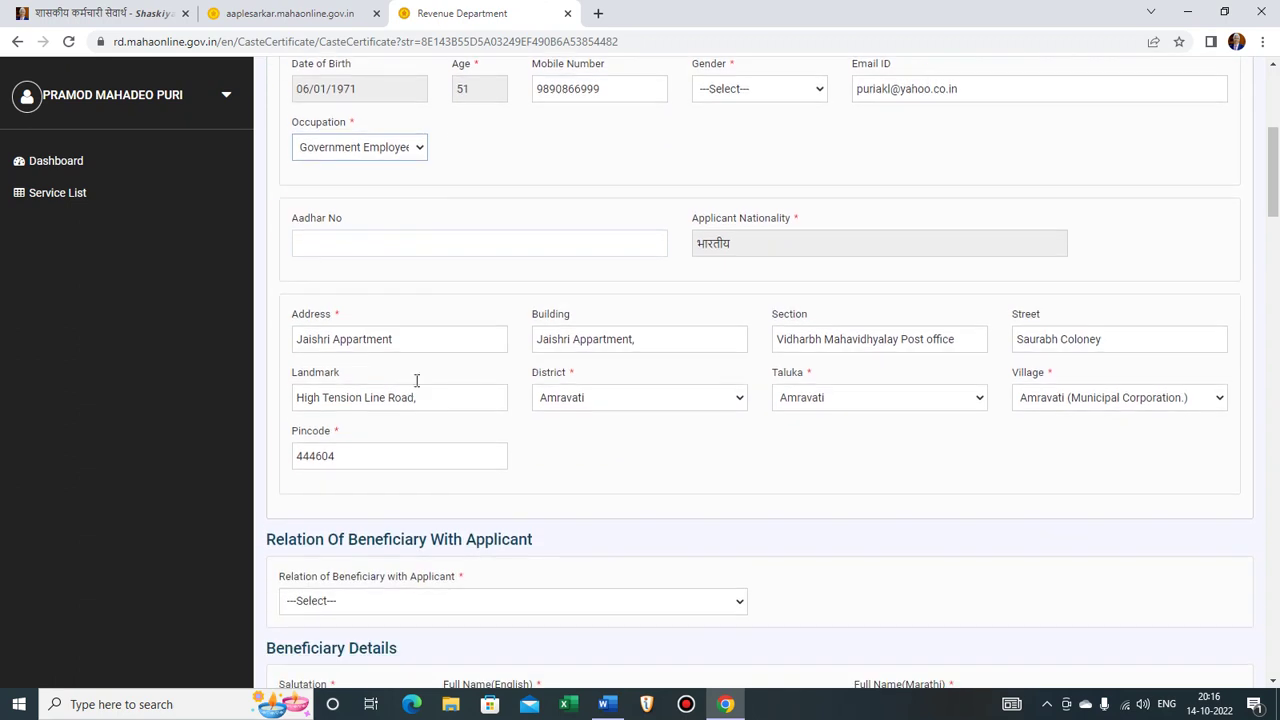
pyautogui.scroll(-2, 620, 380)
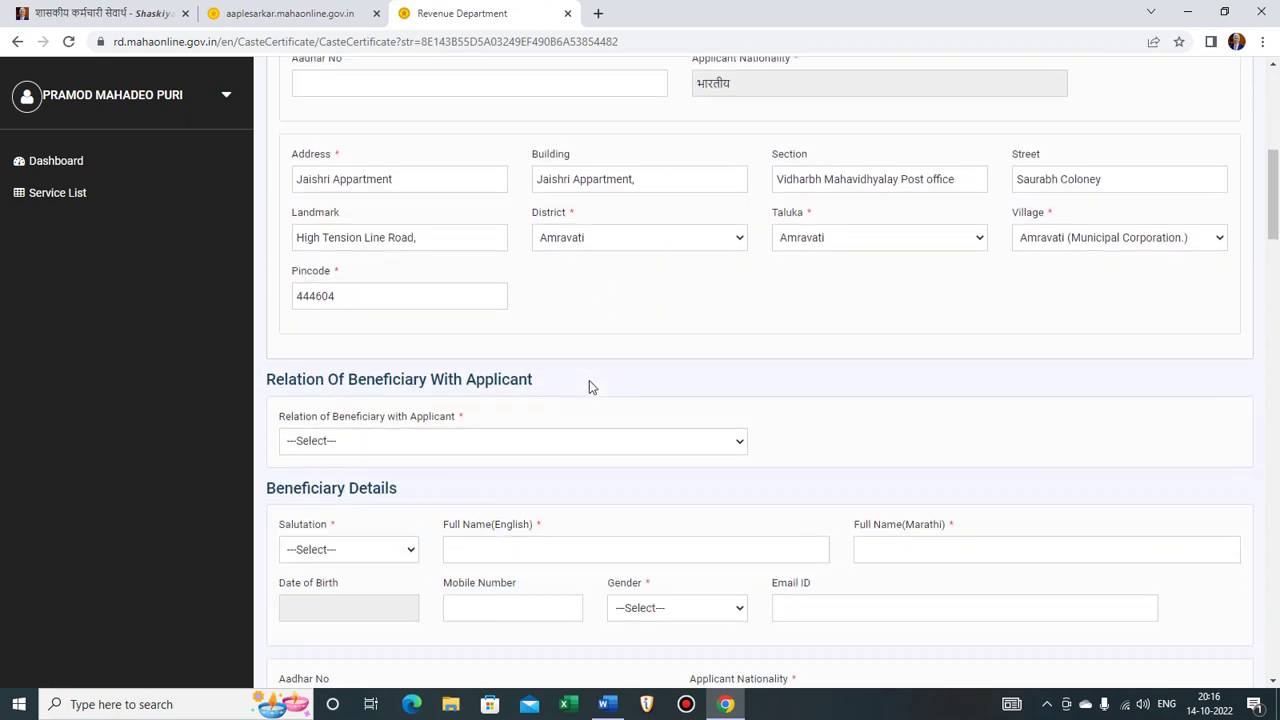
# - Examine the beneficiary relation choices, the beneficiary and father details, and the remaining sections of the English form
pyautogui.scroll(-3, 589, 385)
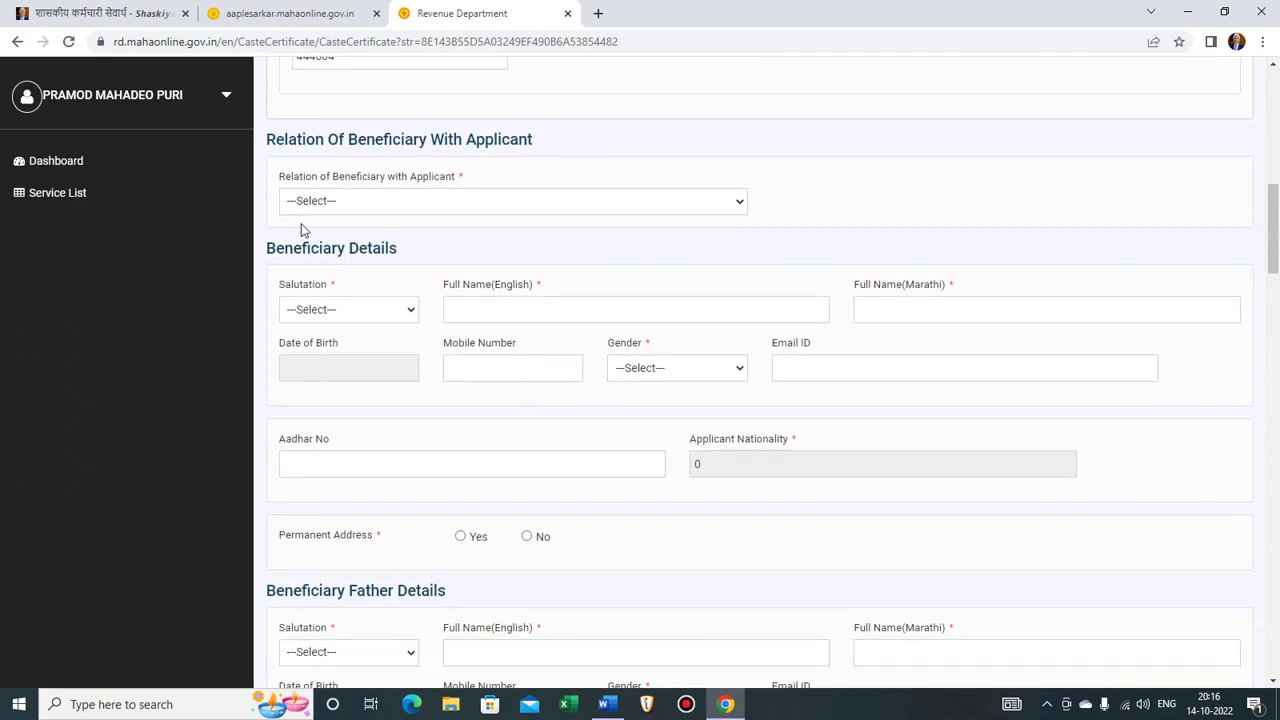
pyautogui.click(343, 209)
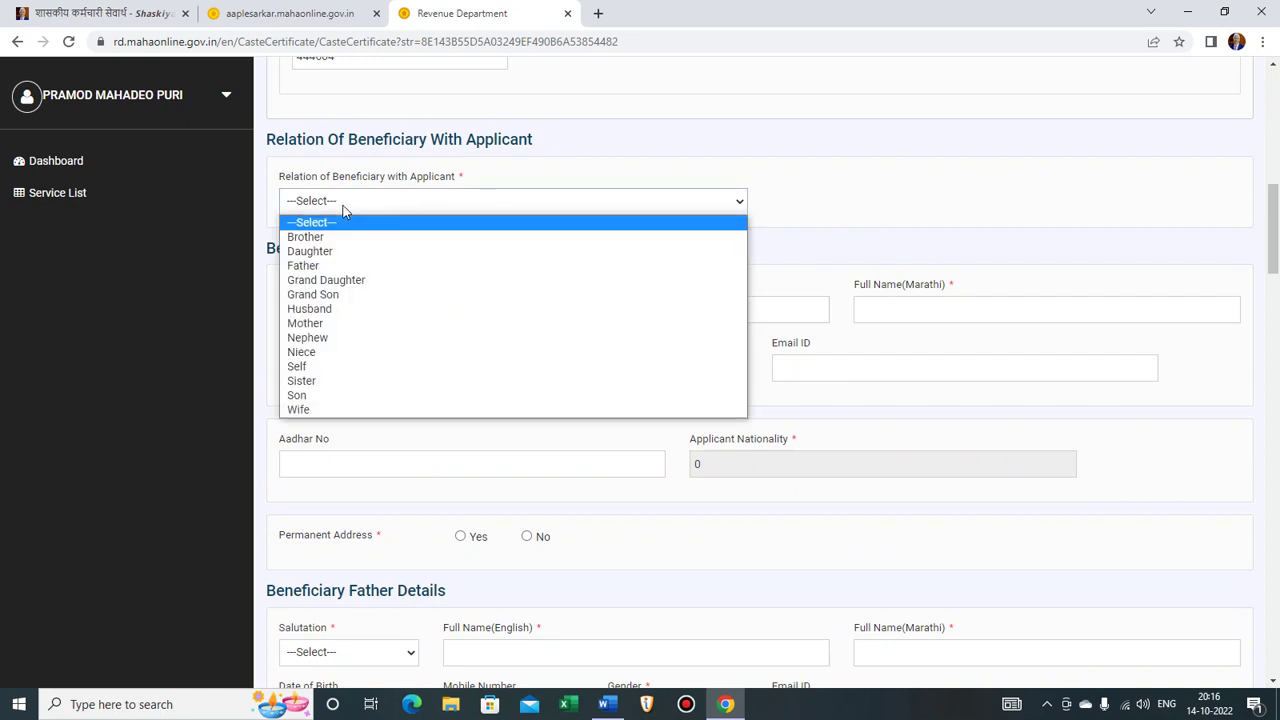
pyautogui.click(548, 172)
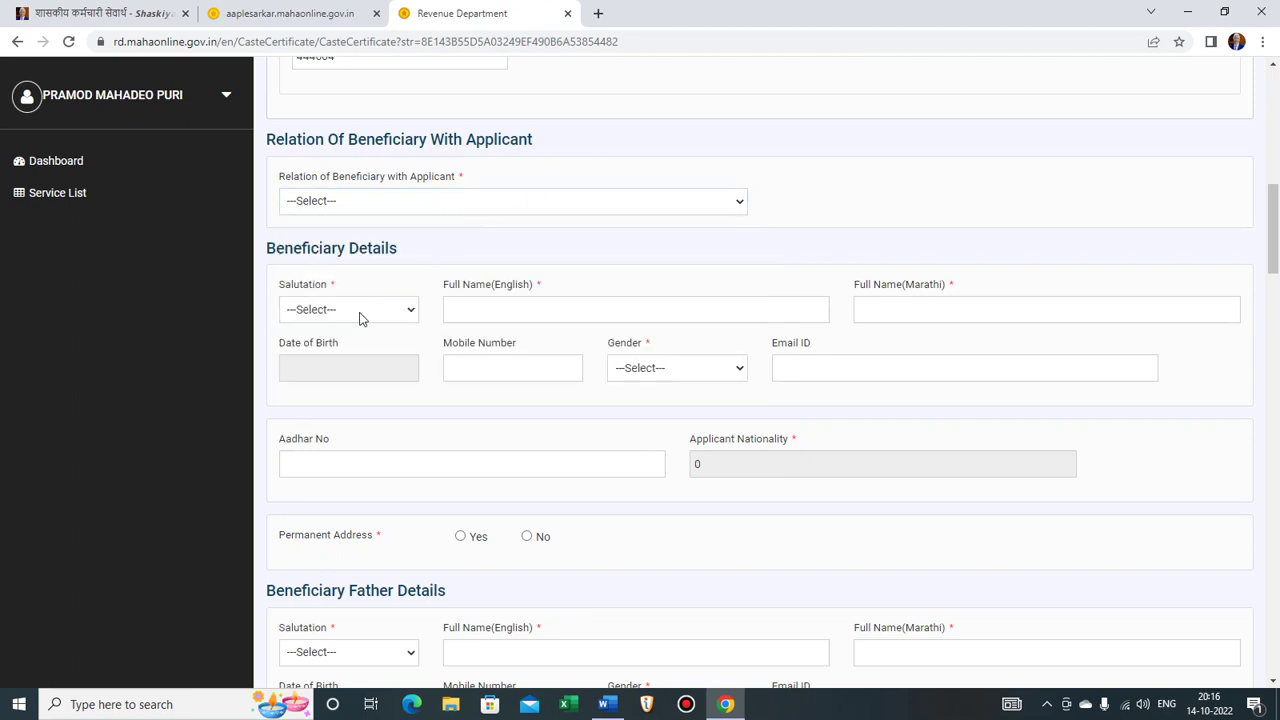
pyautogui.click(548, 314)
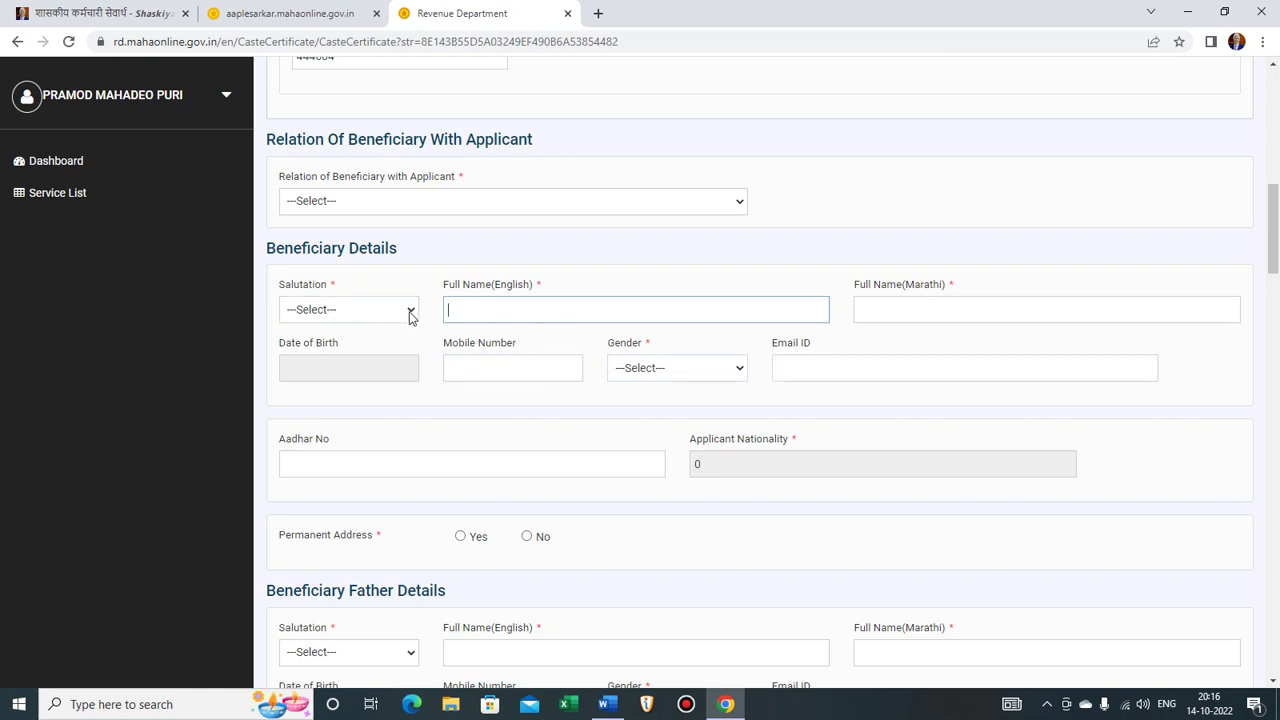
pyautogui.scroll(-5, 412, 330)
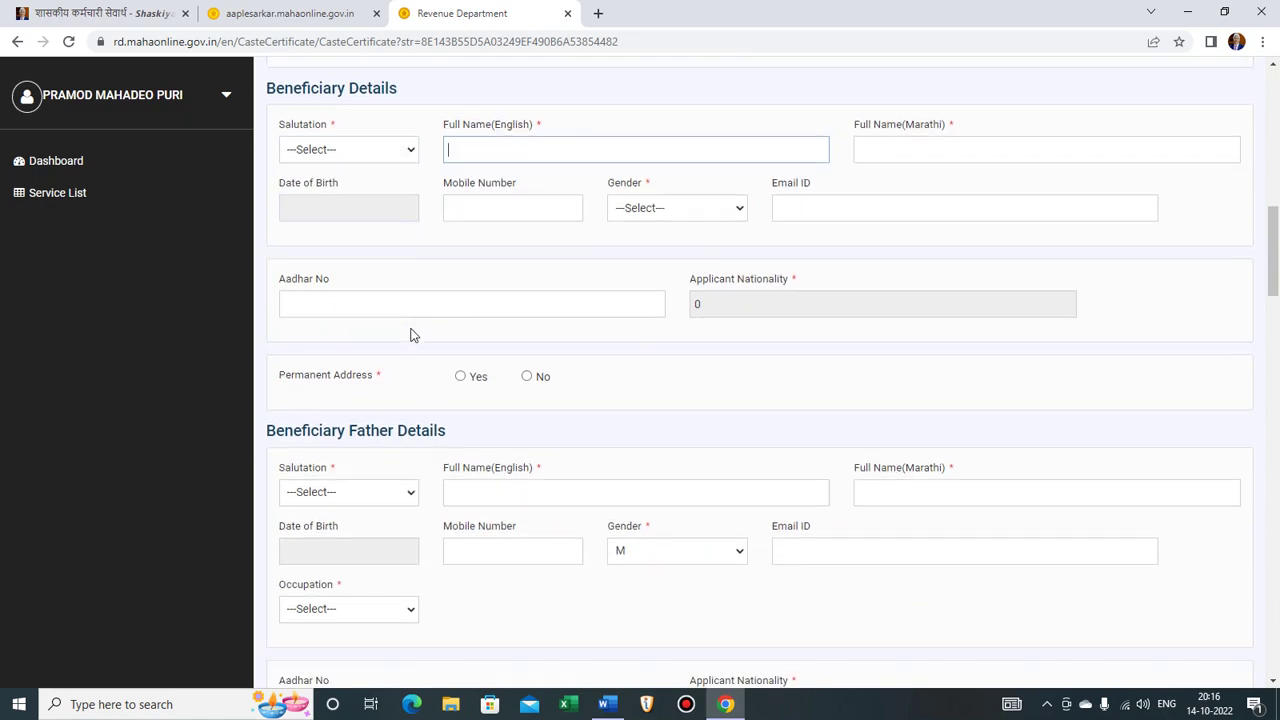
pyautogui.scroll(-6, 415, 344)
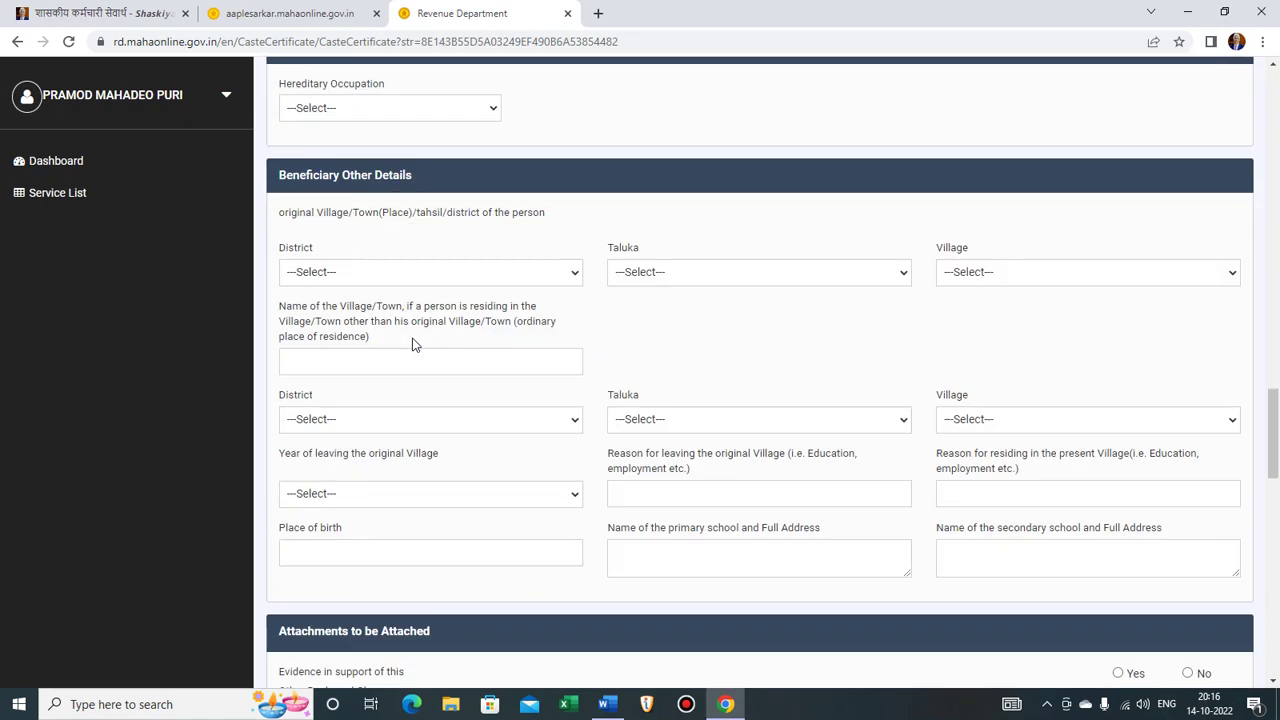
pyautogui.scroll(15, 415, 344)
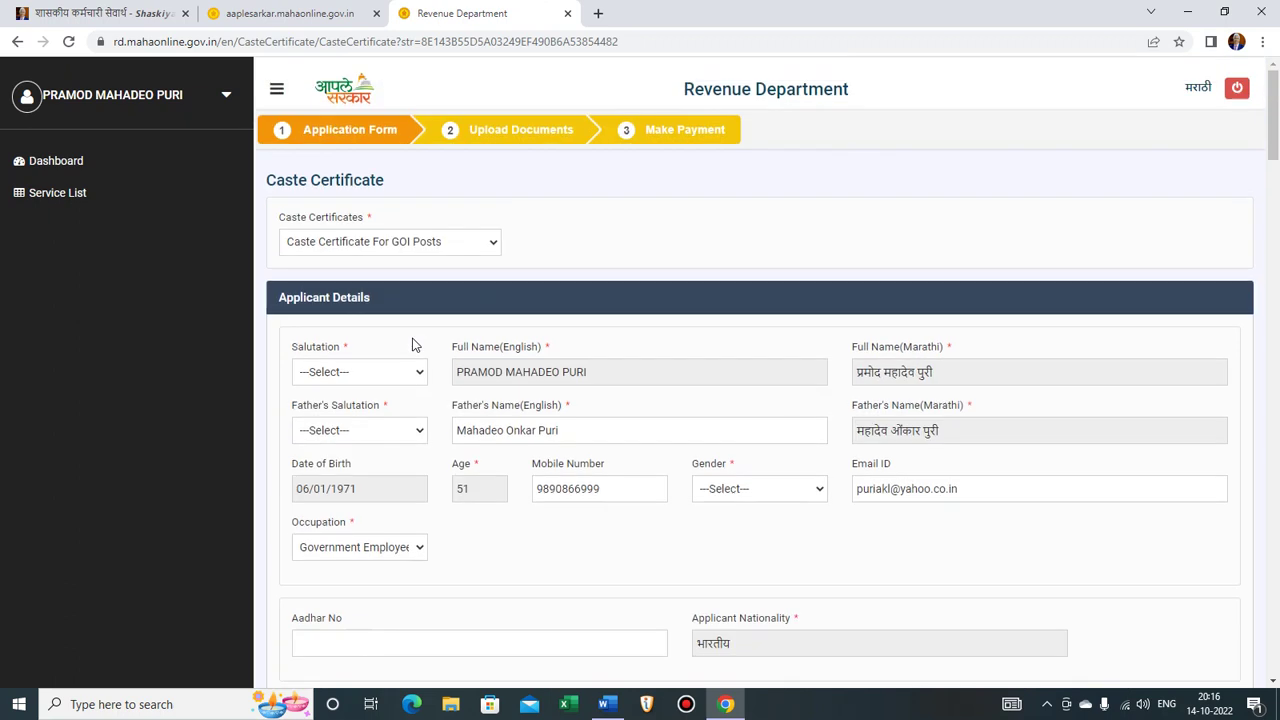
# - Switch the form's language to Marathi and choose Caste Certificate For GOI Posts again as the certificate type
pyautogui.click(1203, 93)
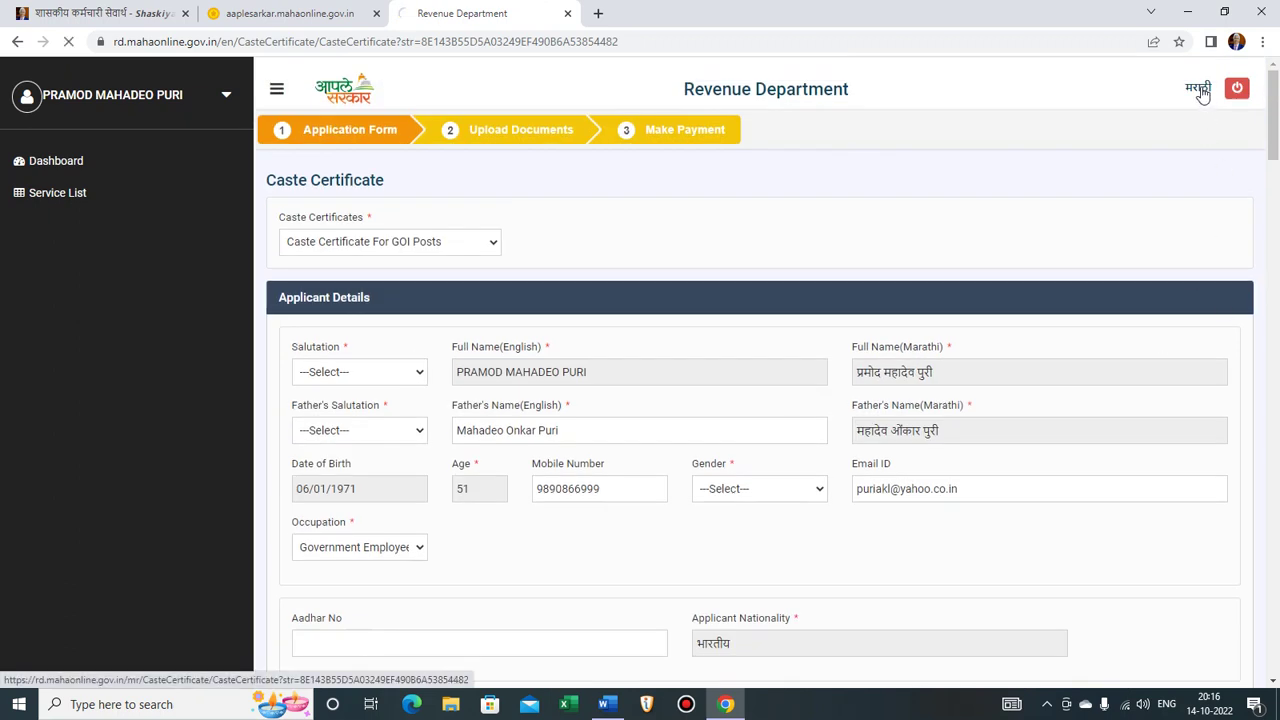
pyautogui.click(320, 245)
pyautogui.click(355, 378)
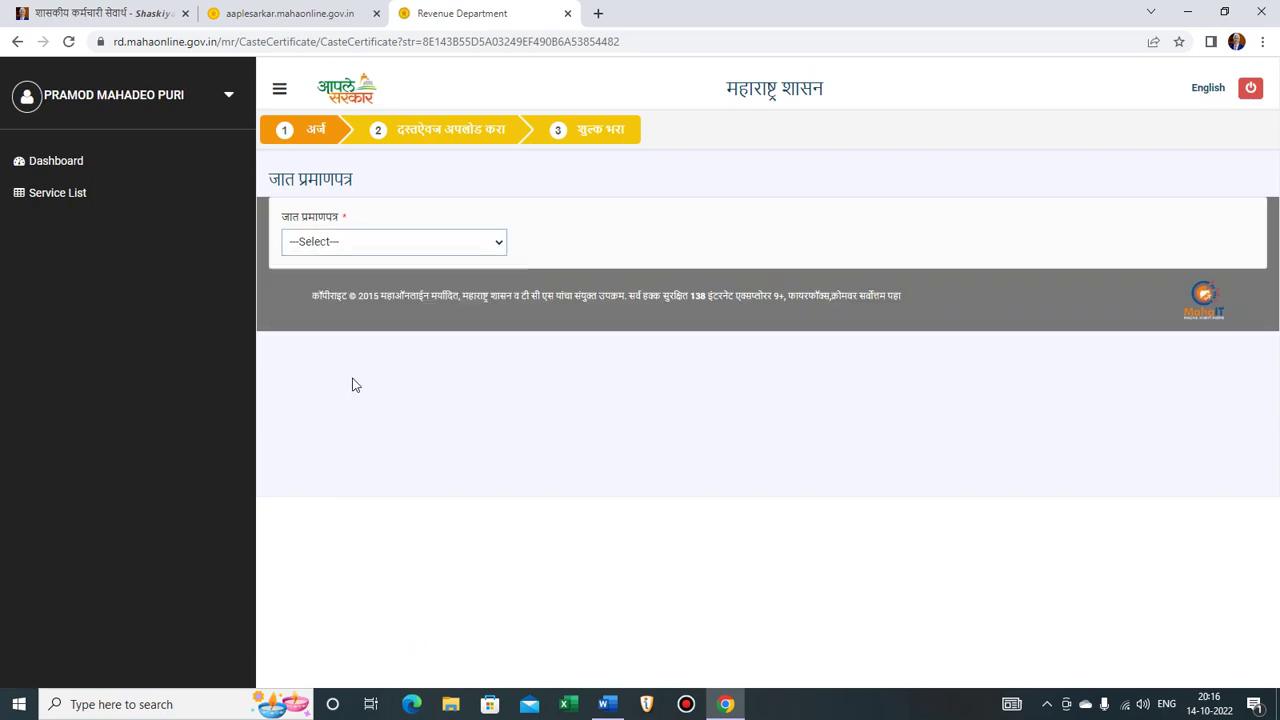
# - Examine the applicant details and the beneficiary relationship choices in the Marathi form
pyautogui.scroll(-1, 430, 405)
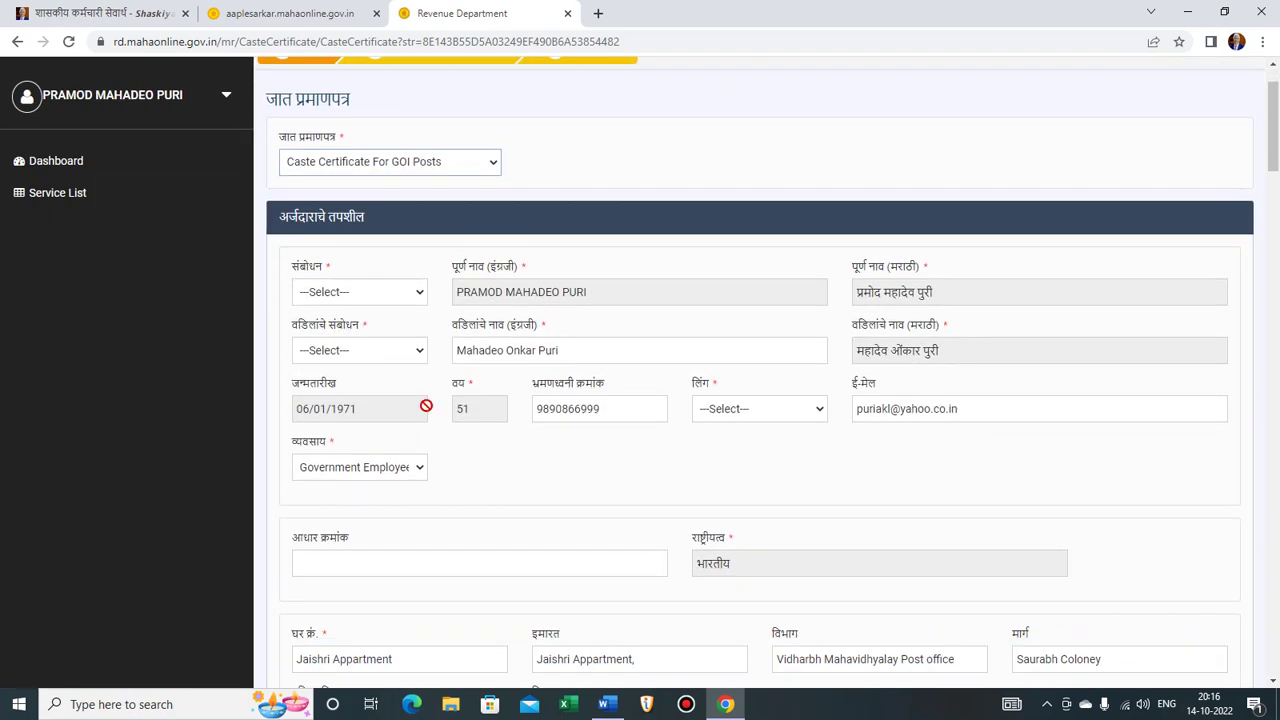
pyautogui.scroll(-5, 423, 380)
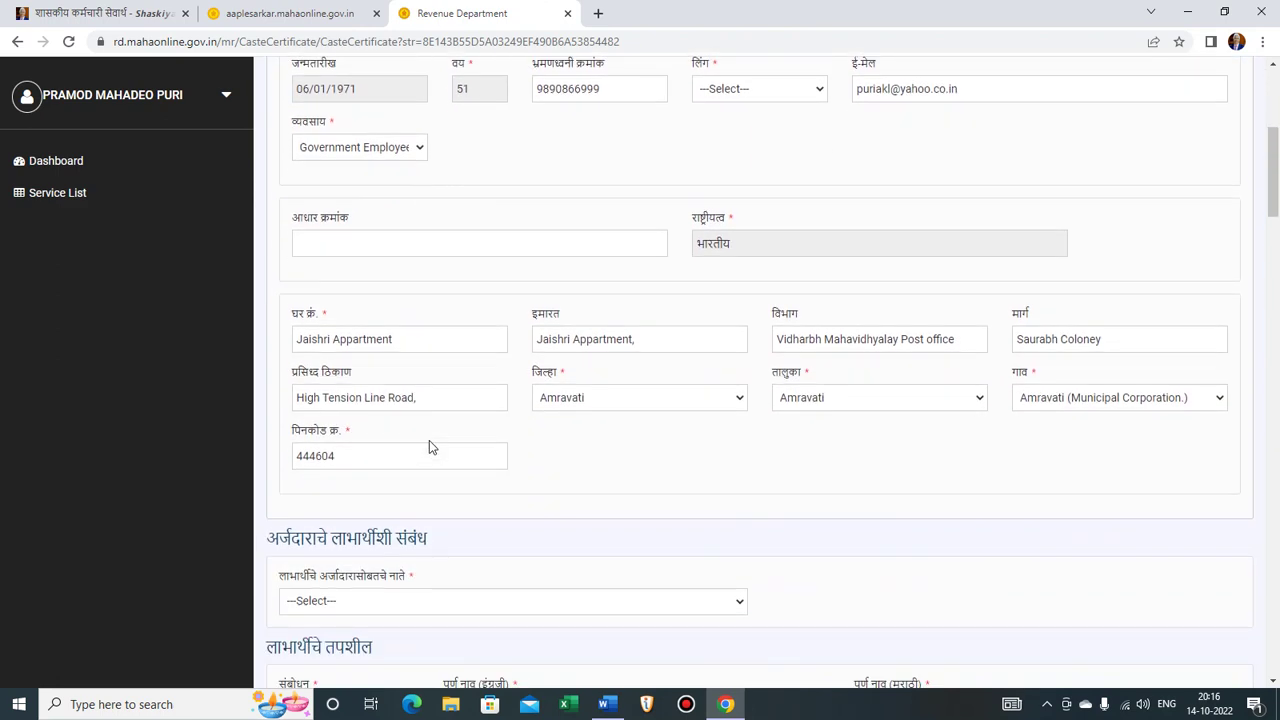
pyautogui.scroll(-1, 437, 447)
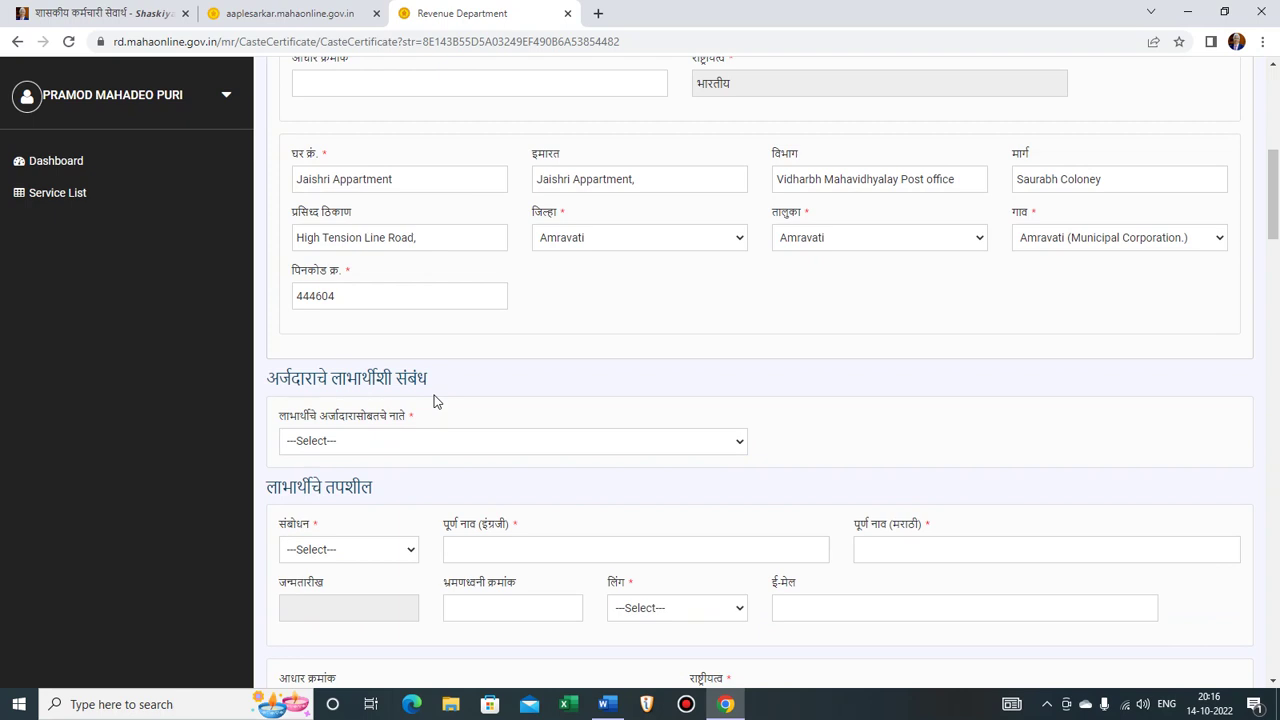
pyautogui.click(385, 450)
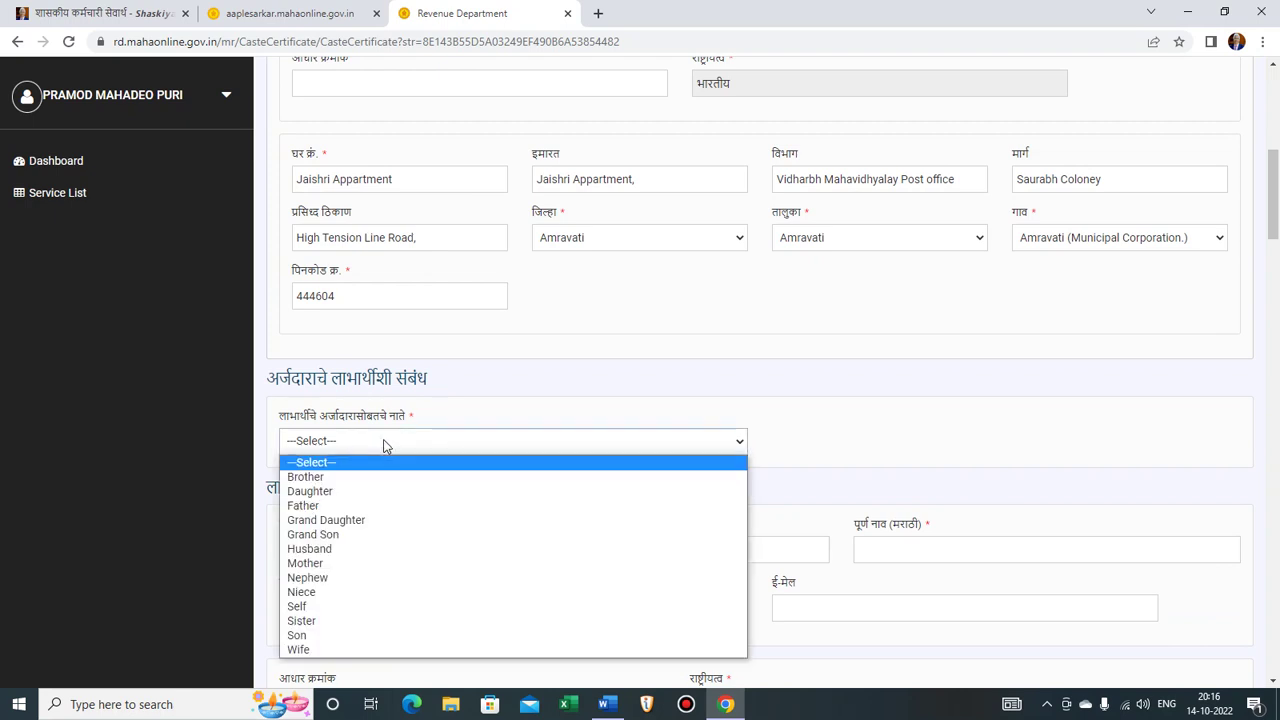
pyautogui.click(480, 410)
# - Examine the beneficiary's details, the permanent address option, and the father's details with the occupation choices in the Marathi form
pyautogui.scroll(-3, 497, 415)
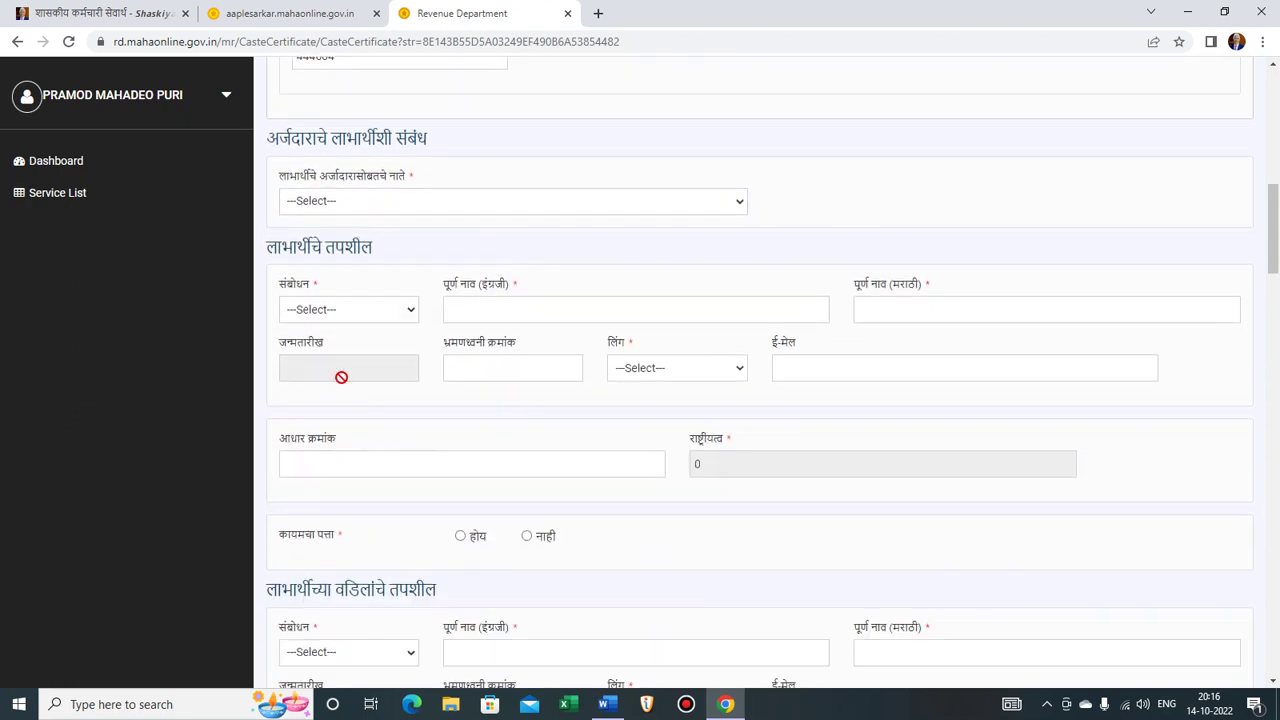
pyautogui.scroll(-2, 355, 380)
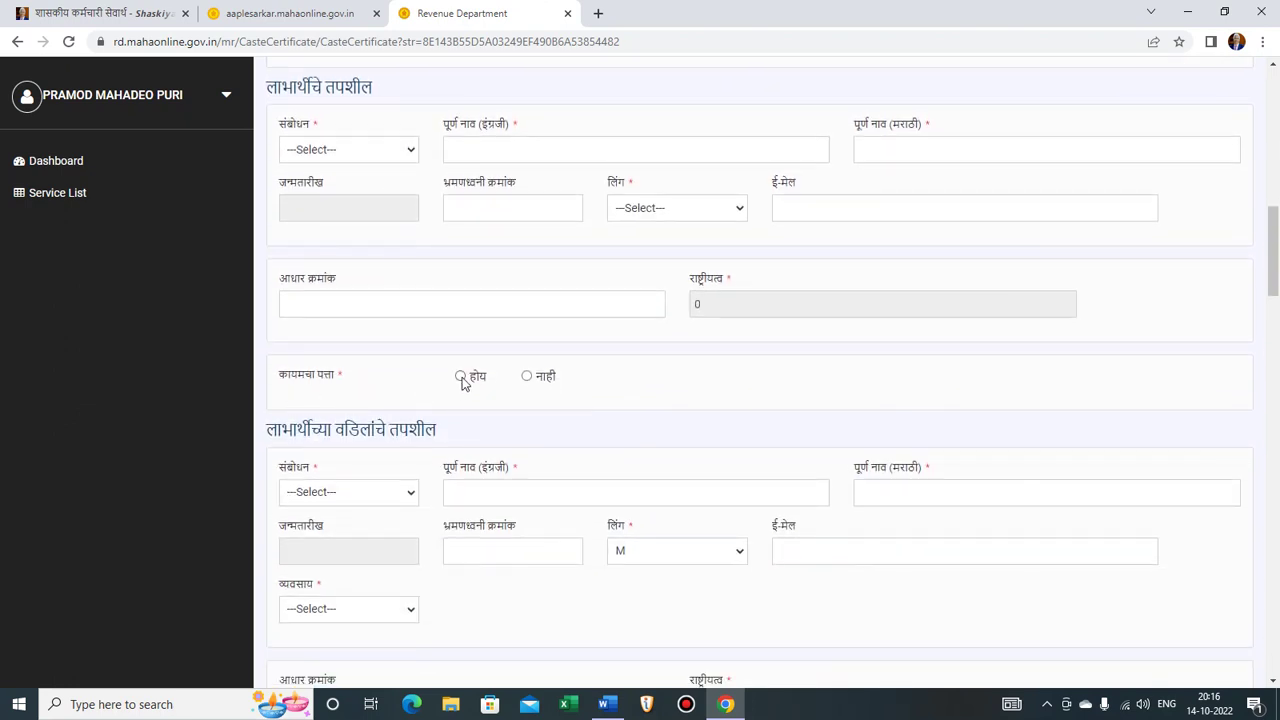
pyautogui.scroll(-2, 462, 382)
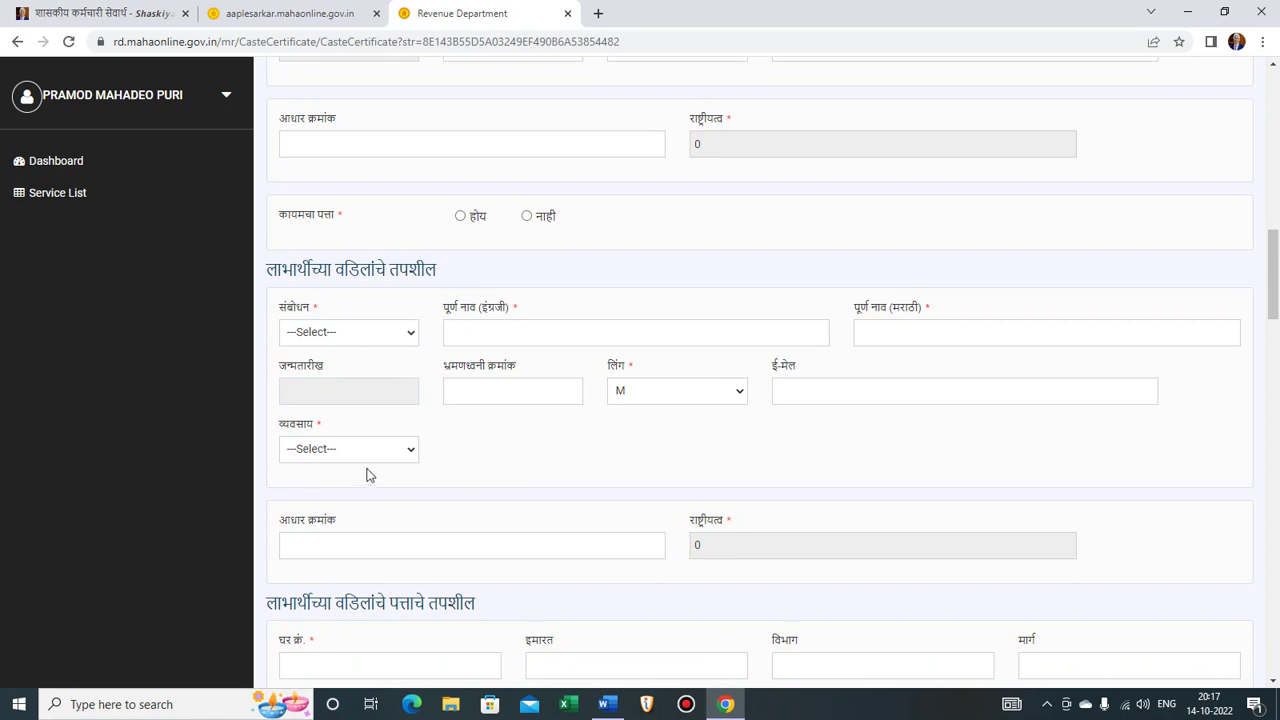
pyautogui.click(413, 454)
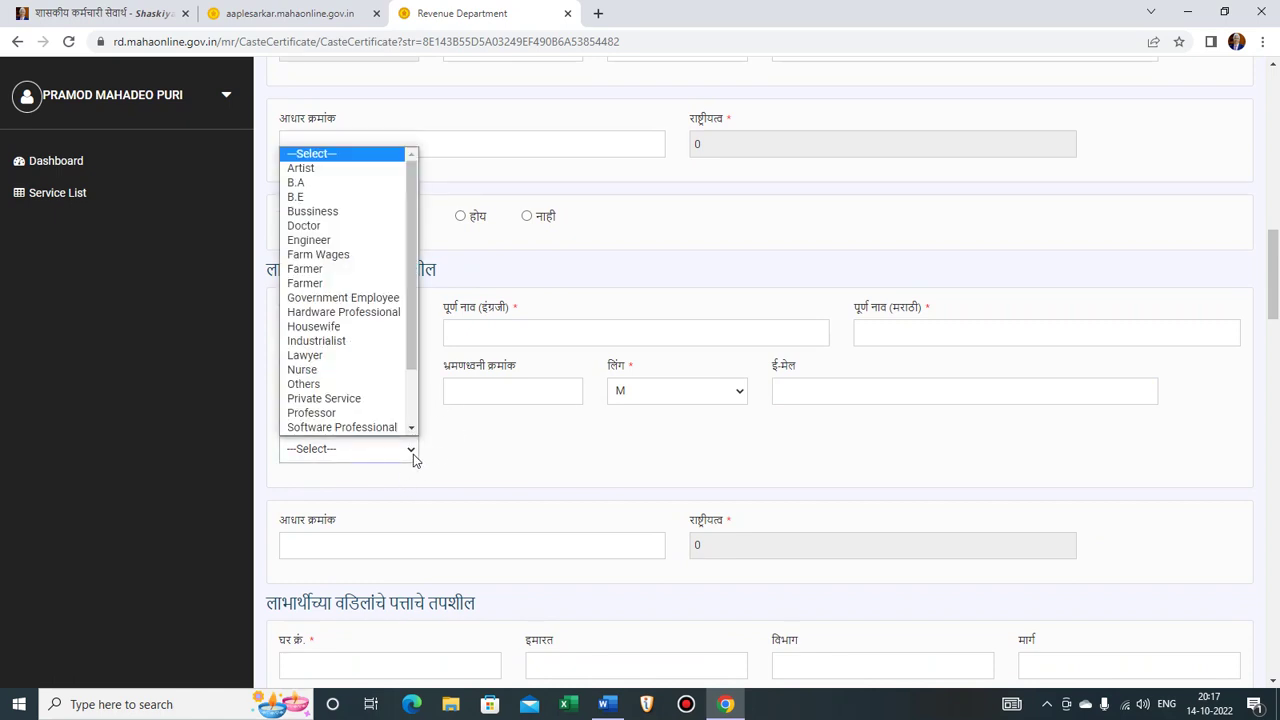
pyautogui.click(478, 452)
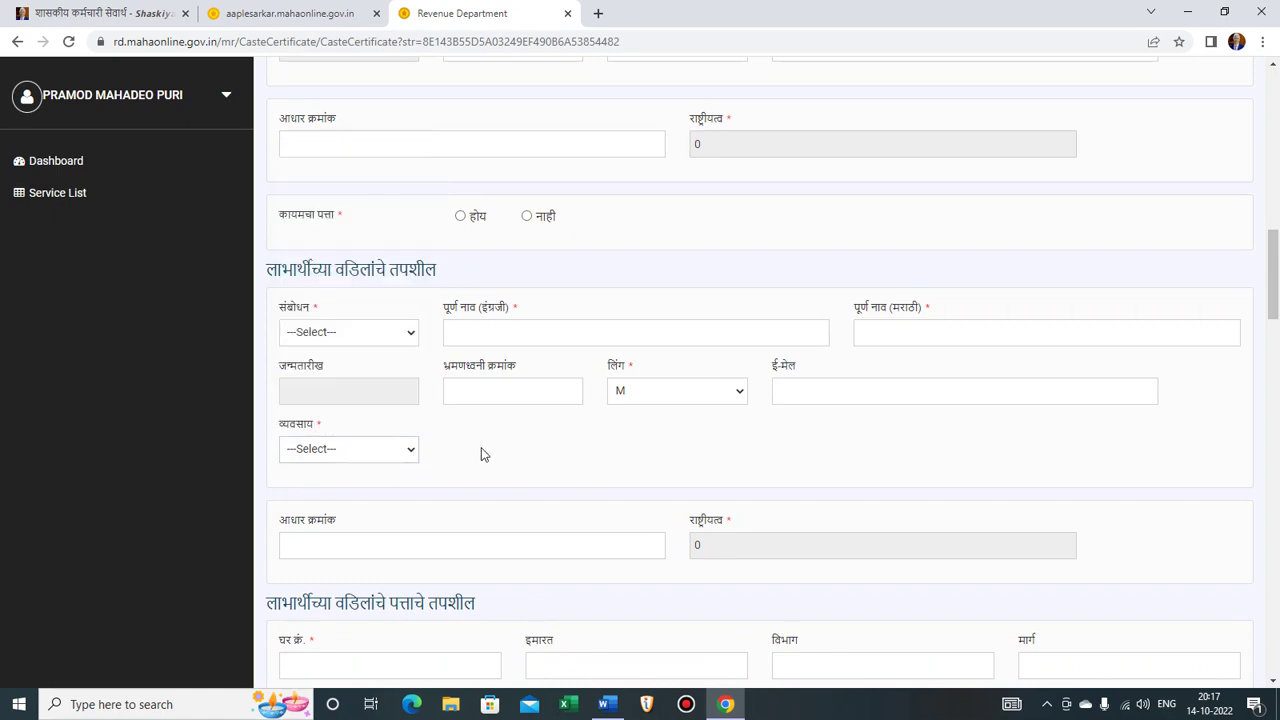
pyautogui.scroll(-1, 320, 443)
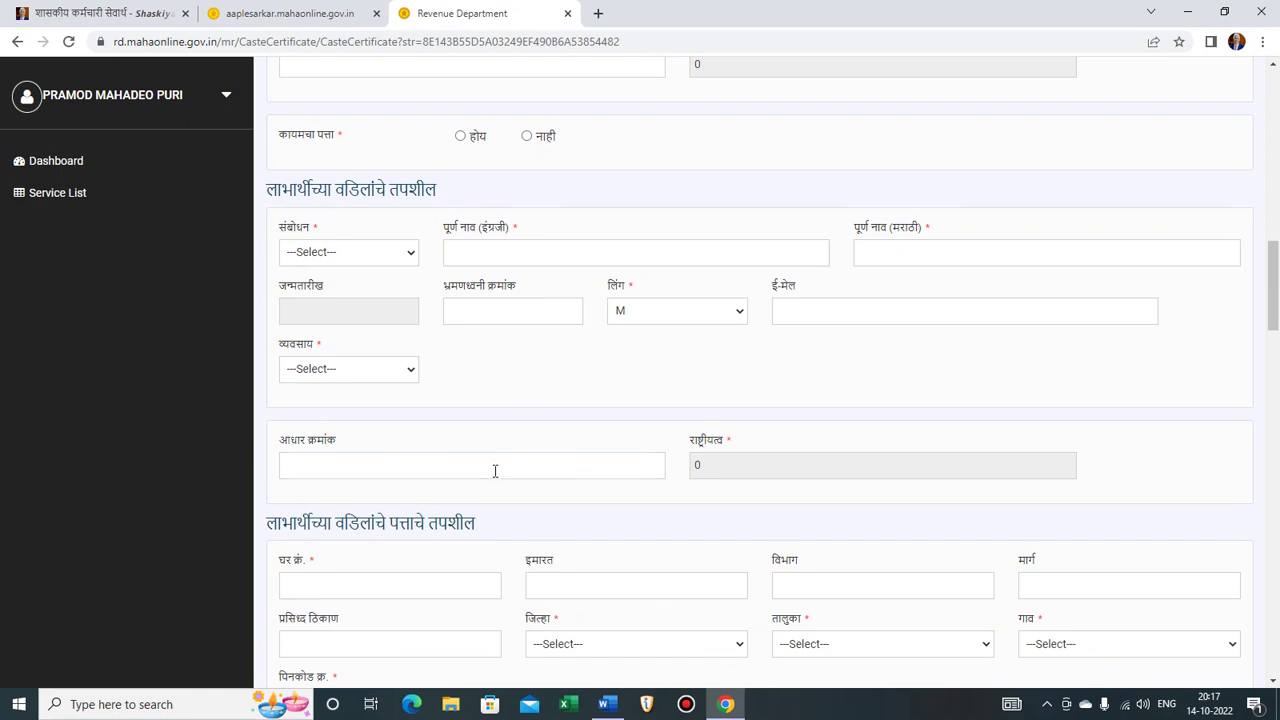
pyautogui.scroll(-2, 369, 441)
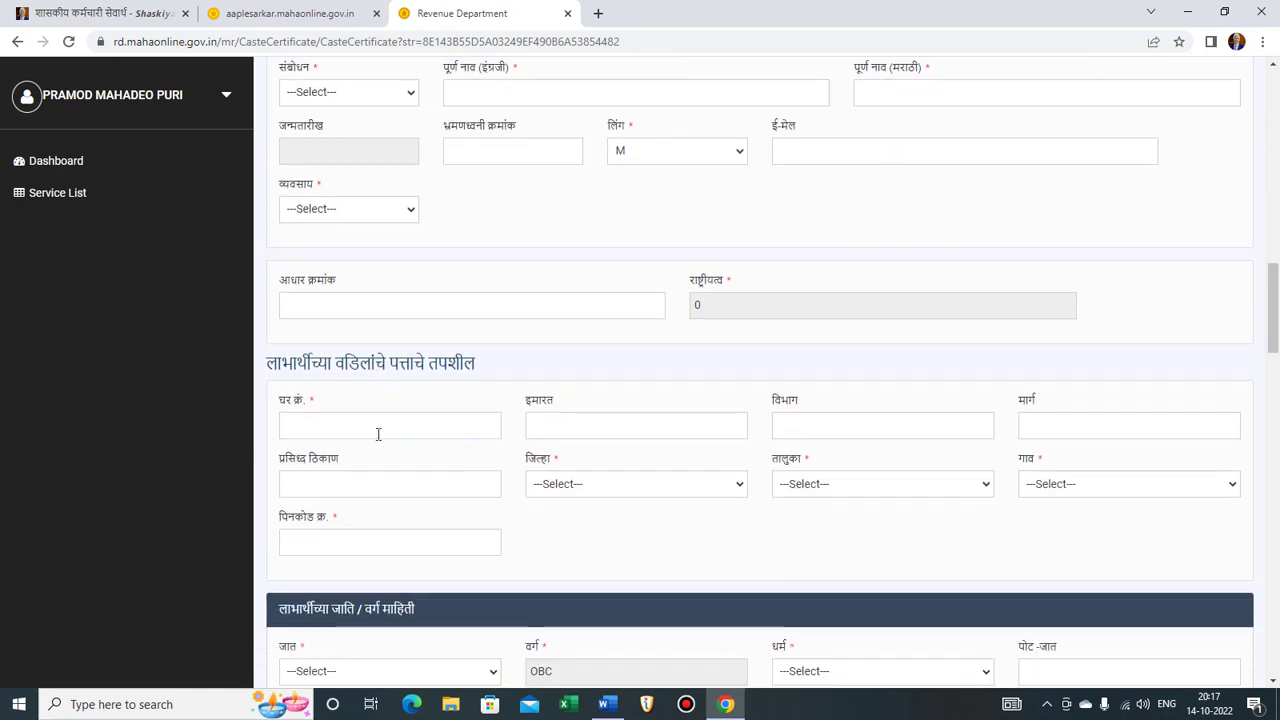
# - Set the beneficiary's caste to Gosavi(188) and religion to Hindu in the caste and category section
pyautogui.scroll(-2, 477, 417)
pyautogui.scroll(-2, 477, 417)
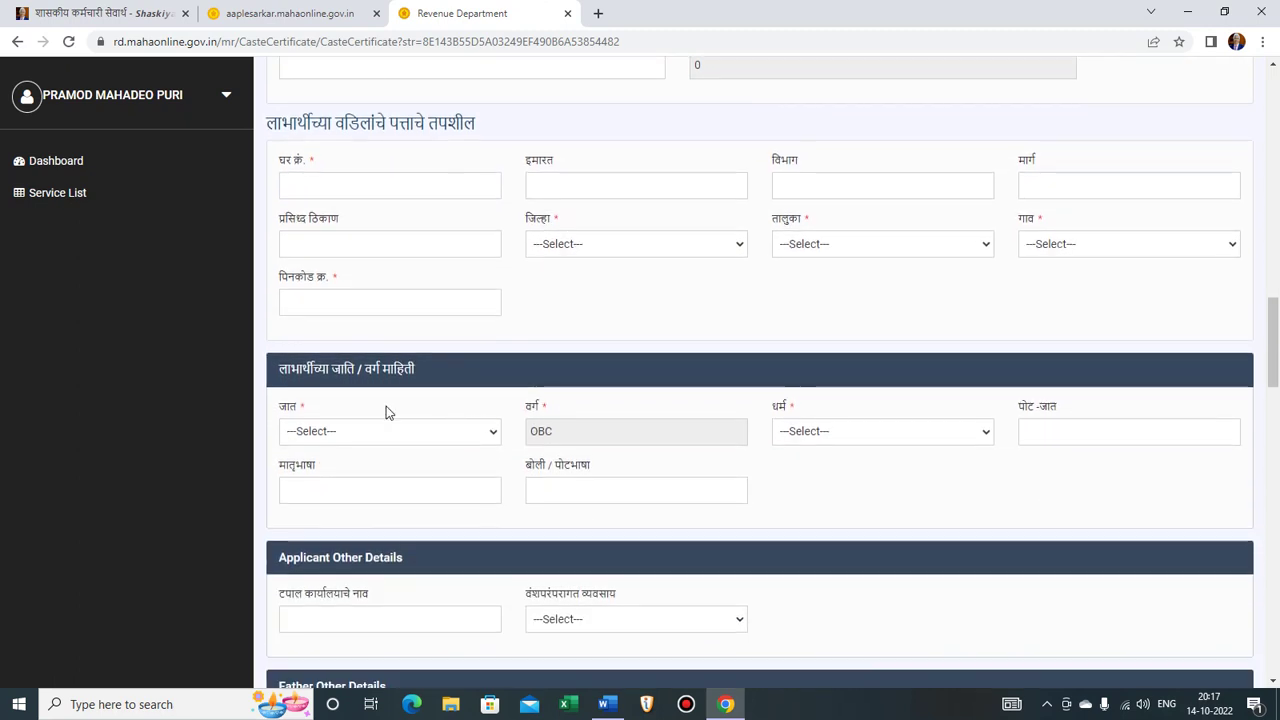
pyautogui.click(450, 442)
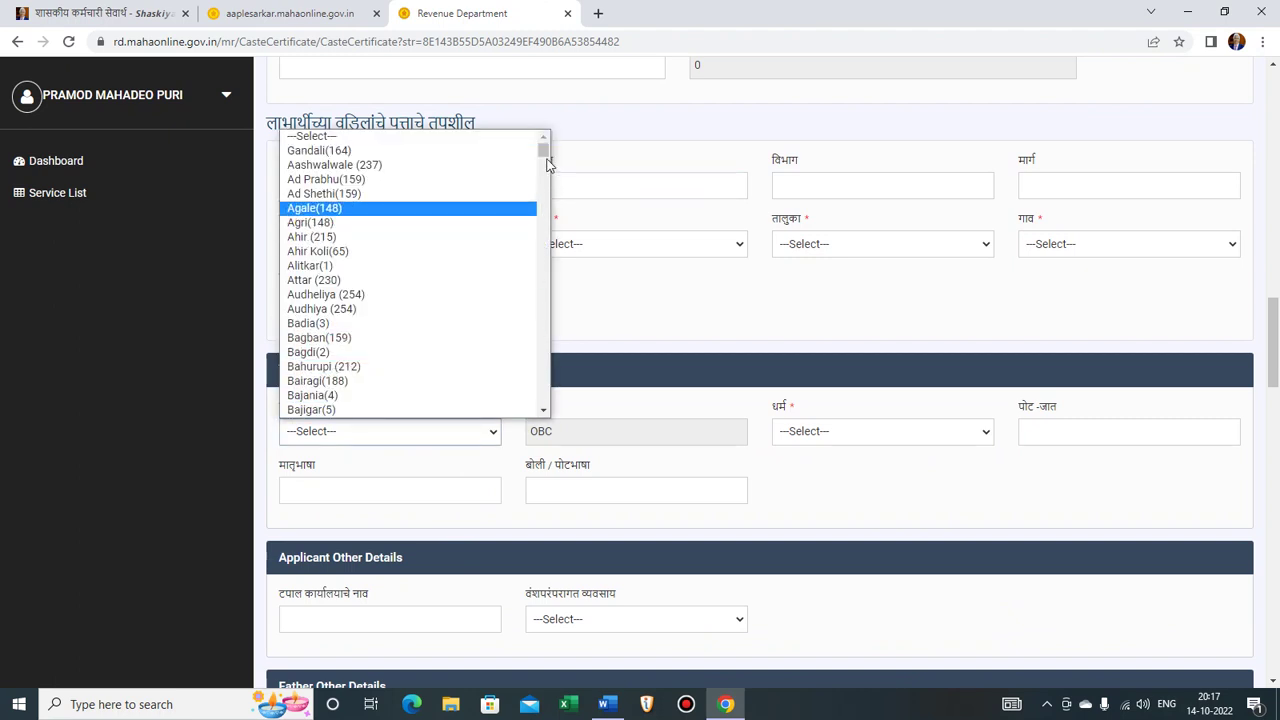
pyautogui.write('gadia')
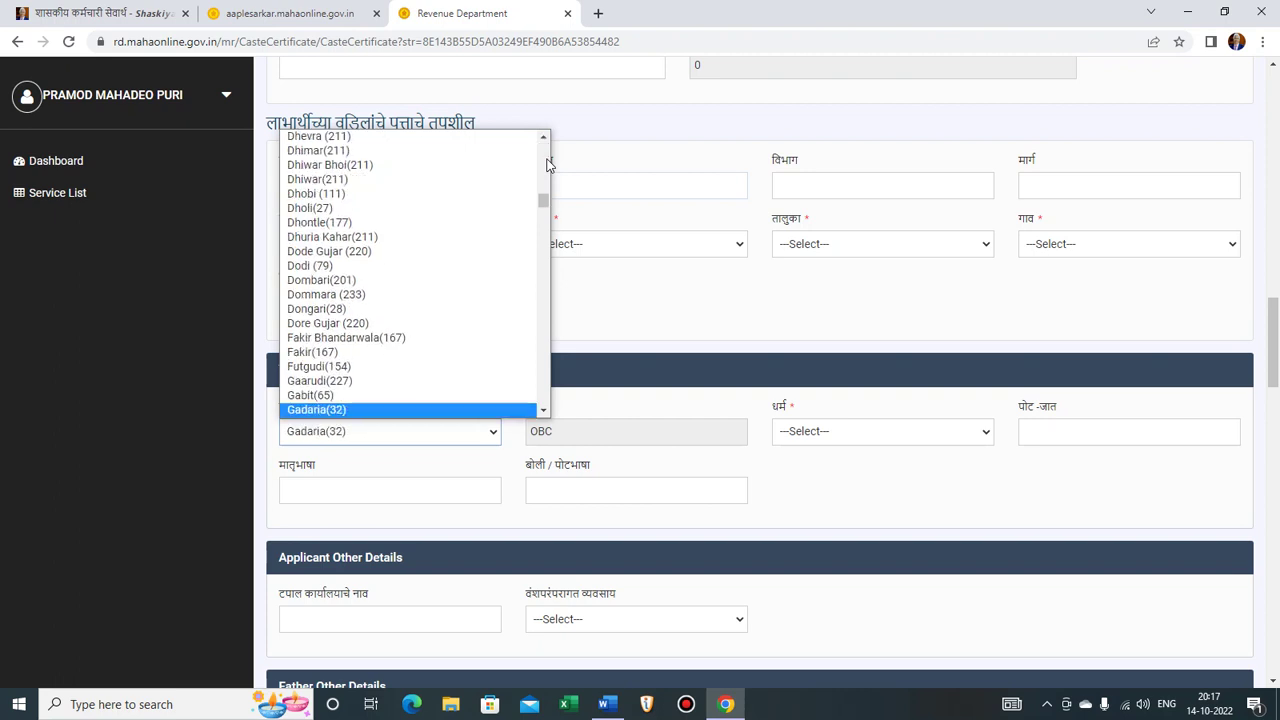
pyautogui.press('Down')
pyautogui.press('Down')
pyautogui.press('Down')
pyautogui.press('Down')
pyautogui.press('Down')
pyautogui.press('Down')
pyautogui.press('Down')
pyautogui.press('Down')
pyautogui.press('Down')
pyautogui.press('Down')
pyautogui.press('Down')
pyautogui.press('Down')
pyautogui.press('Down')
pyautogui.press('Down')
pyautogui.press('Down')
pyautogui.press('Down')
pyautogui.press('Down')
pyautogui.press('Down')
pyautogui.press('Down')
pyautogui.press('Down')
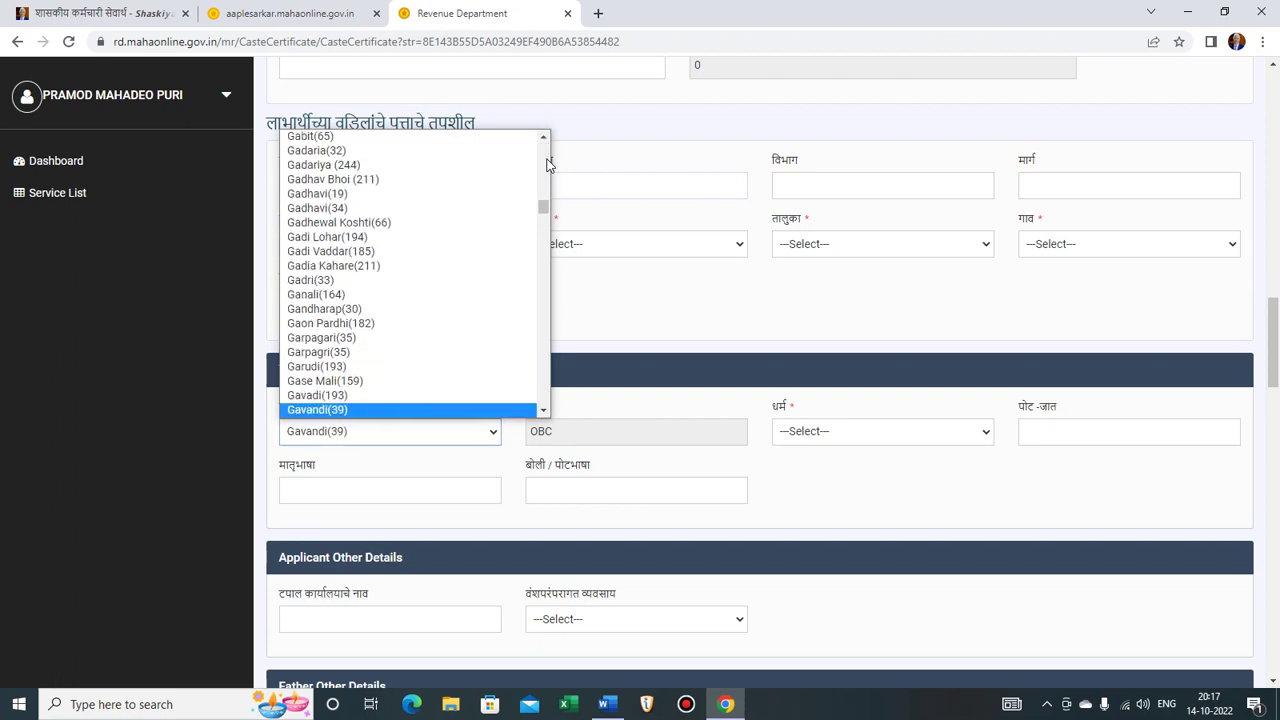
pyautogui.write('gaagadia')
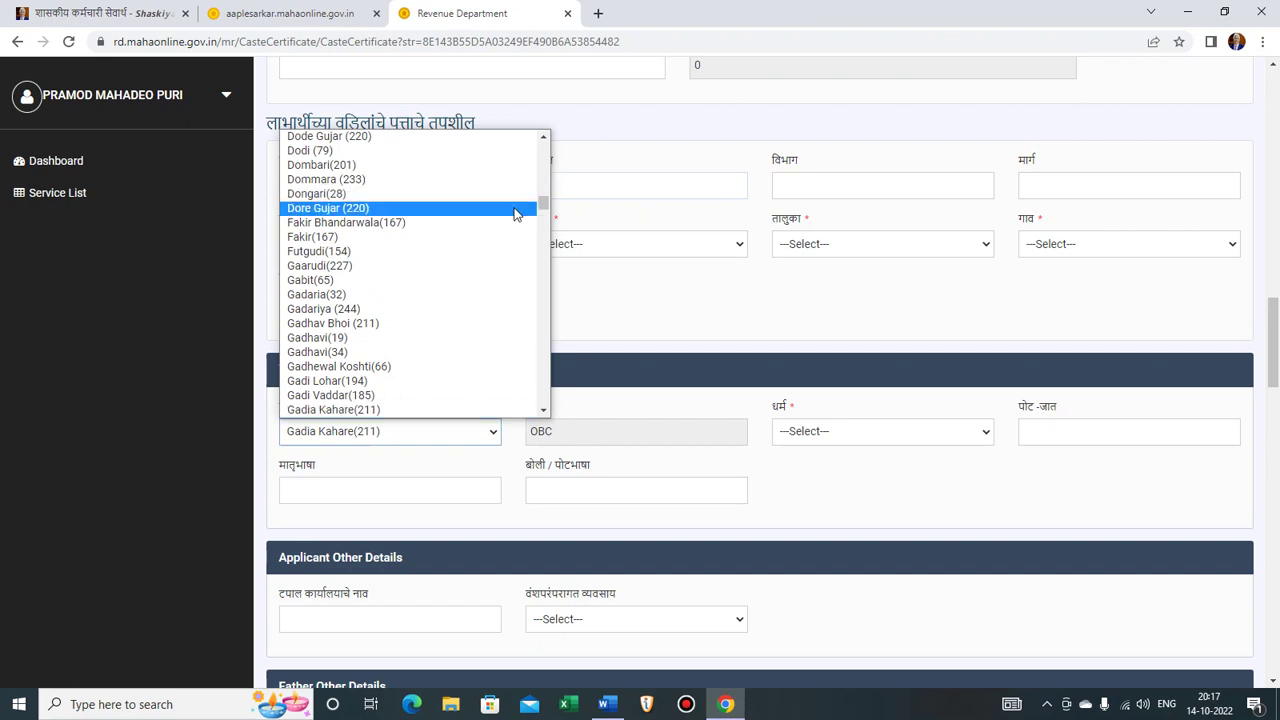
pyautogui.write('go')
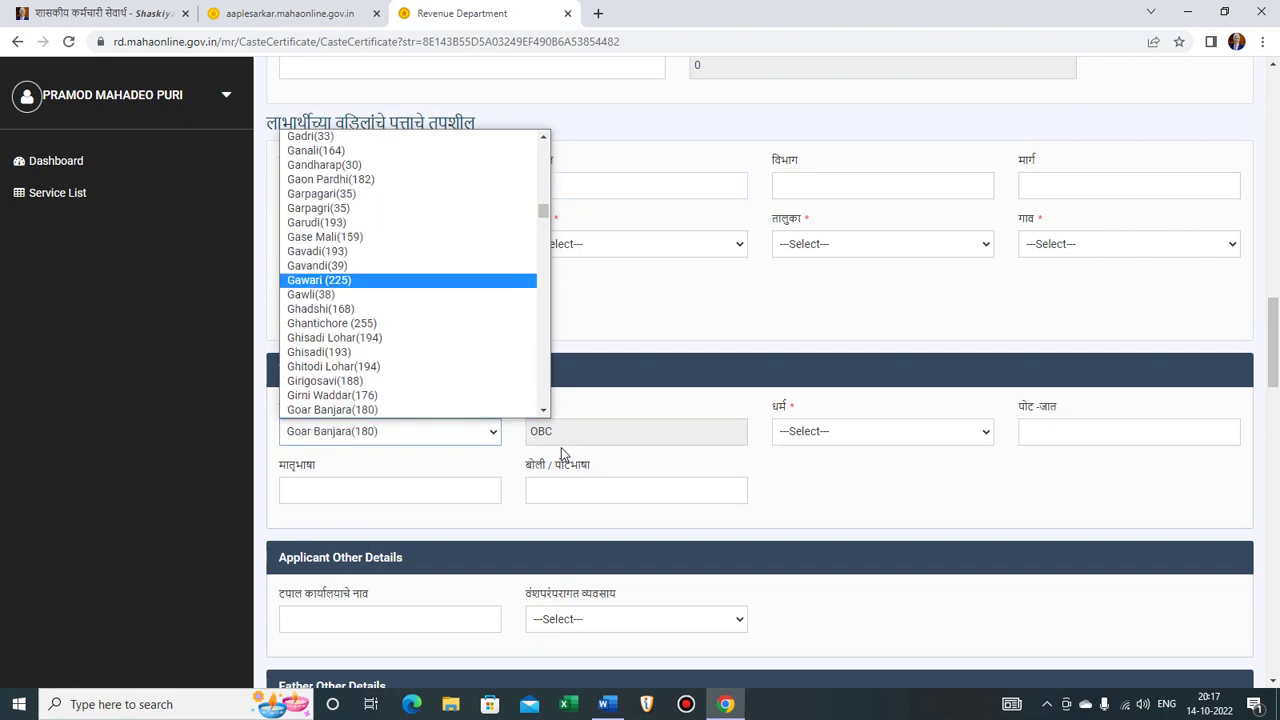
pyautogui.moveTo(545, 411); pyautogui.dragTo(545, 411)
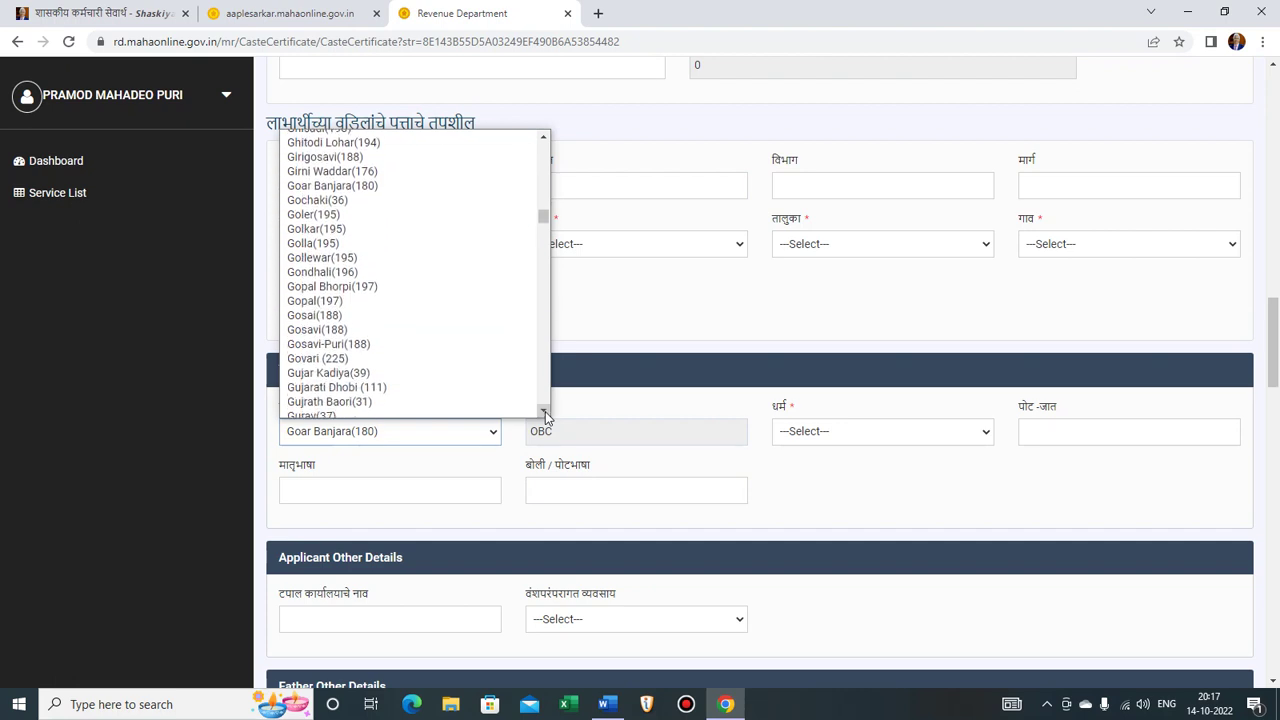
pyautogui.click(545, 411)
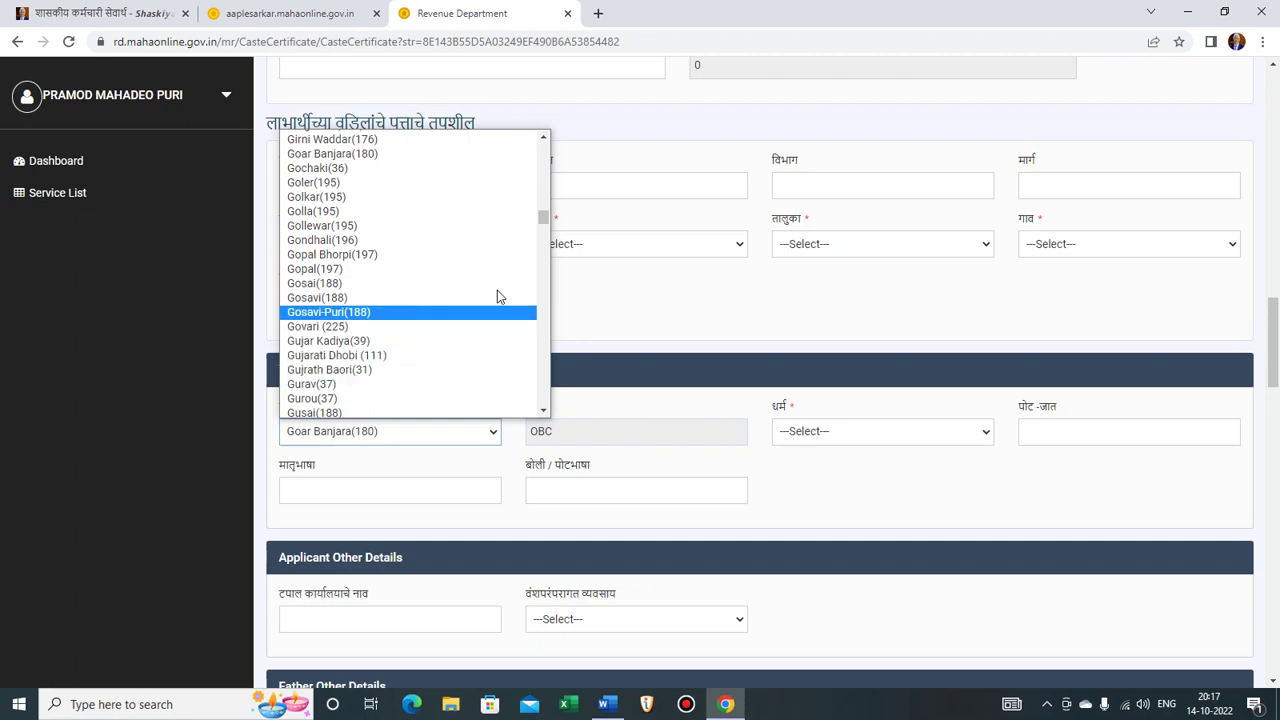
pyautogui.click(316, 298)
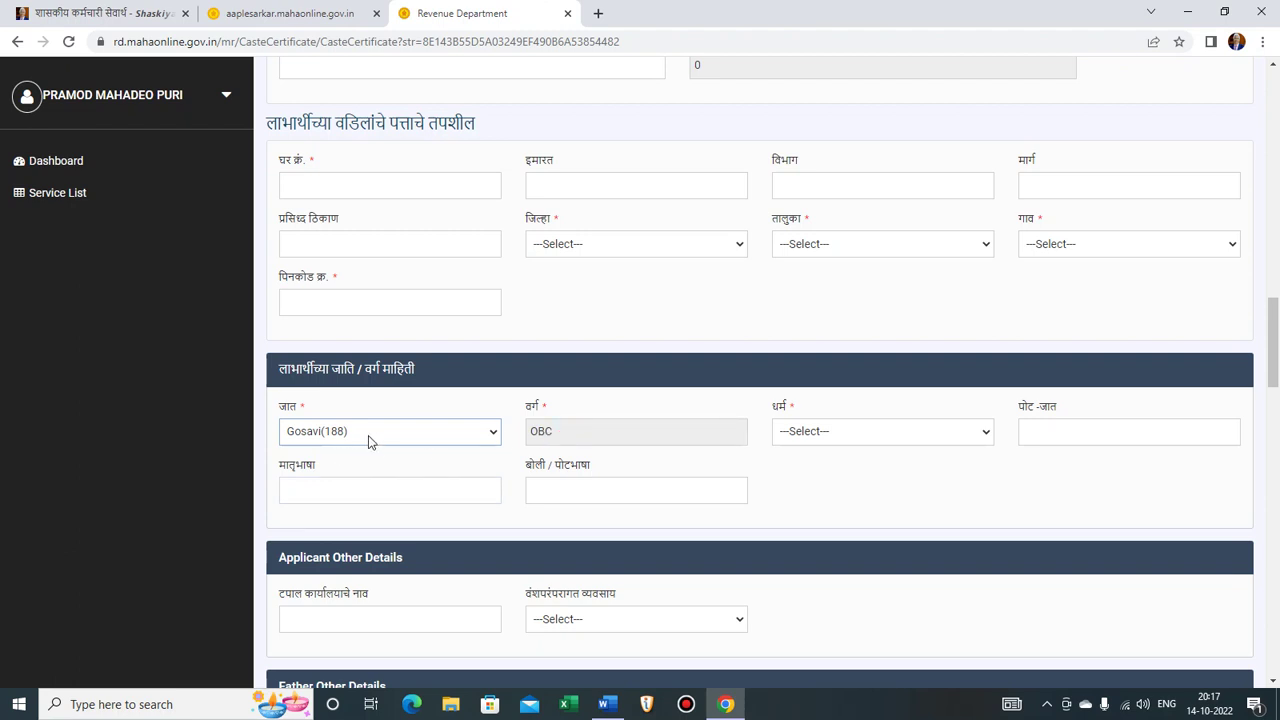
pyautogui.click(857, 430)
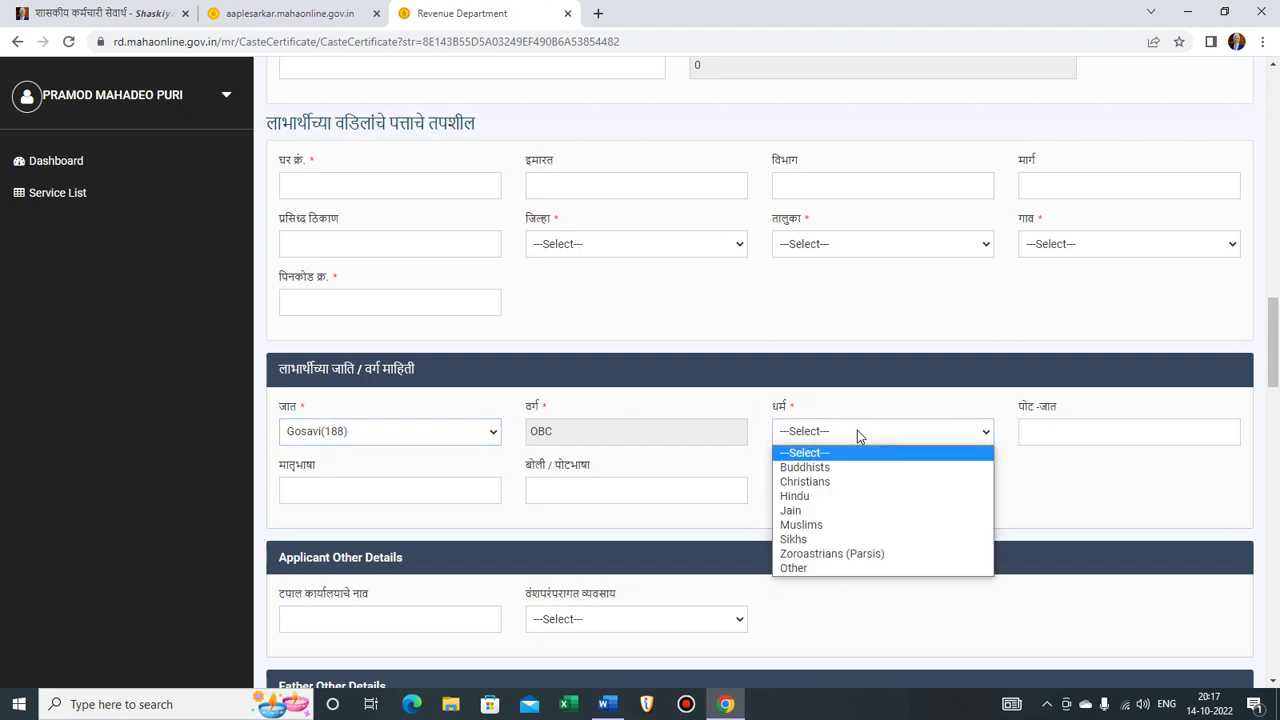
pyautogui.click(805, 496)
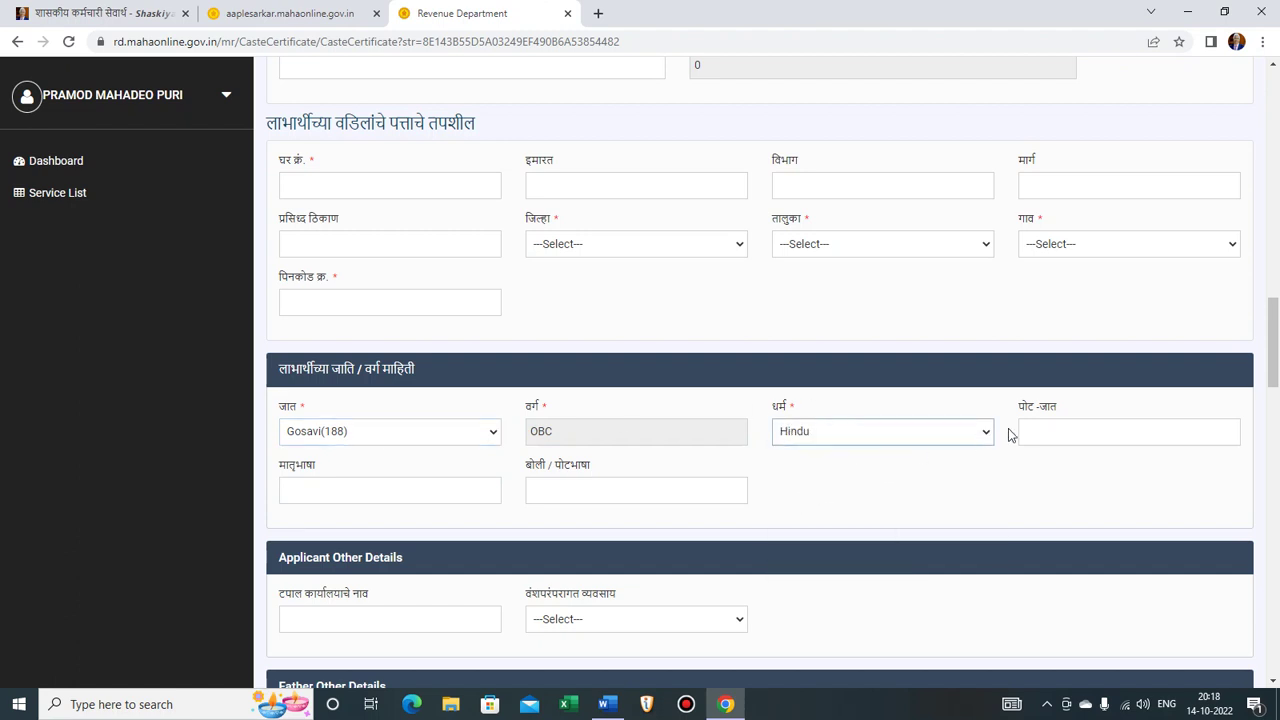
# - Examine the mother tongue and post office fields and the hereditary occupation choices for the applicant and the father
pyautogui.scroll(-2, 1122, 445)
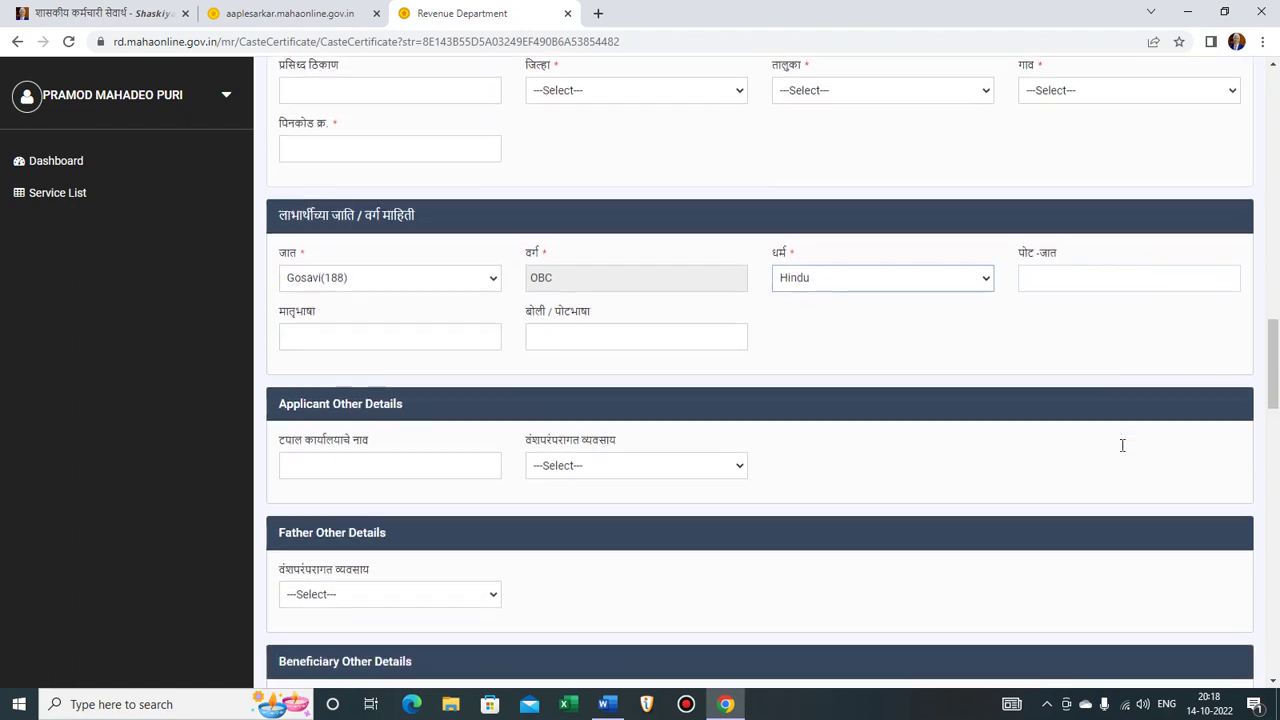
pyautogui.click(355, 330)
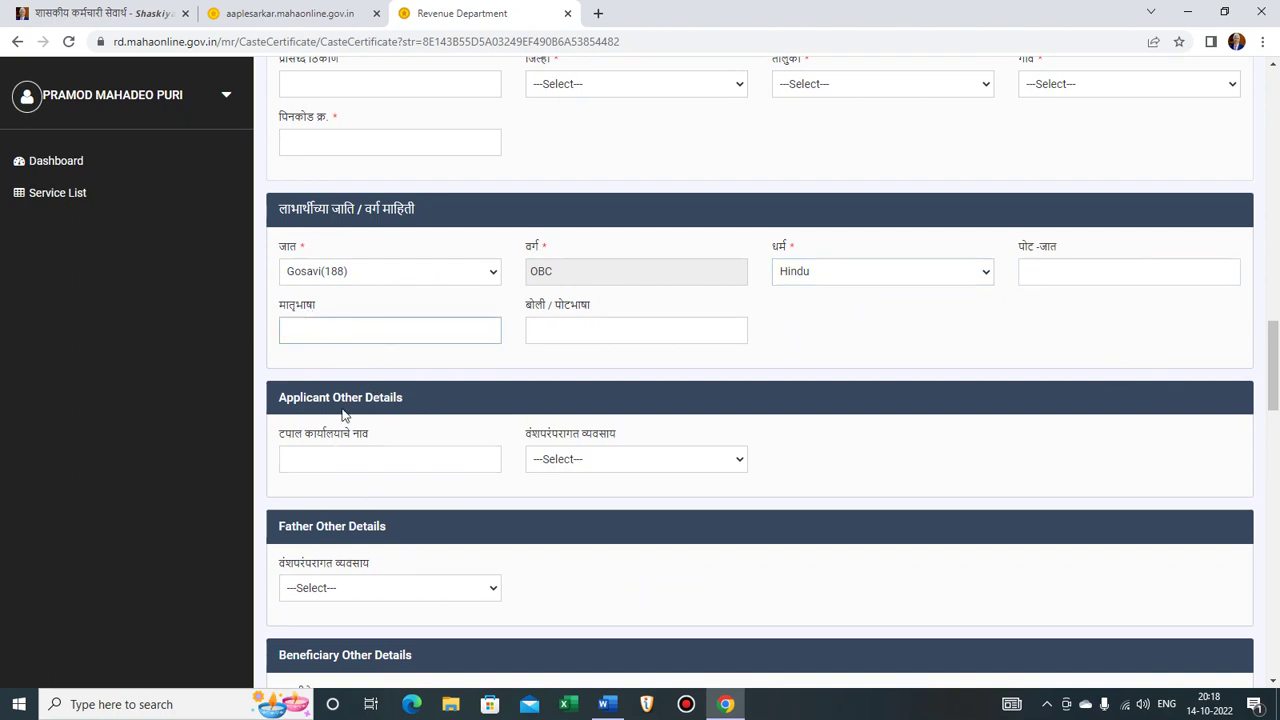
pyautogui.click(339, 459)
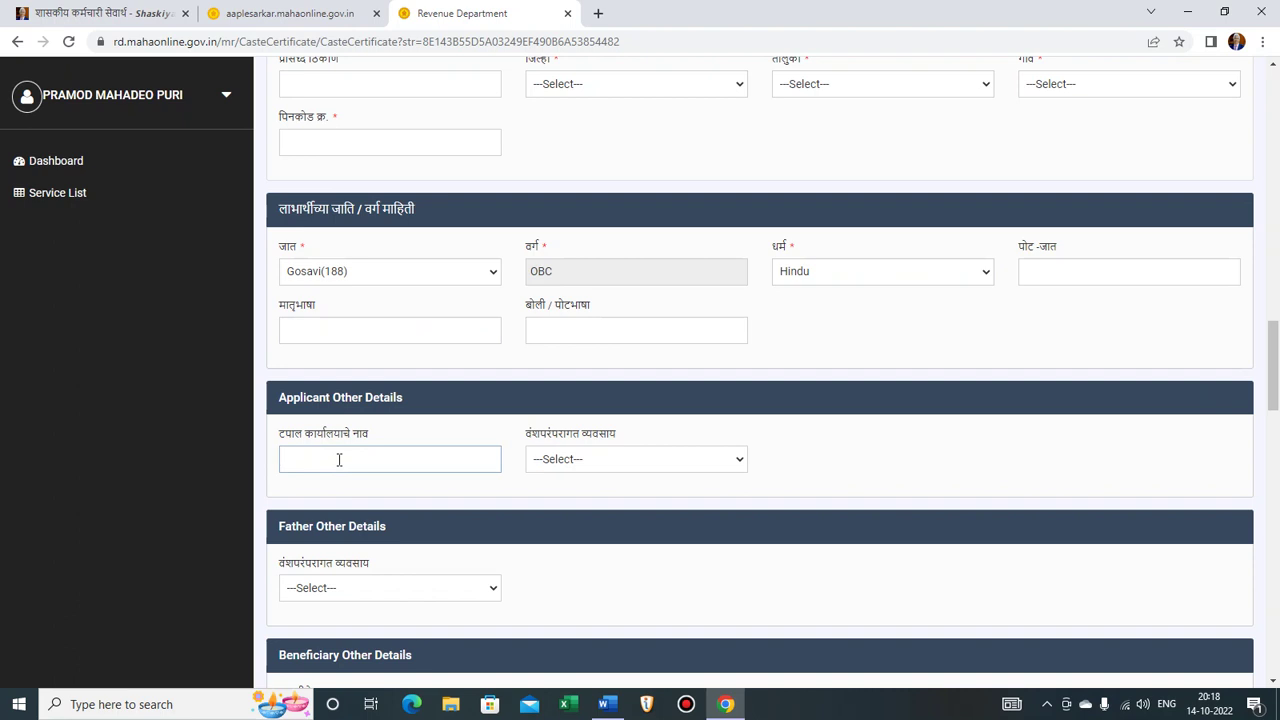
pyautogui.click(604, 461)
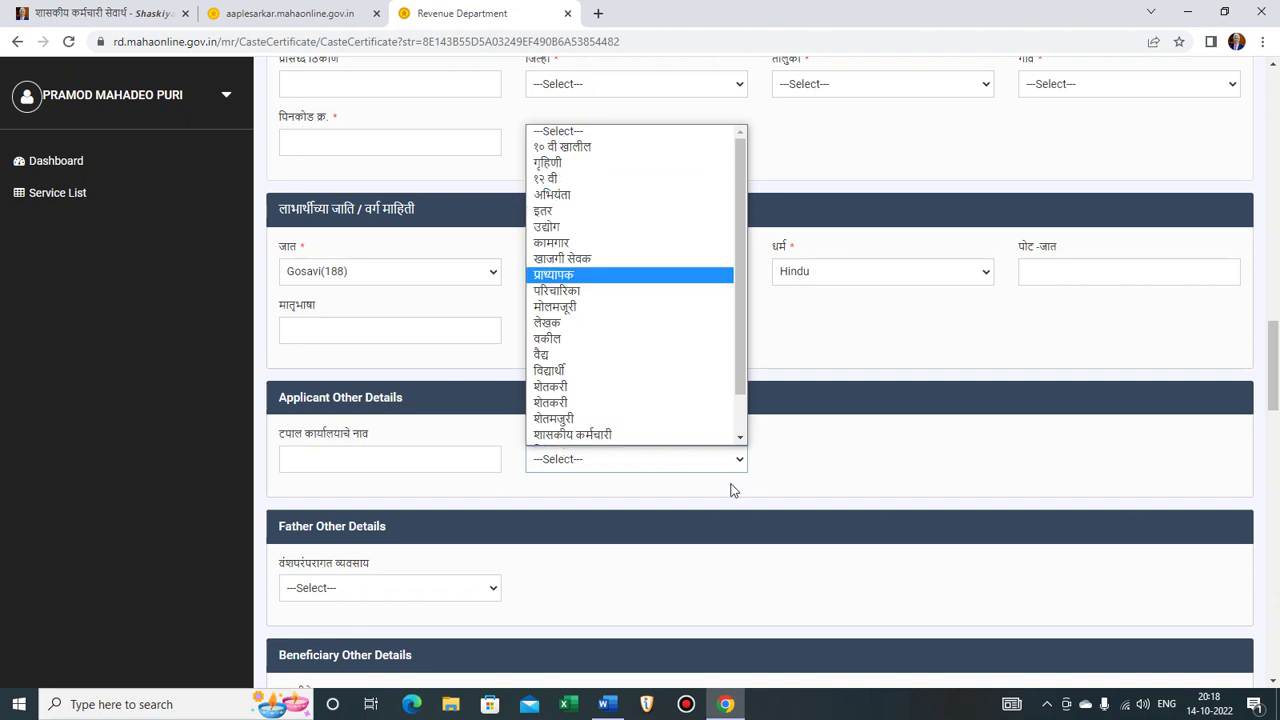
pyautogui.click(835, 468)
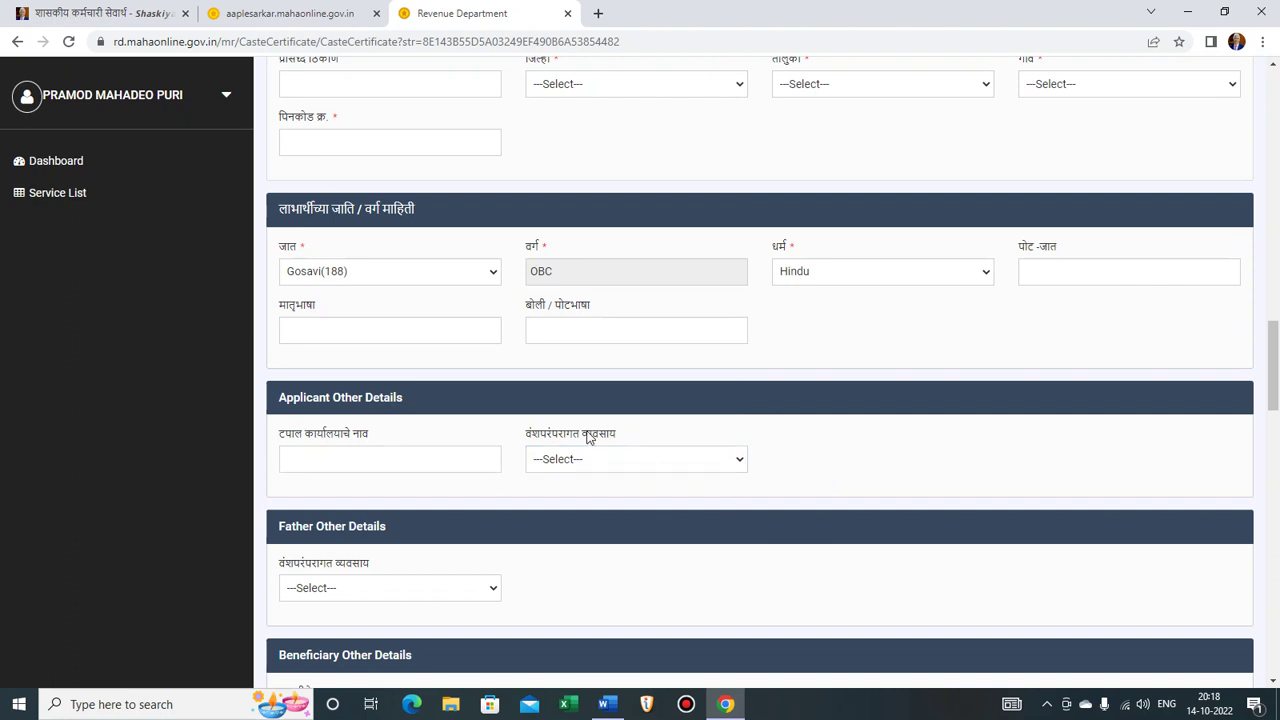
pyautogui.scroll(-1, 586, 434)
pyautogui.scroll(-1, 586, 434)
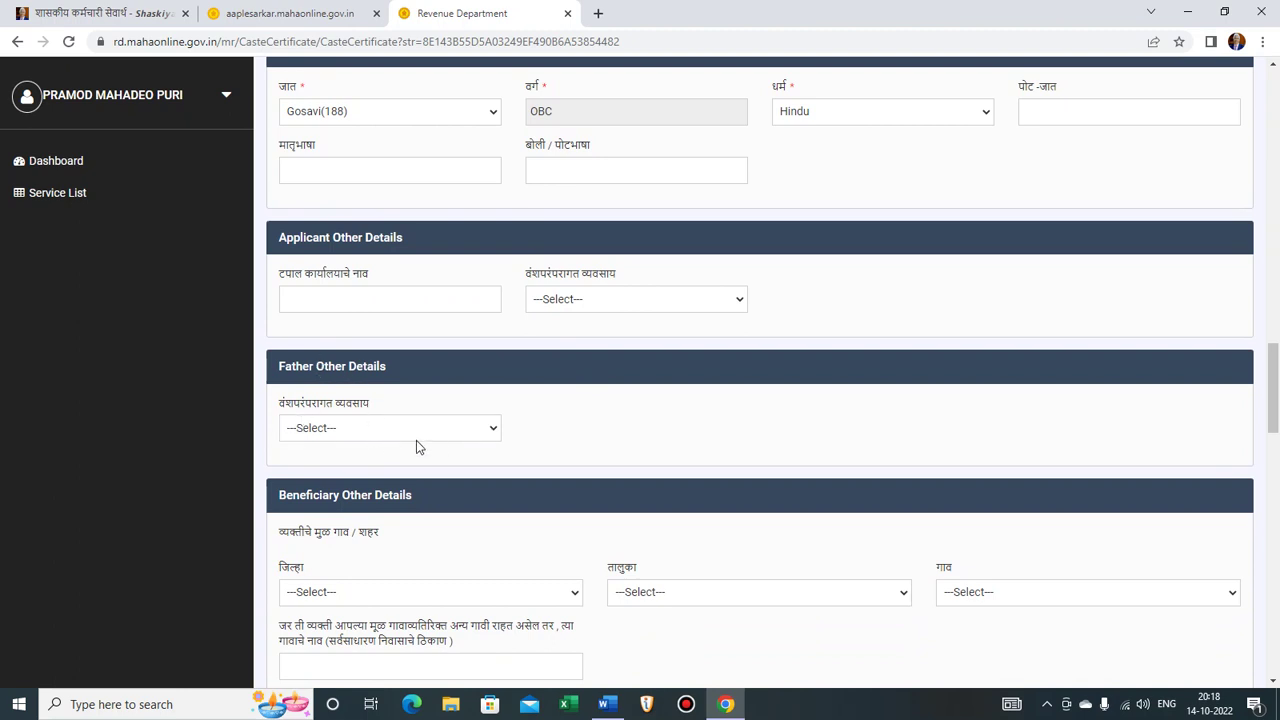
pyautogui.click(481, 437)
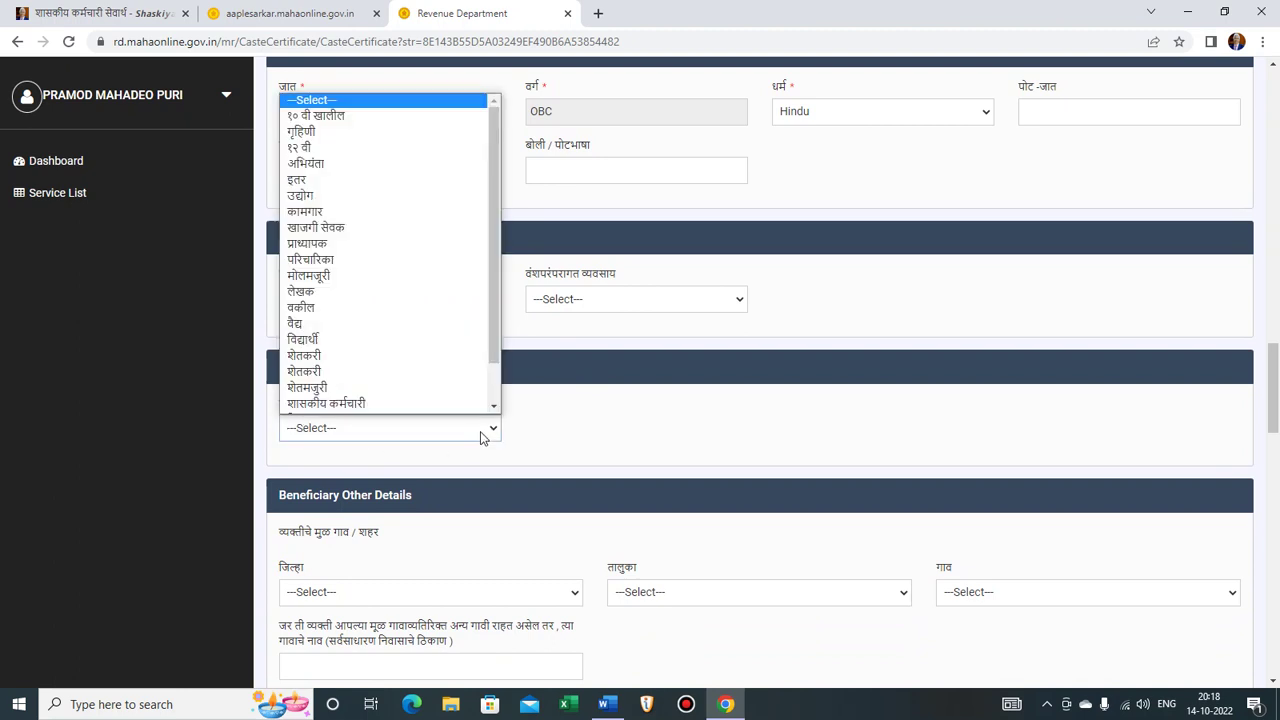
pyautogui.click(481, 437)
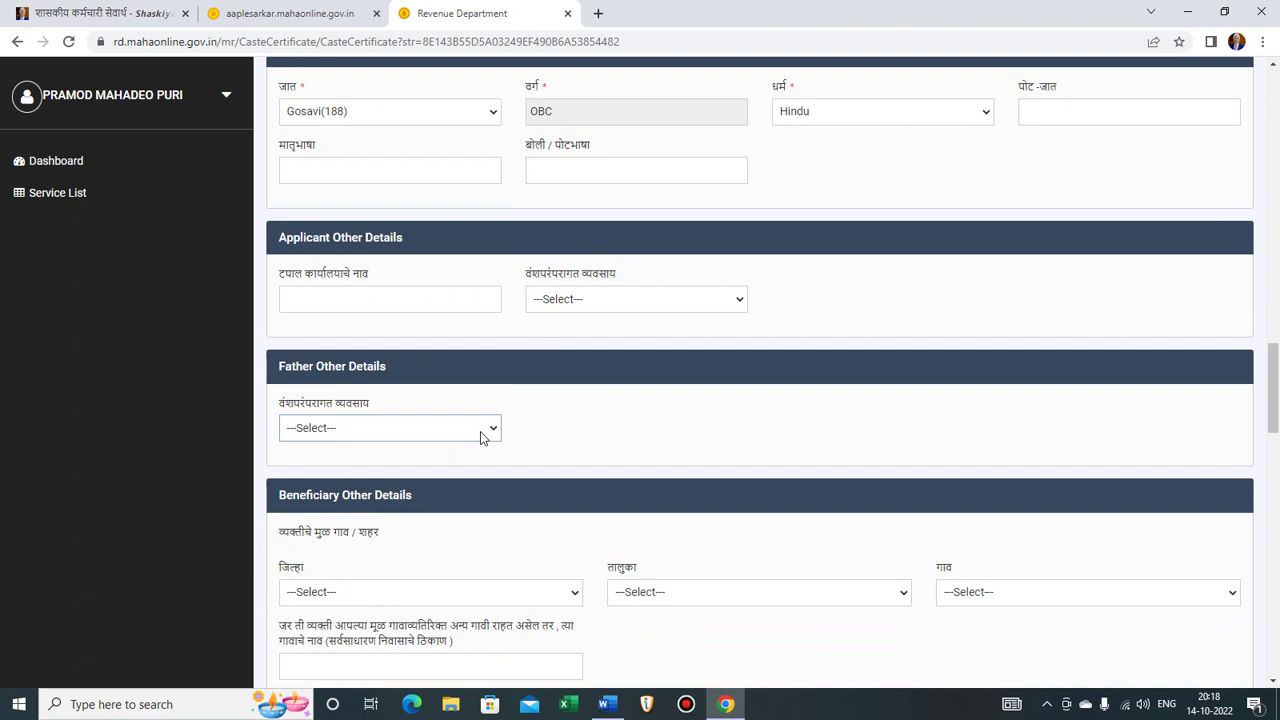
# - Examine the beneficiary's other details, covering native village, current residence, reasons for moving, birthplace, and primary and secondary schooling
pyautogui.scroll(-2, 613, 434)
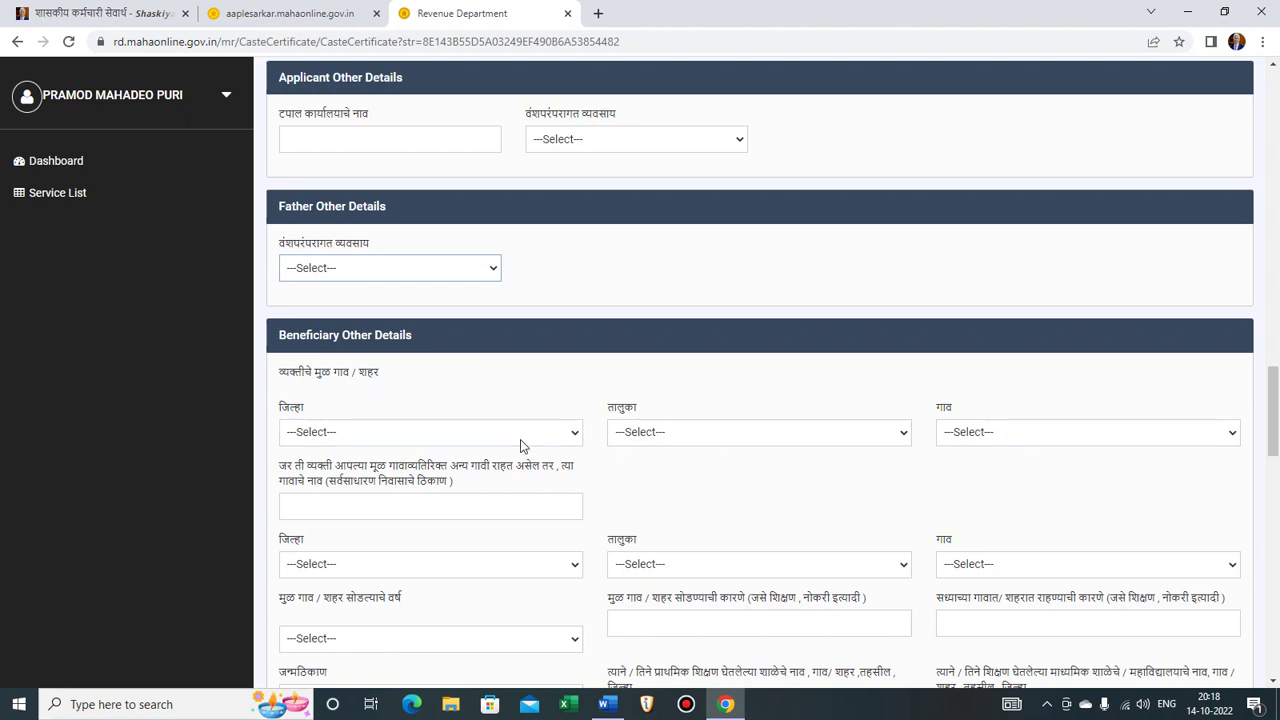
pyautogui.scroll(-1, 515, 443)
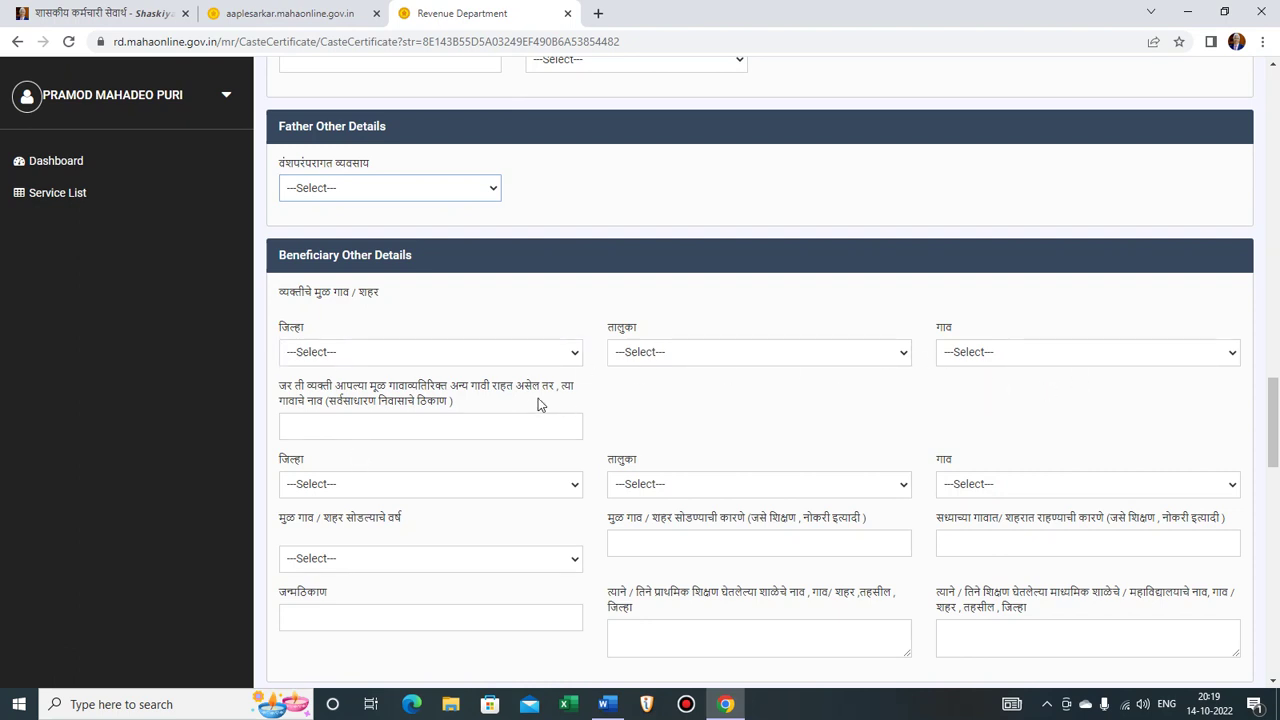
pyautogui.scroll(-1, 537, 401)
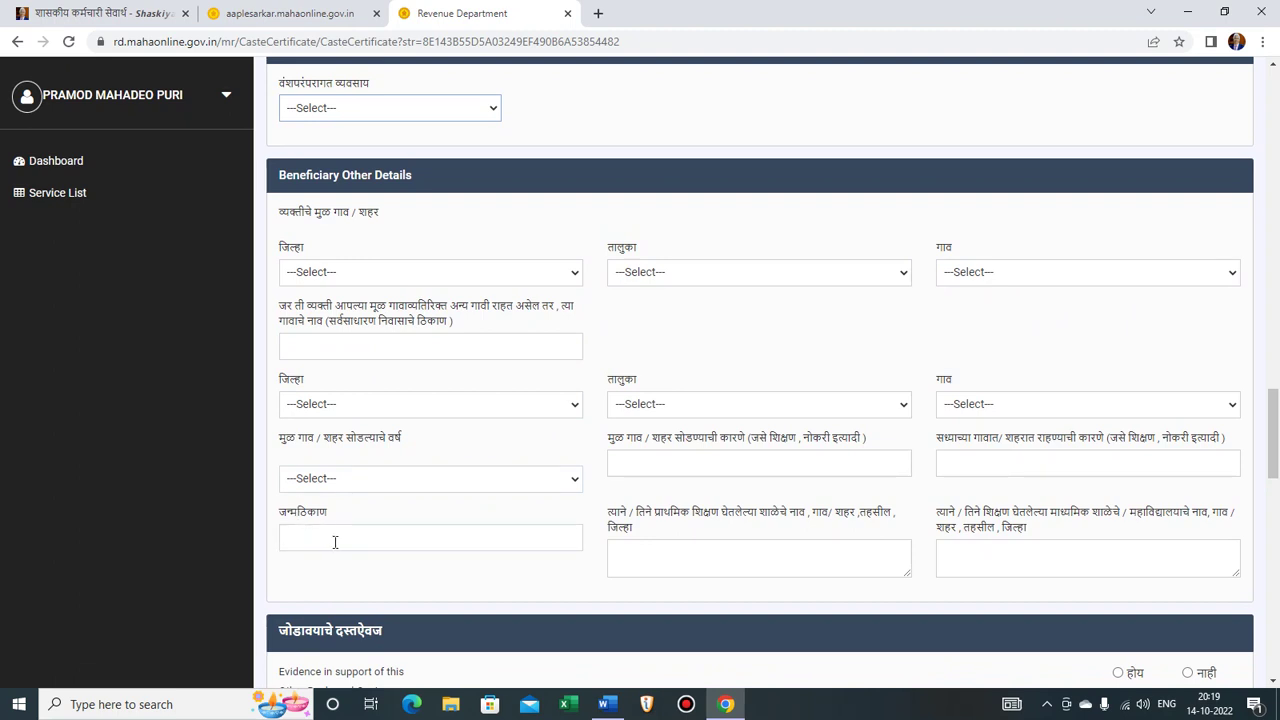
pyautogui.click(710, 565)
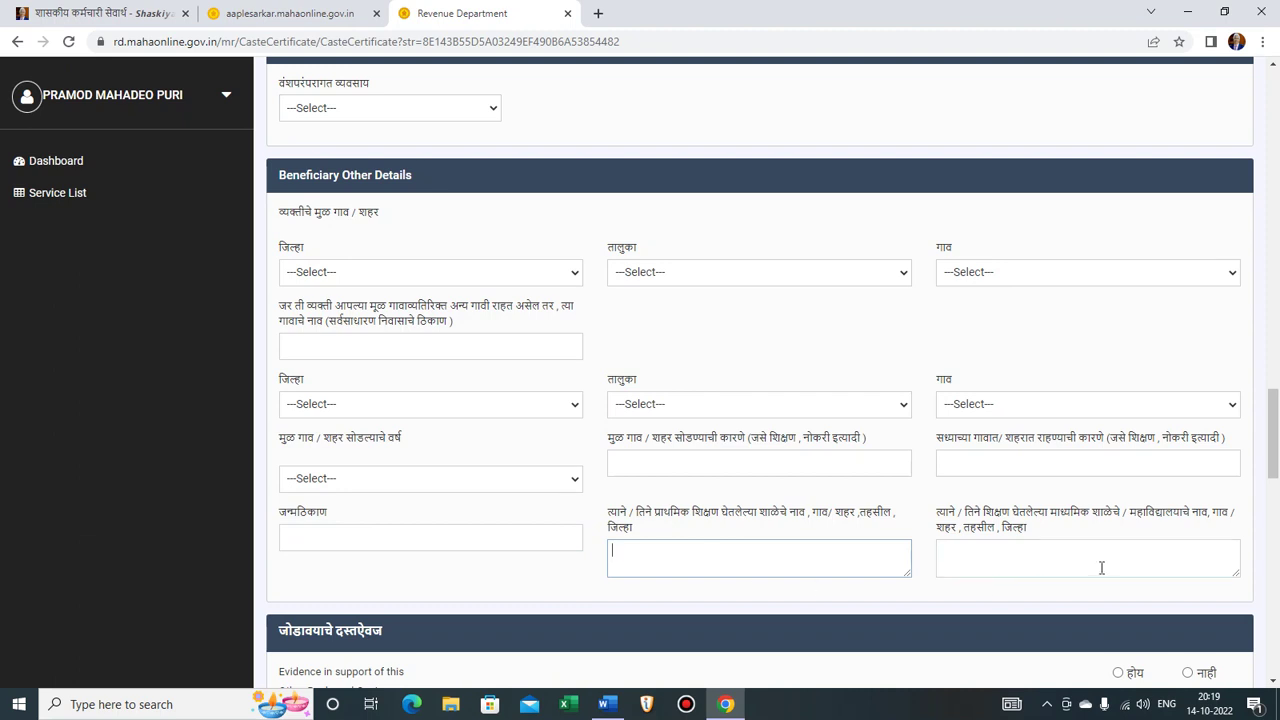
pyautogui.scroll(-1, 1080, 558)
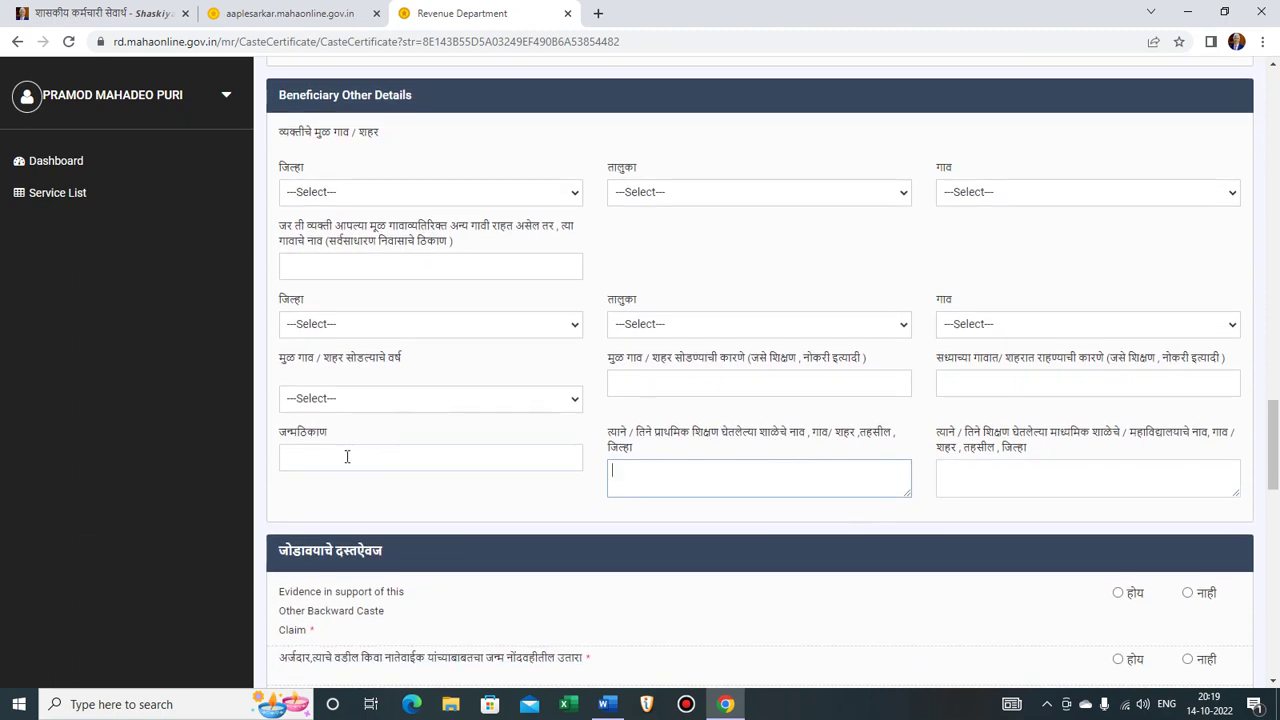
# - Answer होय for the evidence supporting the Other Backward Caste claim and describe it as CASTE vALIDITY
pyautogui.scroll(-2, 646, 474)
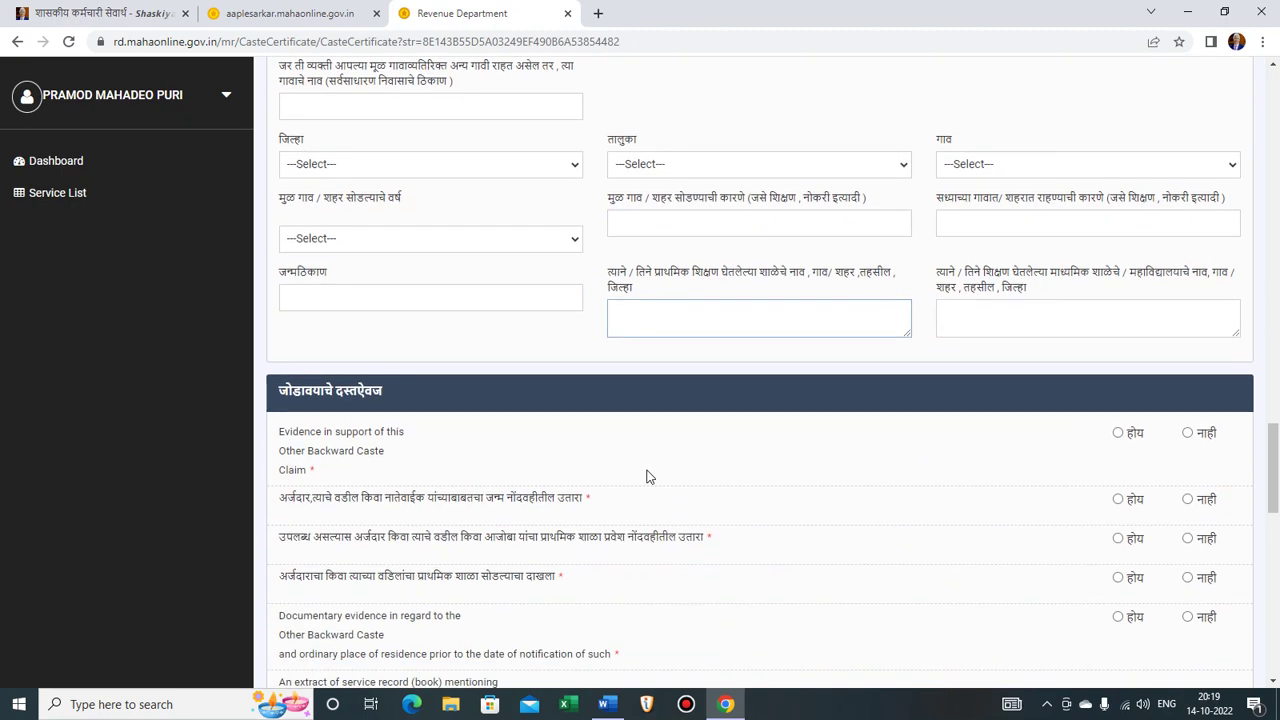
pyautogui.scroll(-1, 646, 477)
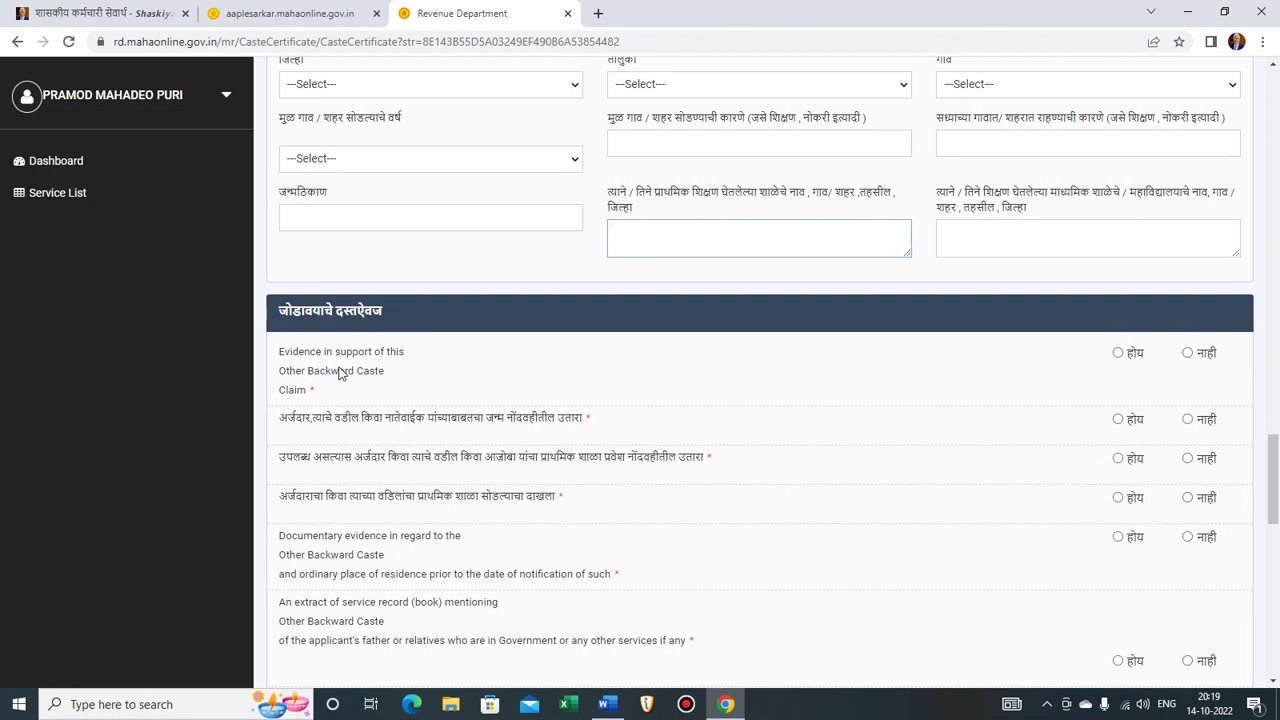
pyautogui.click(1118, 354)
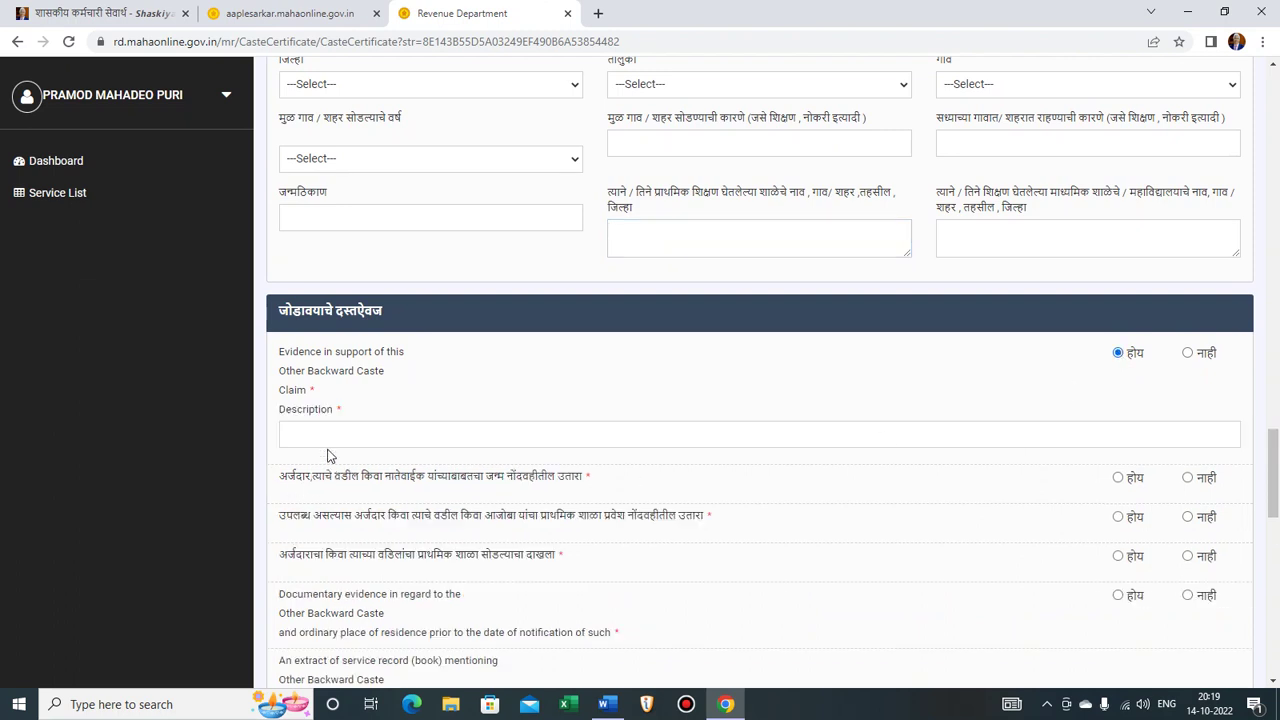
pyautogui.click(333, 433)
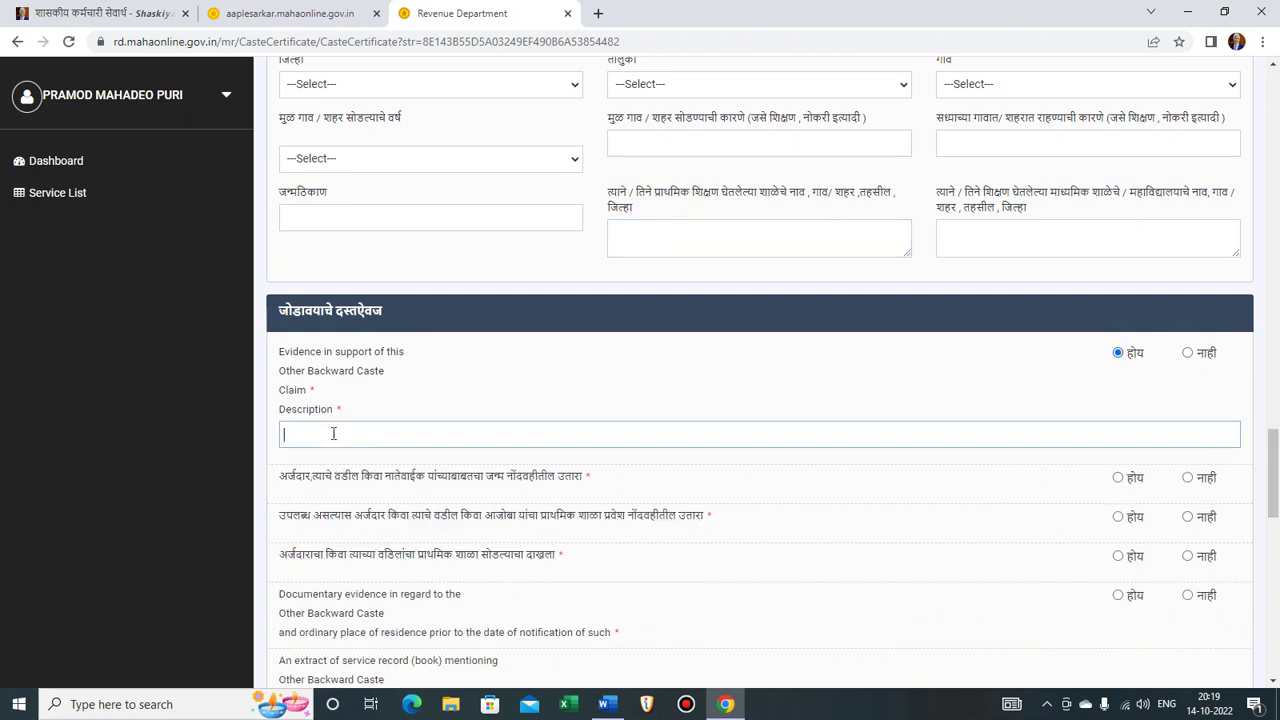
pyautogui.write('CASTE vALIDITY')
# - Answer होय for the birth register extract and the primary school admission register extract, and describe each as TC
pyautogui.scroll(-2, 345, 434)
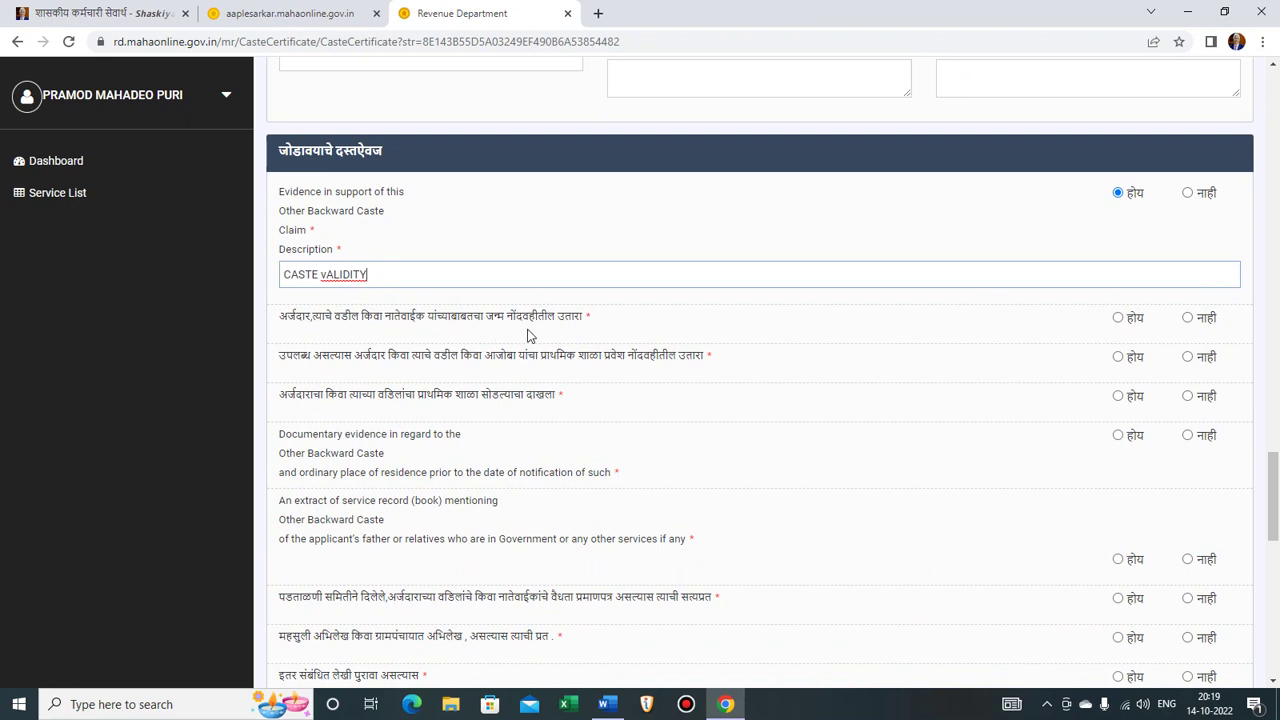
pyautogui.click(1118, 318)
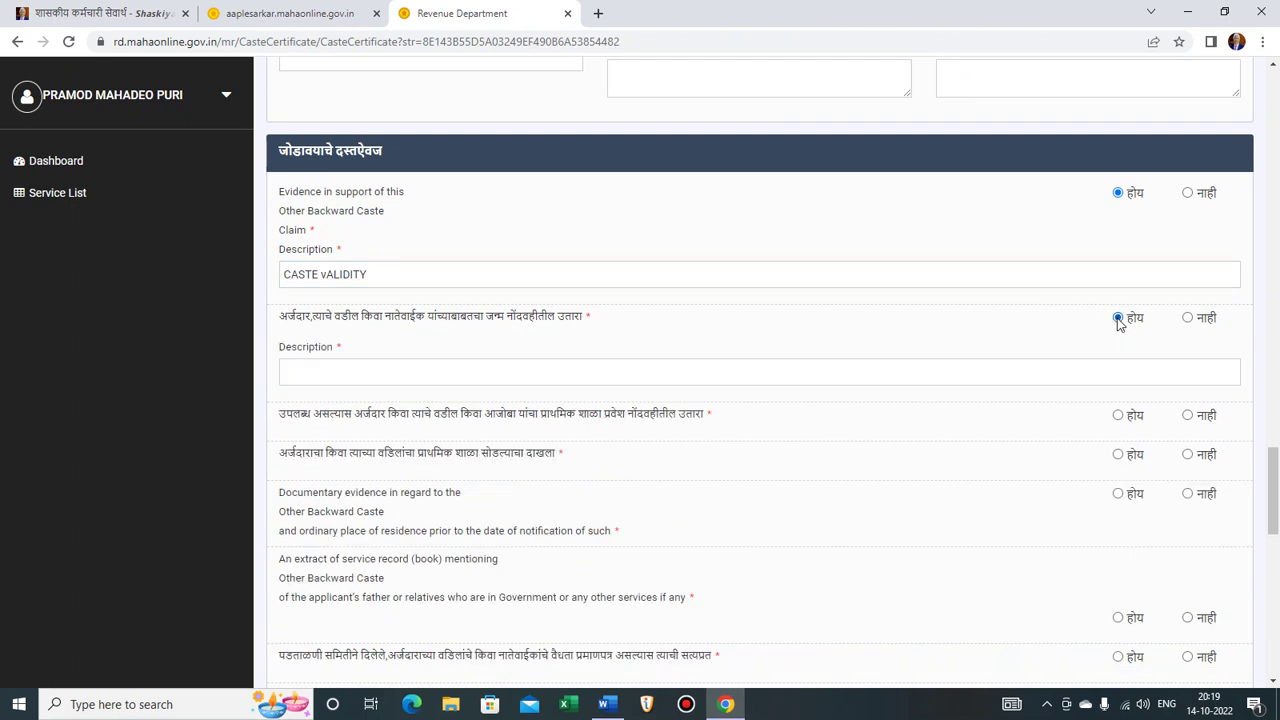
pyautogui.click(530, 366)
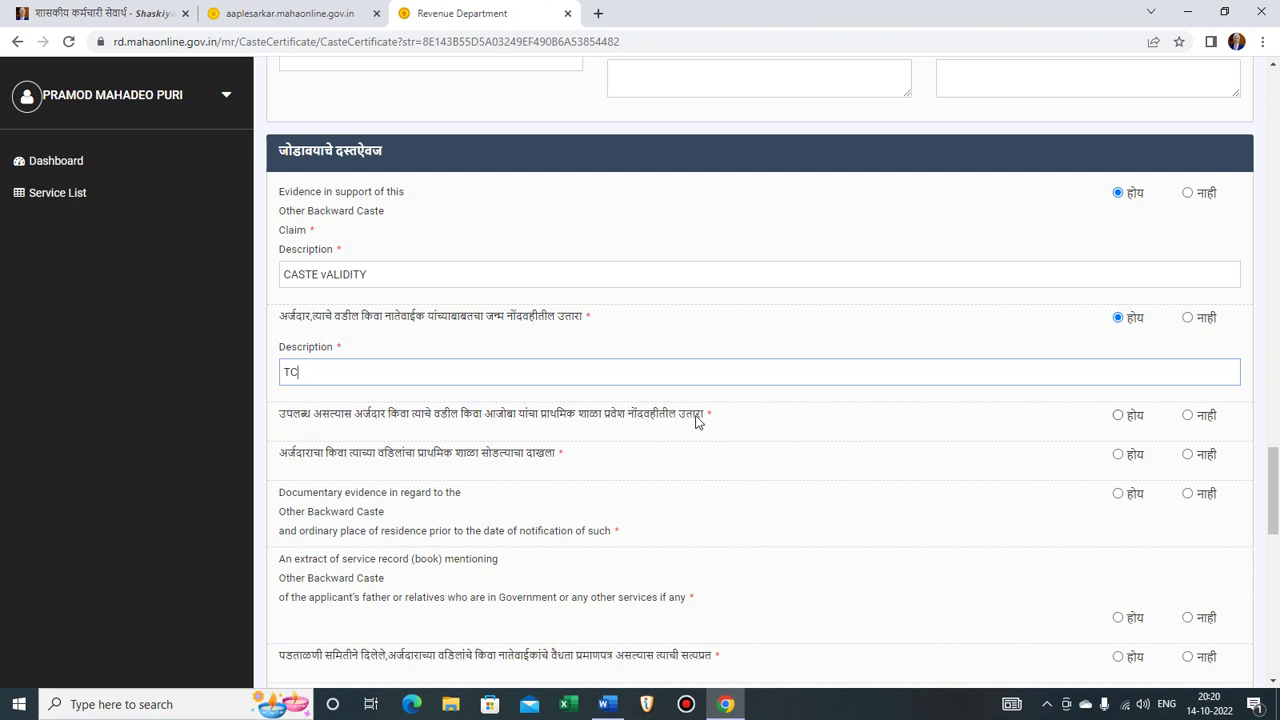
pyautogui.click(1118, 415)
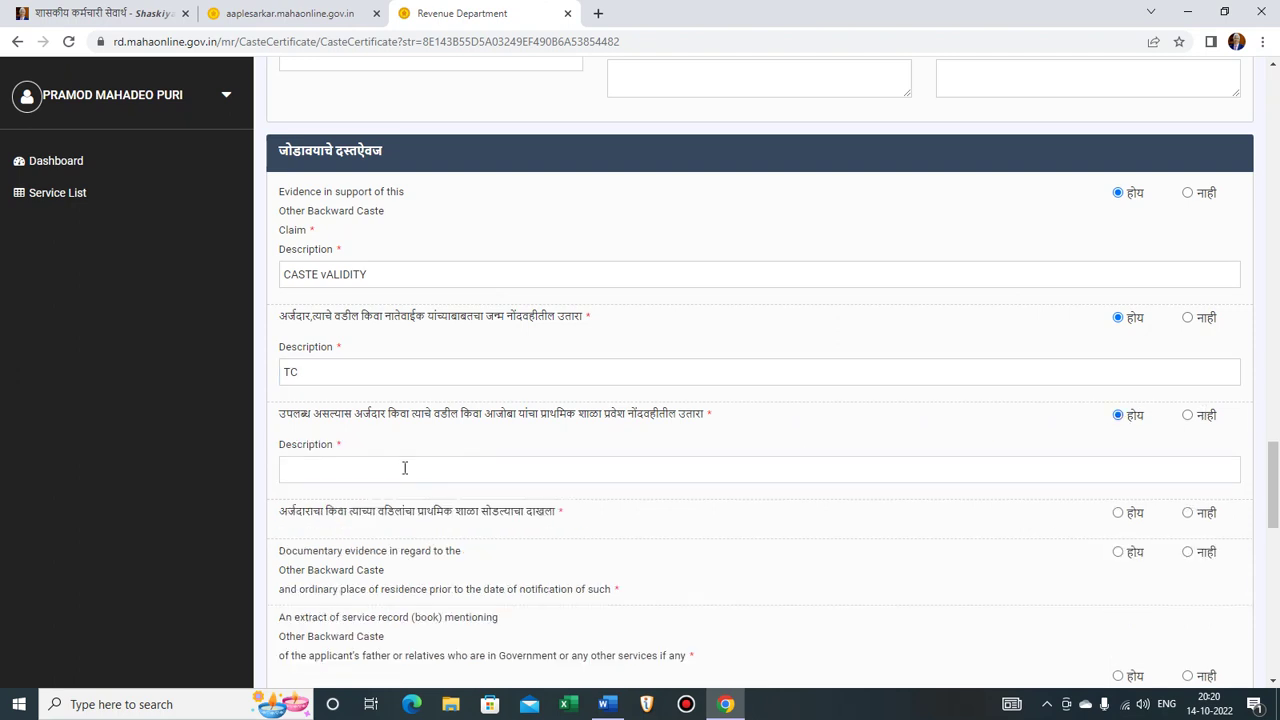
pyautogui.click(404, 468)
pyautogui.write('TC')
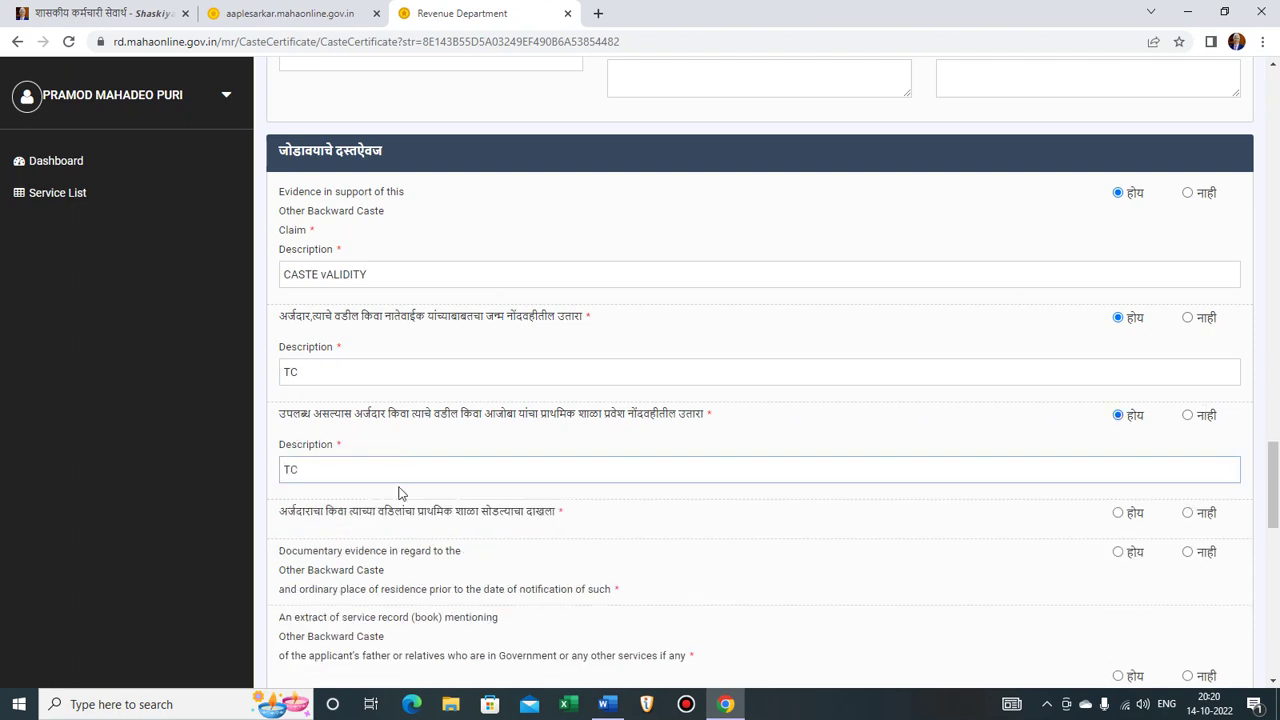
# - Answer होय for the primary school leaving certificate with description TC, and नाही for the documentary evidence of caste and ordinary residence
pyautogui.scroll(-1, 390, 480)
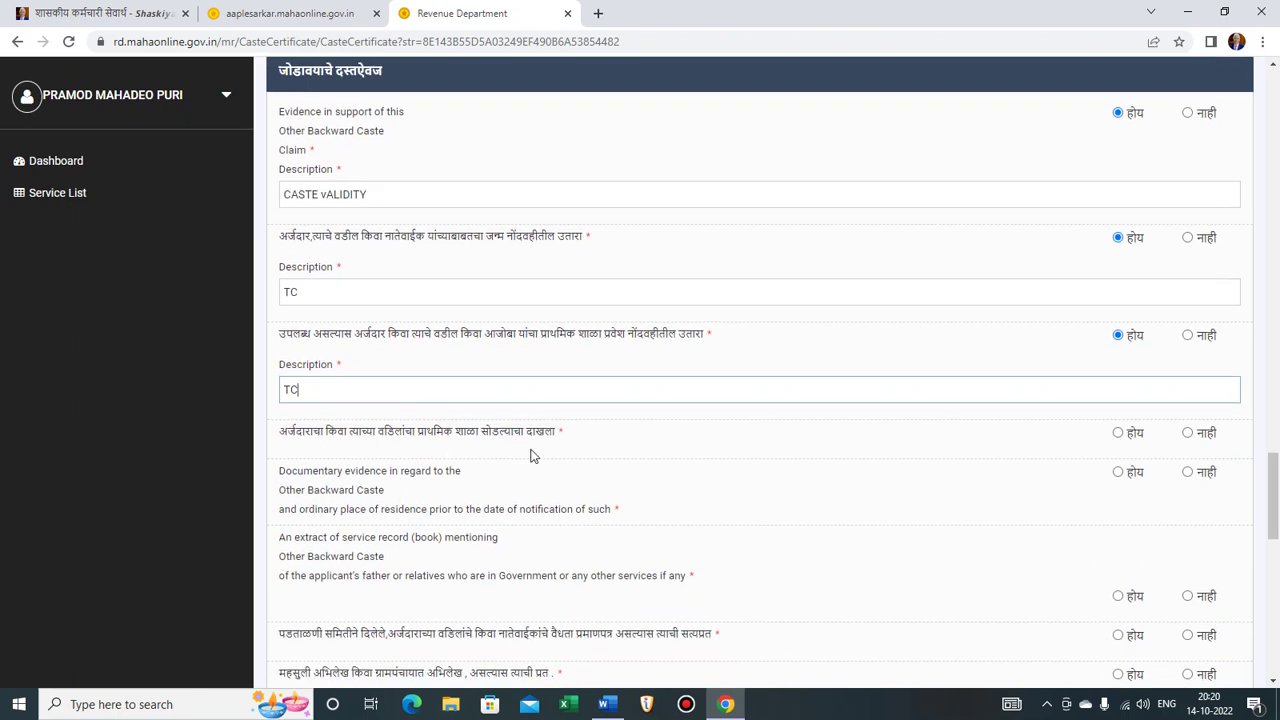
pyautogui.click(1126, 437)
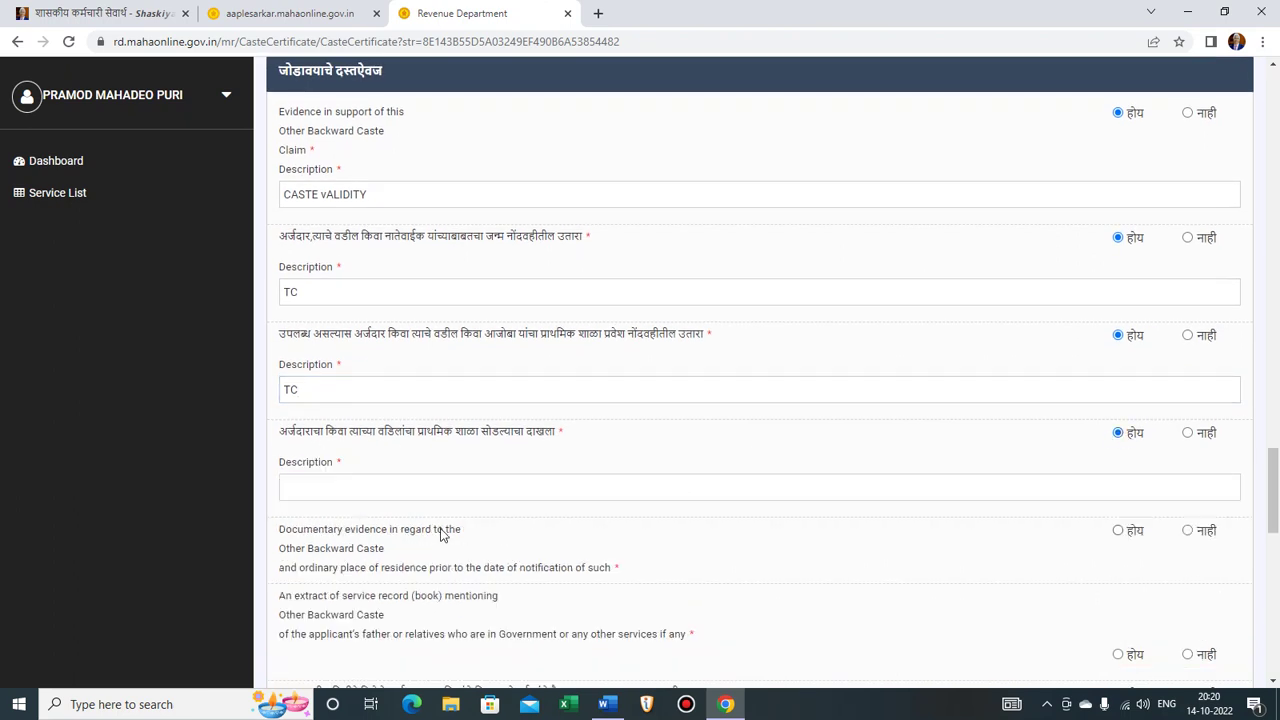
pyautogui.click(440, 487)
pyautogui.write('TC')
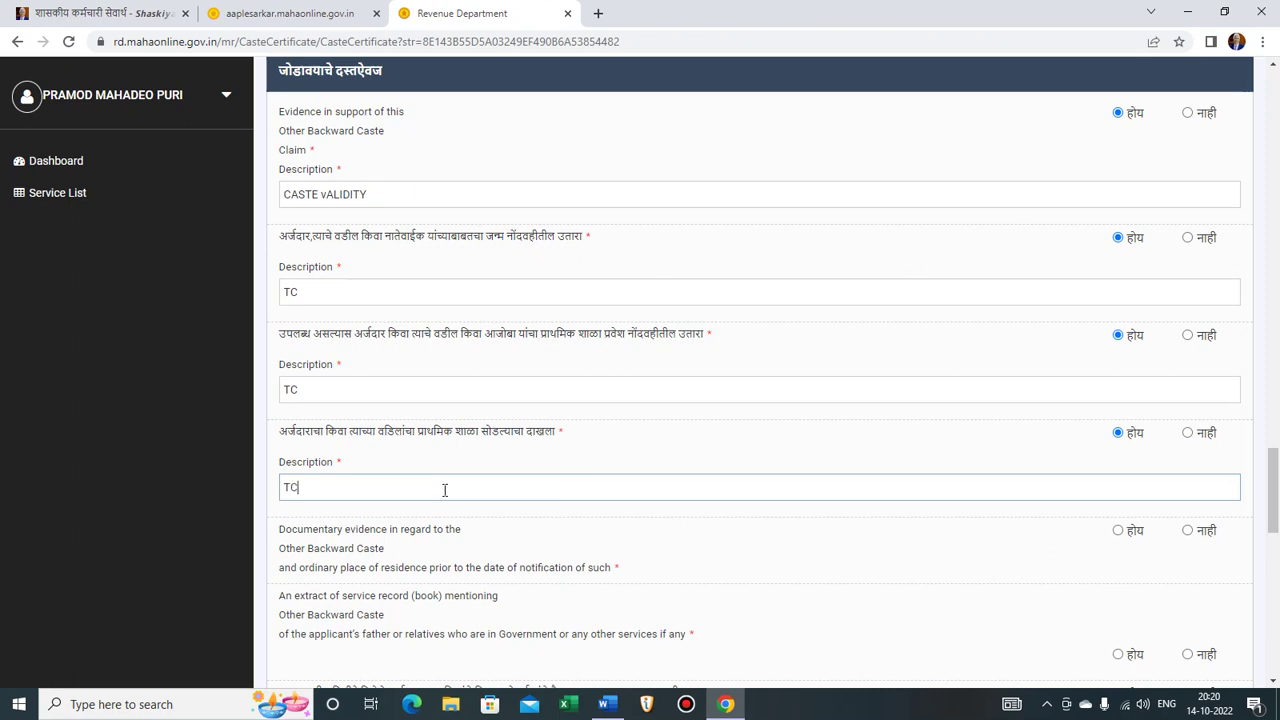
pyautogui.scroll(-2, 444, 489)
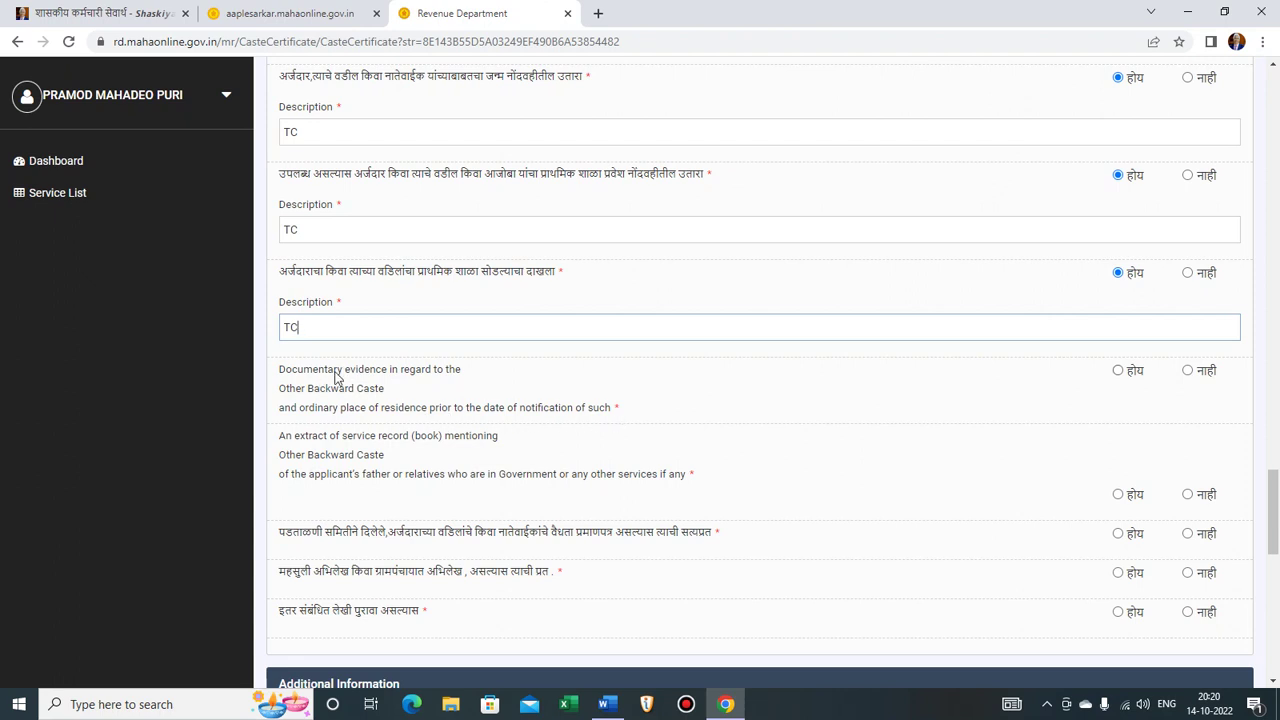
pyautogui.click(1188, 370)
# - Answer होय for the service record extract of the father or relatives and describe it as GOVERNMENT SERVENT
pyautogui.scroll(-1, 950, 402)
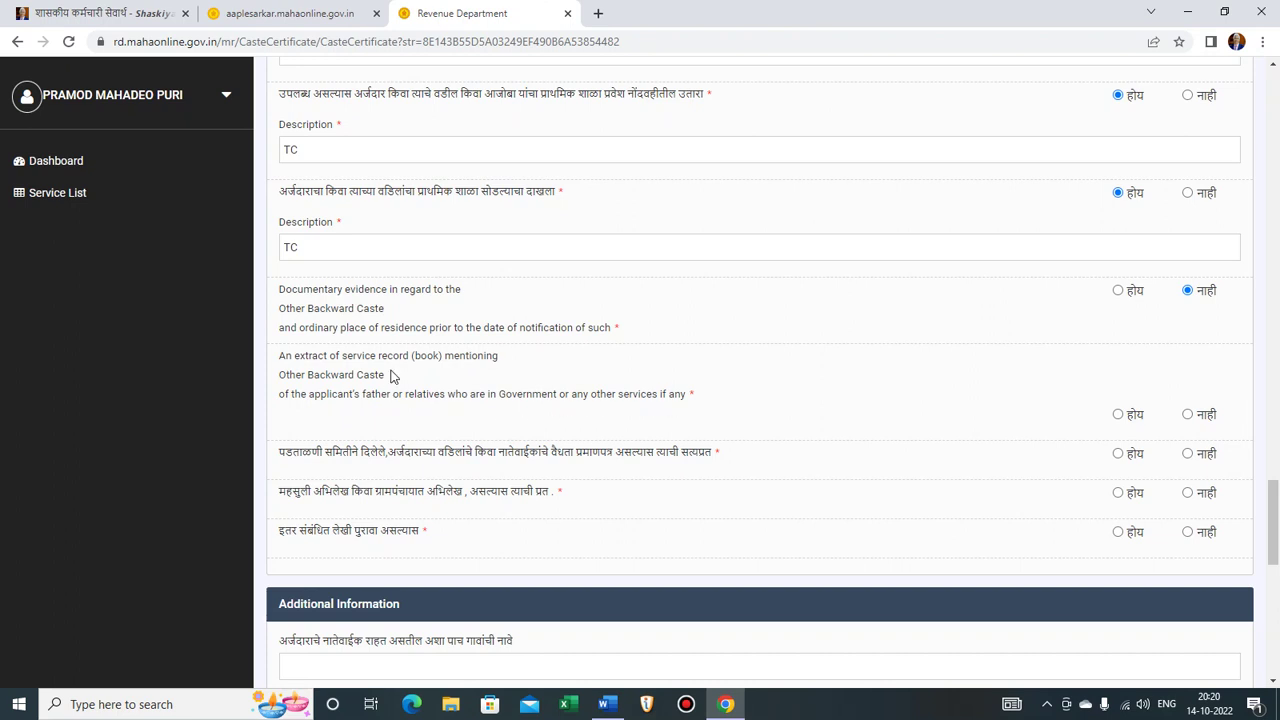
pyautogui.click(1119, 420)
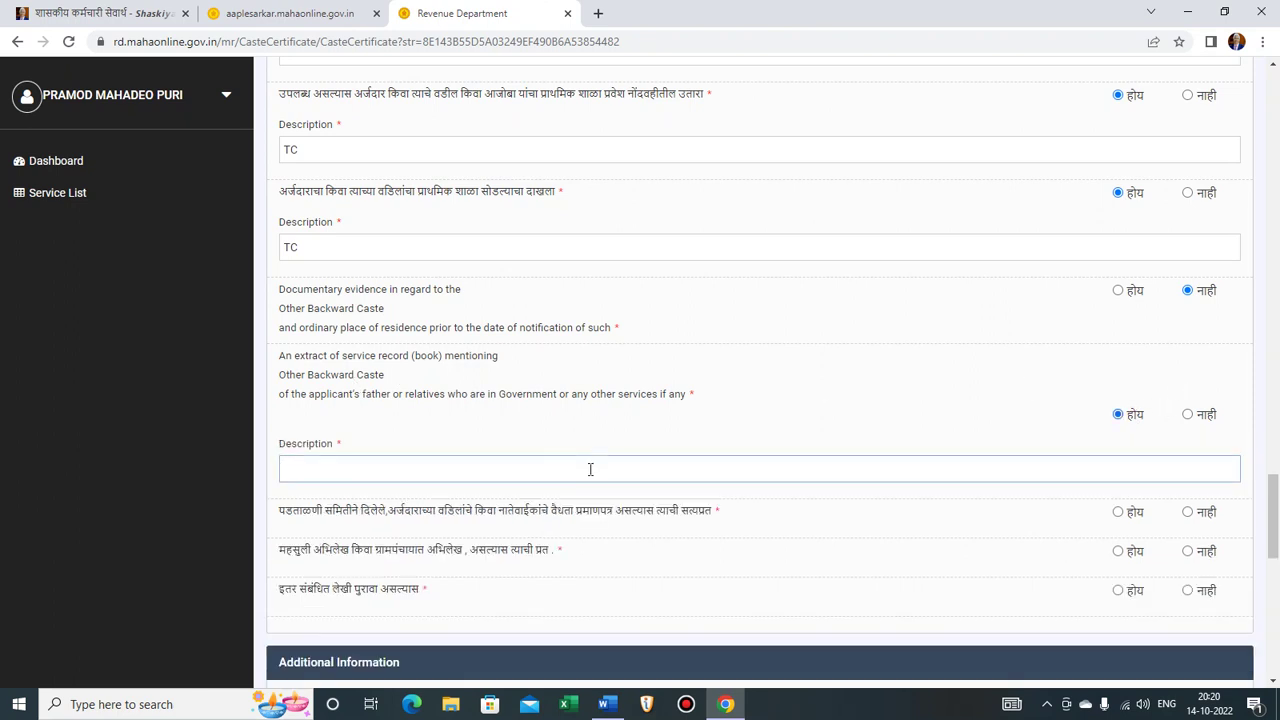
pyautogui.write('GOV')
pyautogui.write('ERNMENT sERVENT')
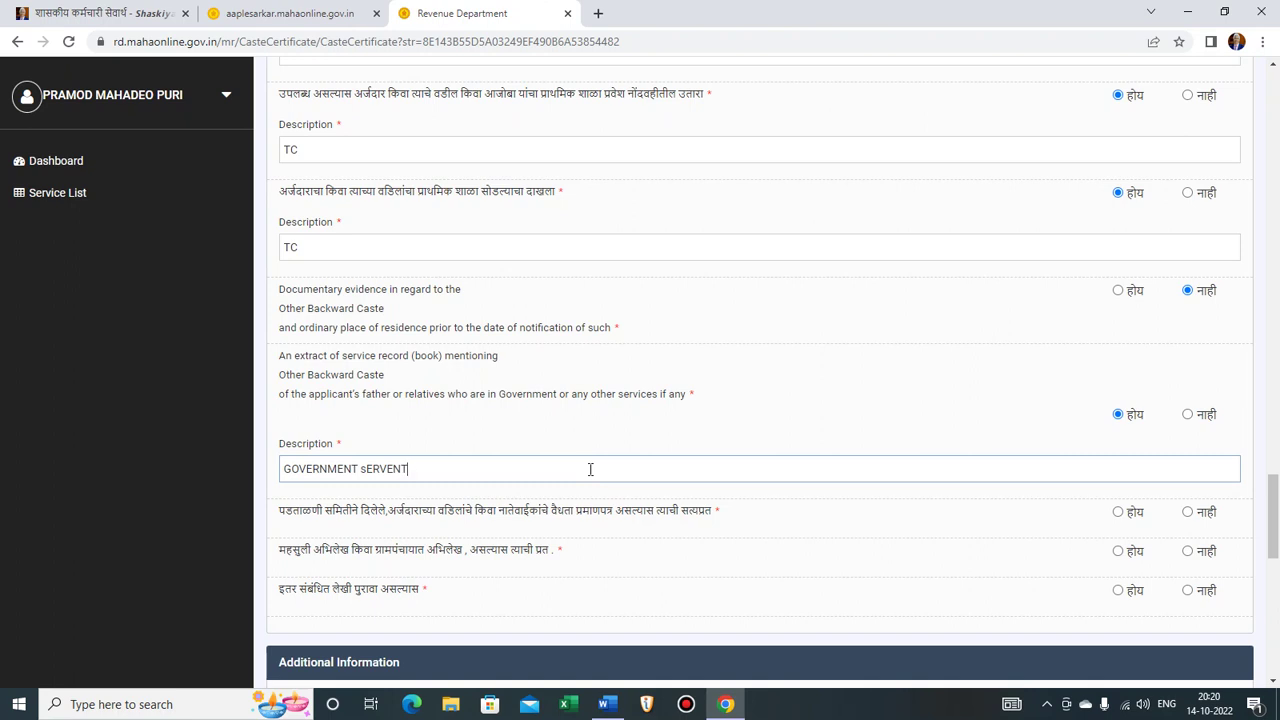
pyautogui.moveTo(369, 468); pyautogui.dragTo(361, 468)
pyautogui.write('S')
# - Answer नाही for the service record extract, and होय for the father's or relatives' validity certificate with description CASTE VALIDITY
pyautogui.scroll(-2, 1210, 400)
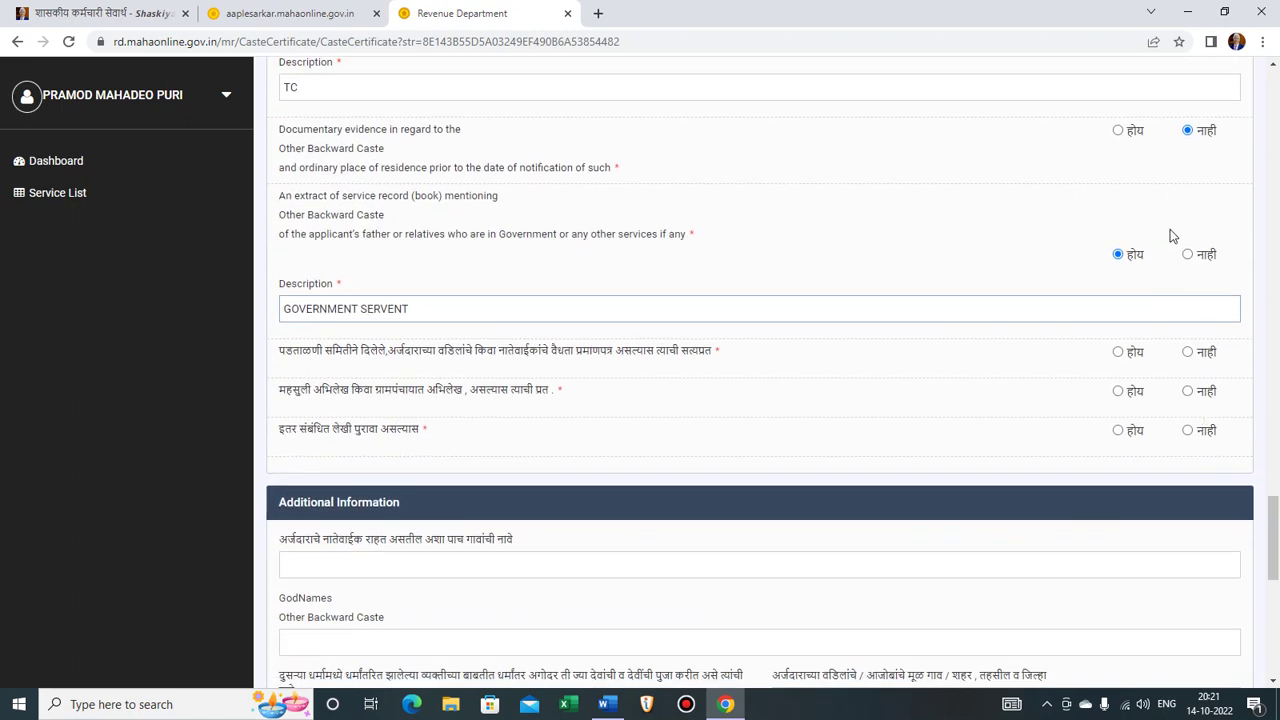
pyautogui.click(1188, 255)
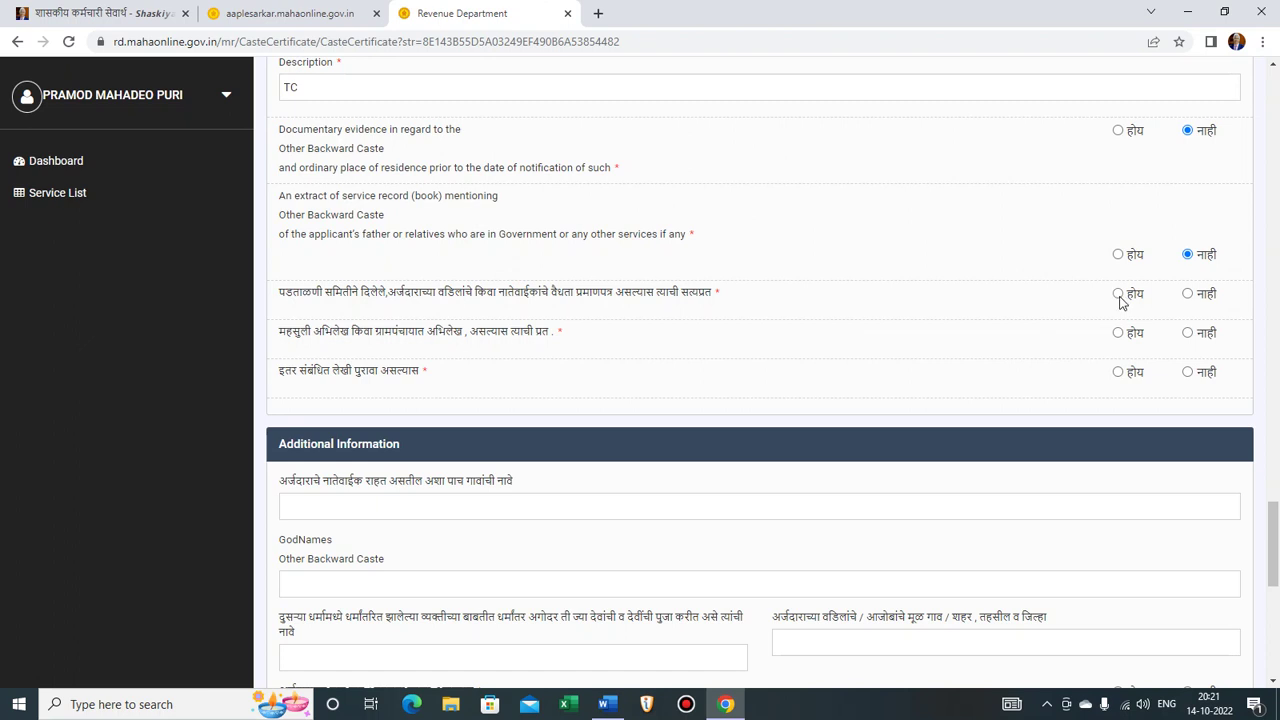
pyautogui.click(1118, 296)
pyautogui.click(476, 347)
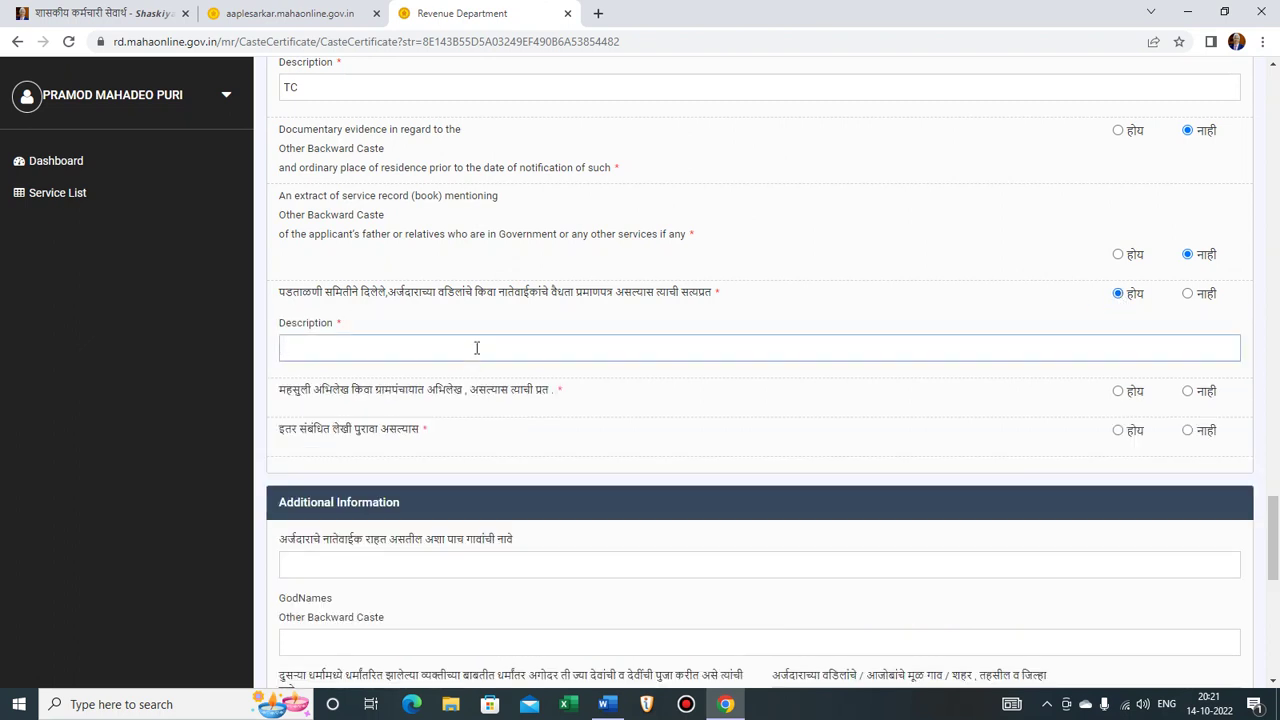
pyautogui.write('c')
pyautogui.press('BackSpace')
pyautogui.write('CASTE VALIDITY')
# - Answer होय for the copy of the revenue or gram panchayat record and describe it as VOTER CARD
pyautogui.scroll(-2, 436, 416)
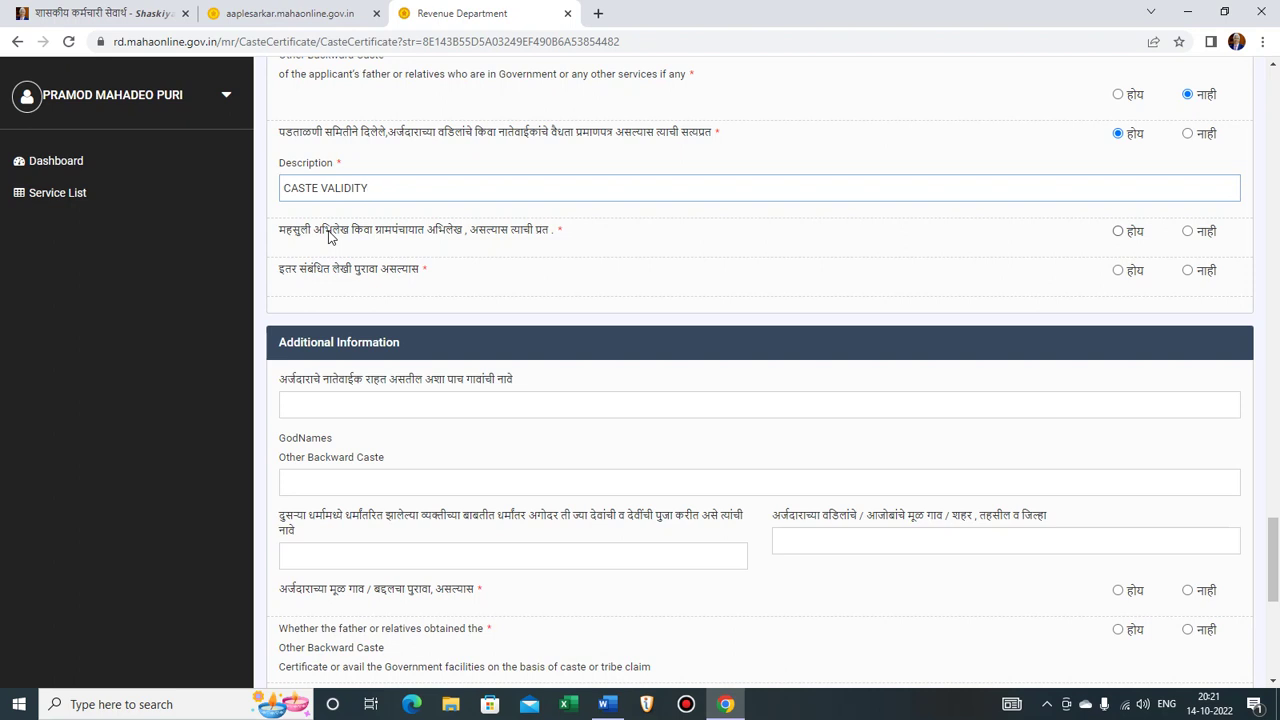
pyautogui.click(1122, 232)
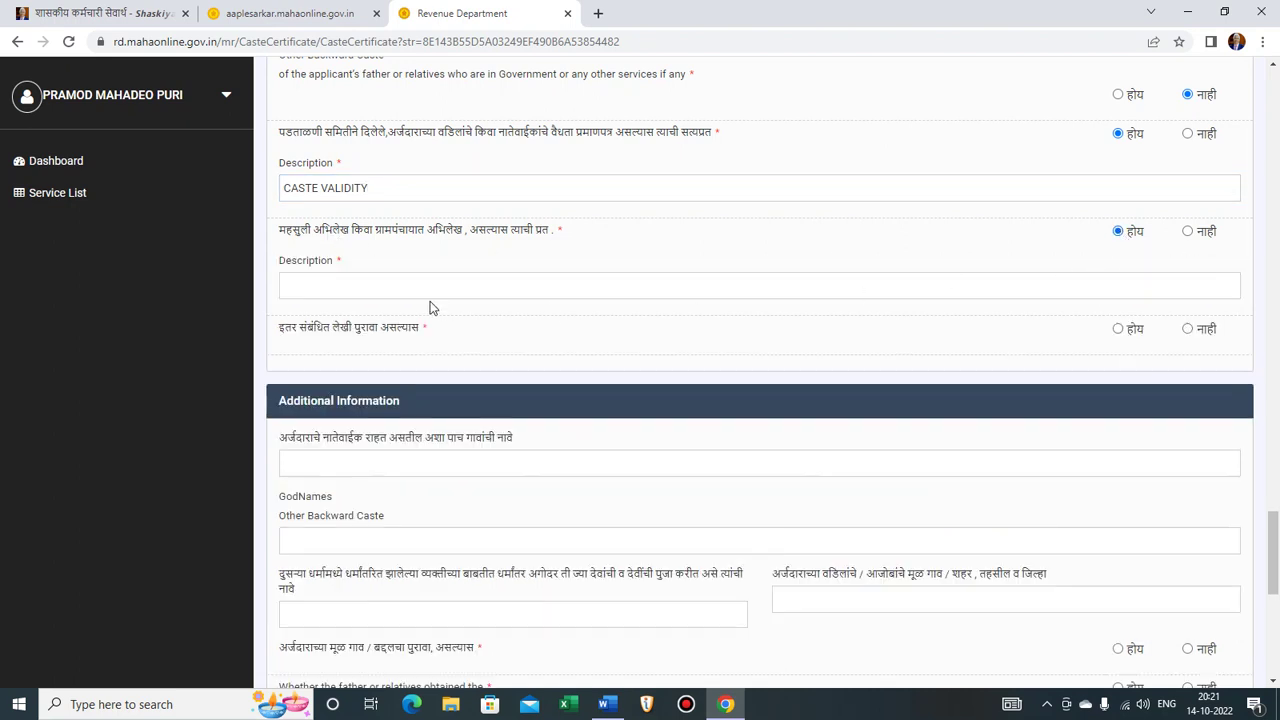
pyautogui.click(410, 289)
pyautogui.write('E')
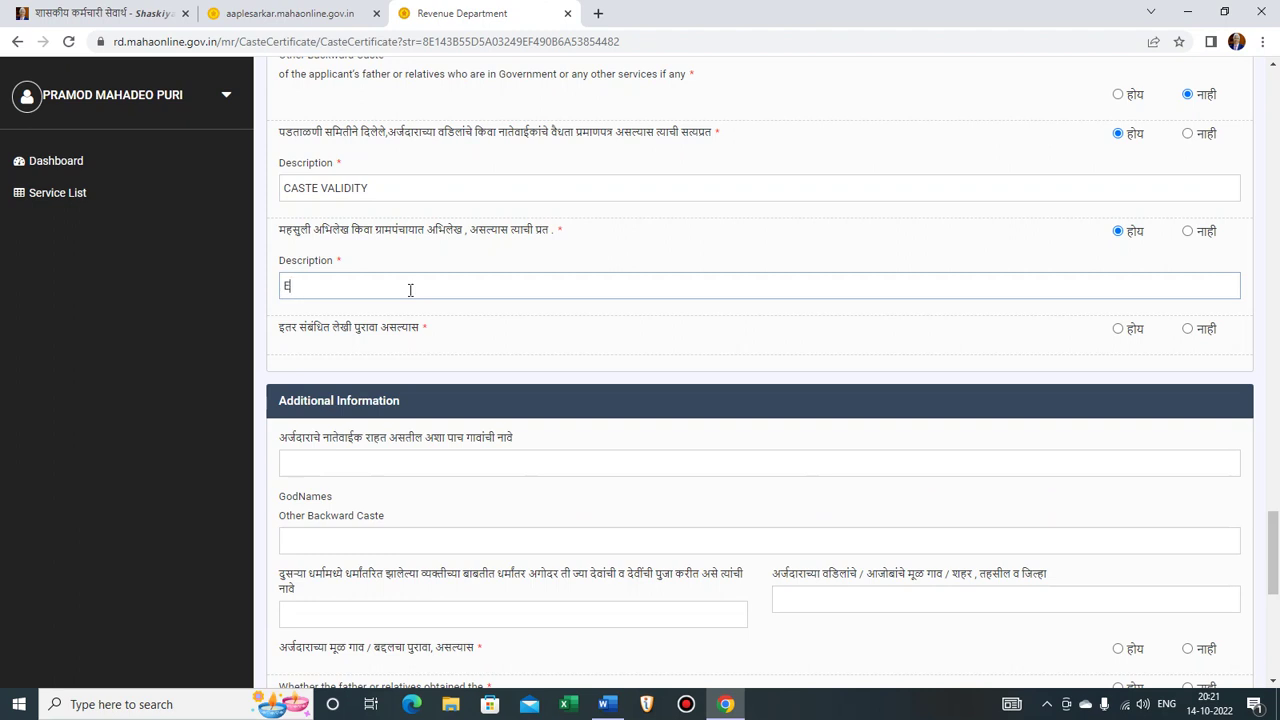
pyautogui.write('LECTION CARD')
pyautogui.moveTo(335, 285); pyautogui.dragTo(235, 273)
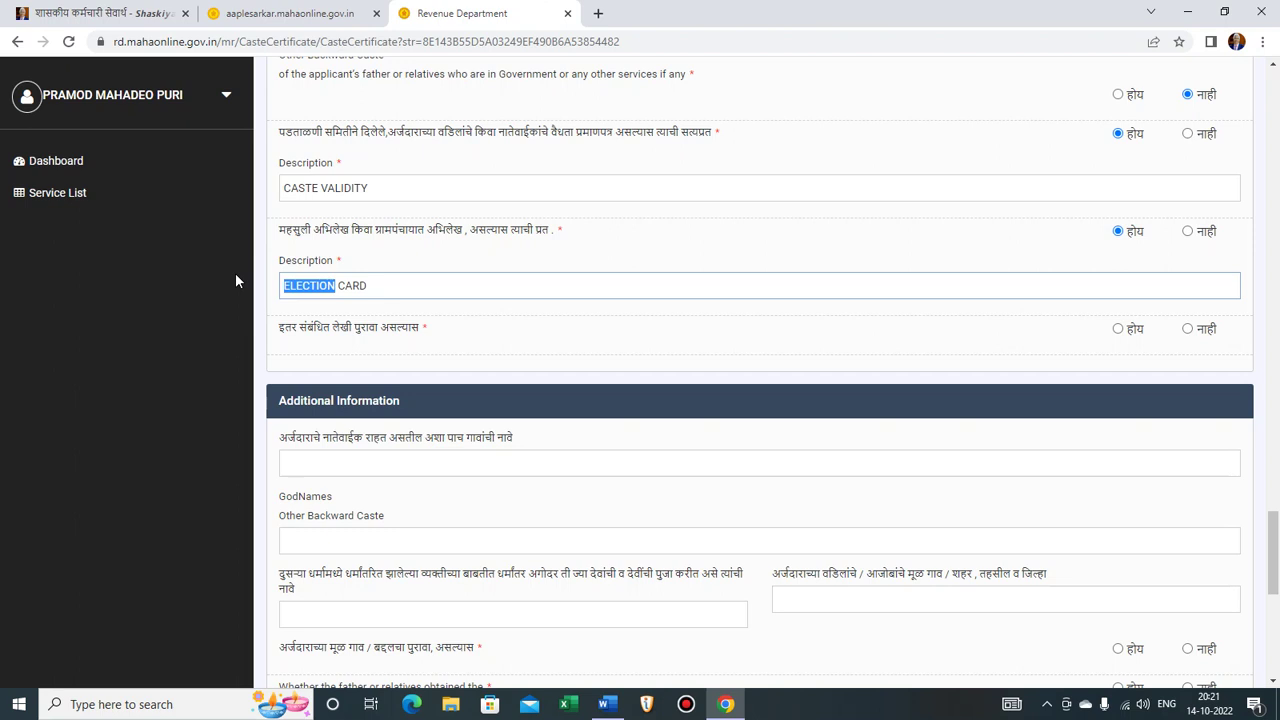
pyautogui.write('VOLTER')
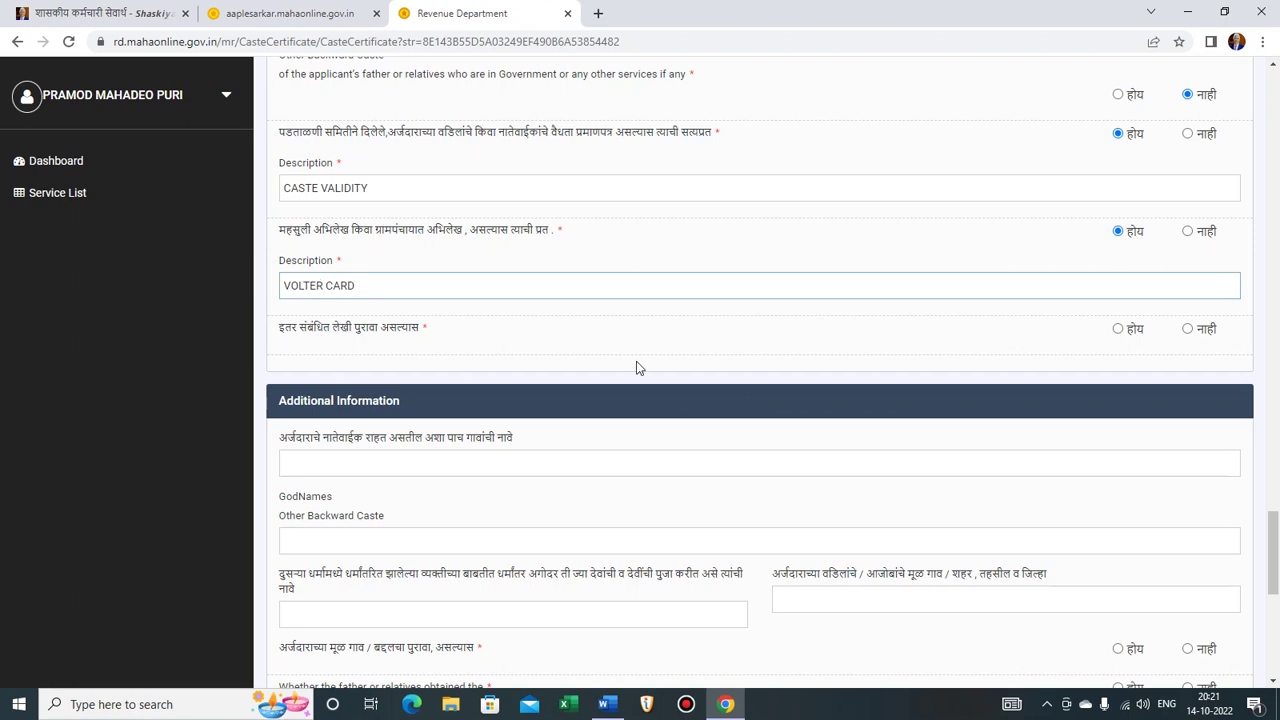
pyautogui.press('BackSpace')
pyautogui.press('BackSpace')
pyautogui.press('BackSpace')
pyautogui.press('BackSpace')
pyautogui.press('BackSpace')
pyautogui.write('OTEE')
pyautogui.press('BackSpace')
pyautogui.write('R')
# - Answer होय for other related written evidence and describe it as VALIDITY
pyautogui.click(1118, 330)
pyautogui.click(407, 384)
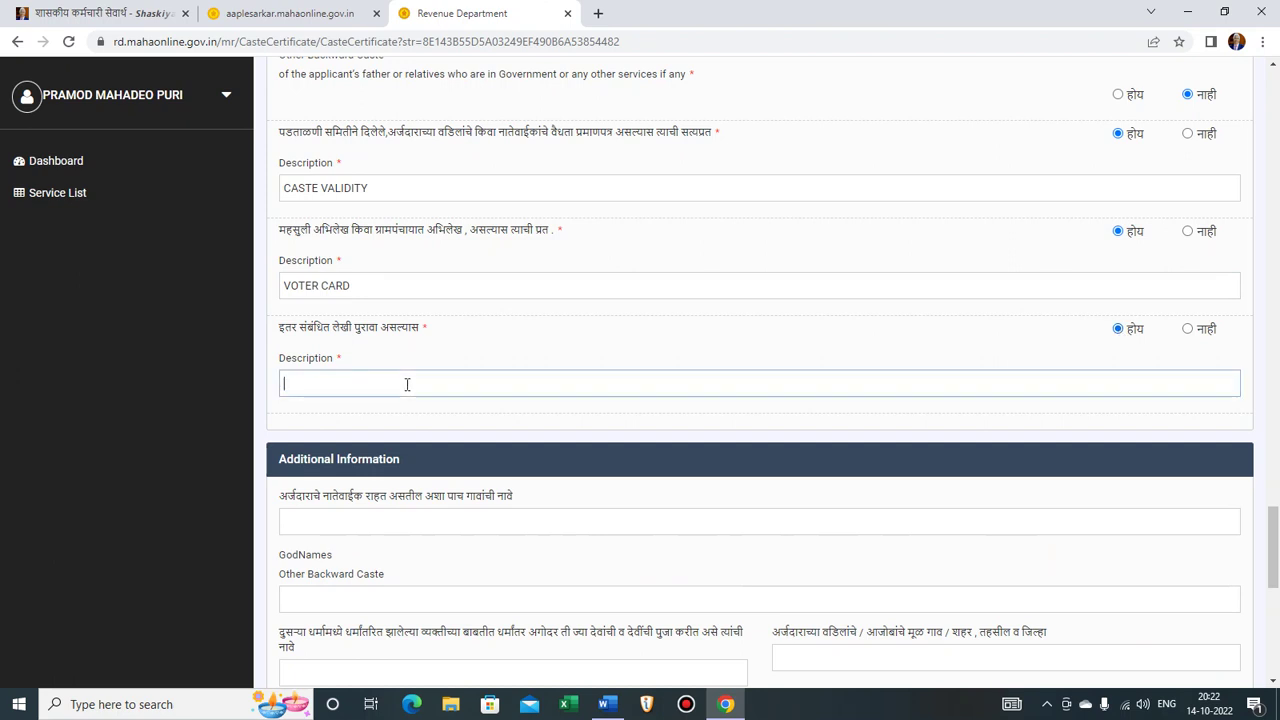
pyautogui.write('CAST VALIDITY CERTI')
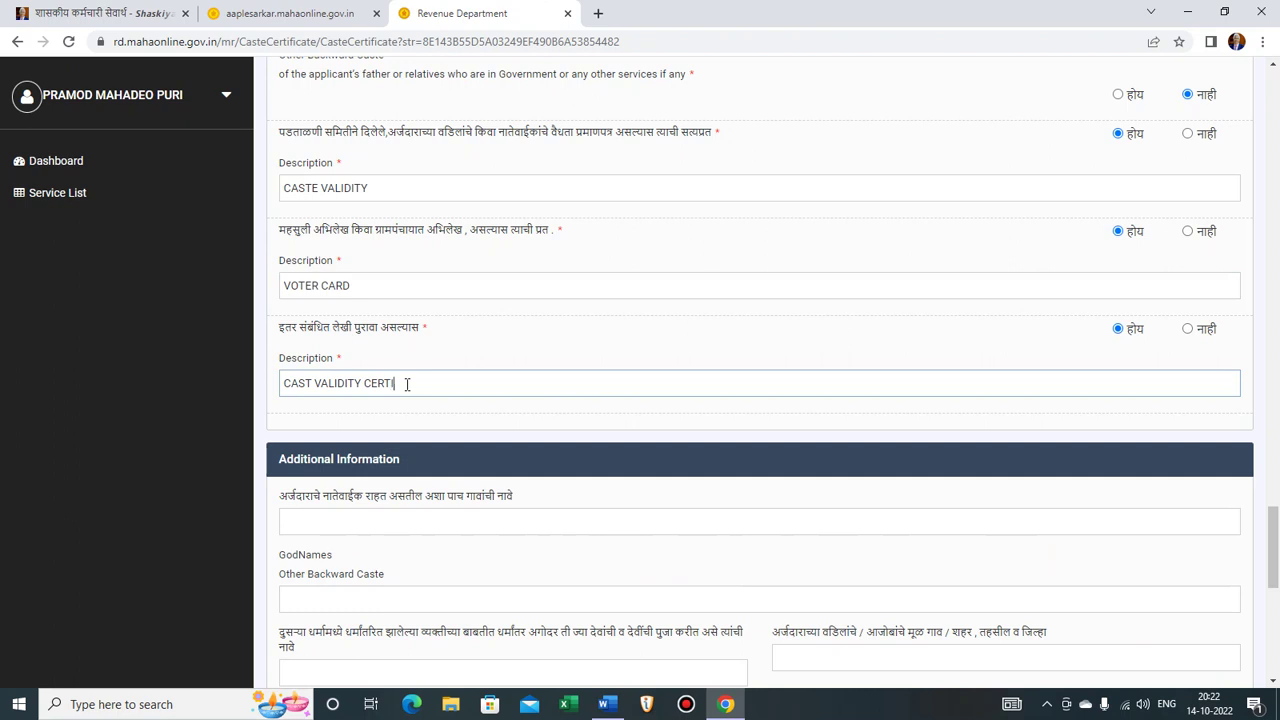
pyautogui.write('FICATE')
pyautogui.click(488, 337)
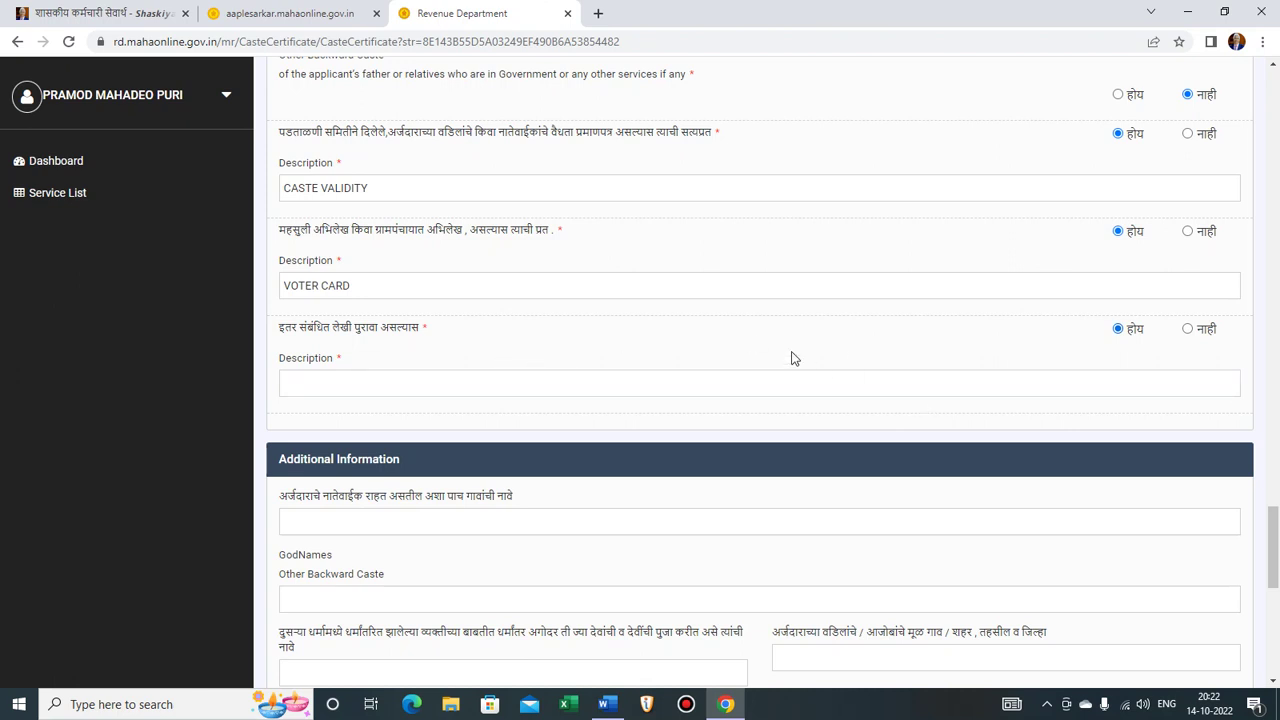
pyautogui.click(326, 383)
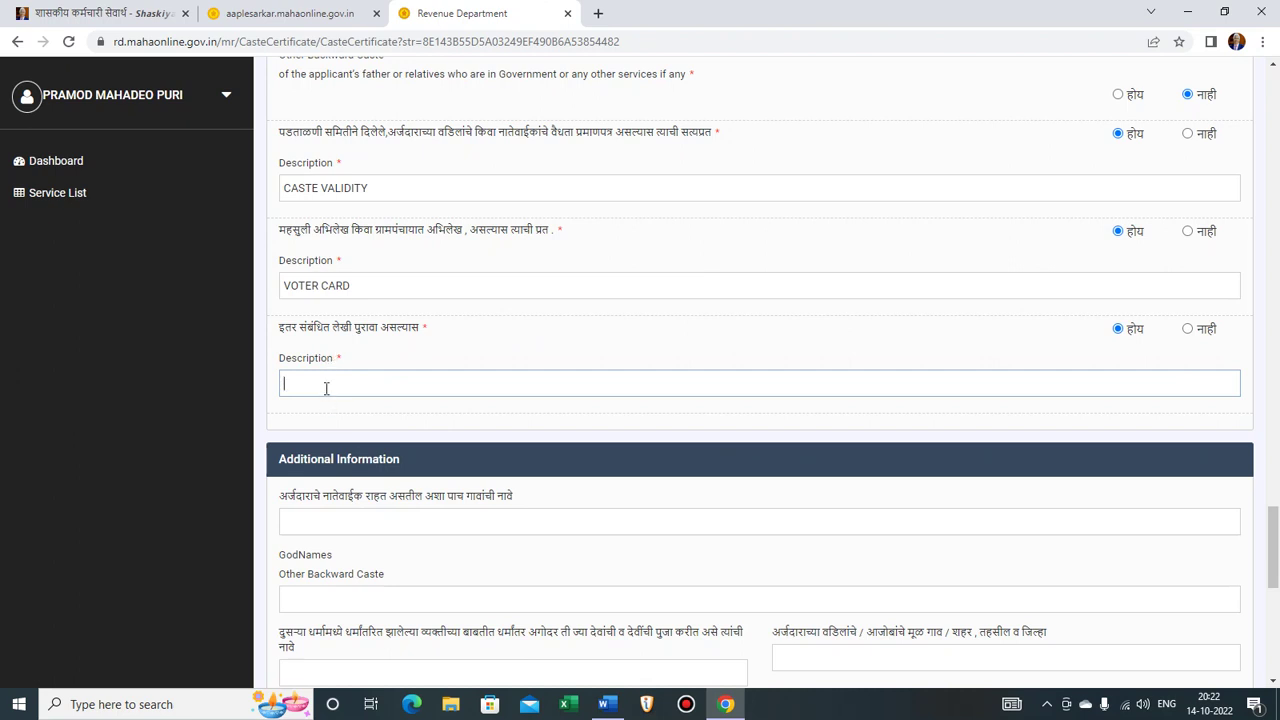
pyautogui.scroll(-1, 324, 386)
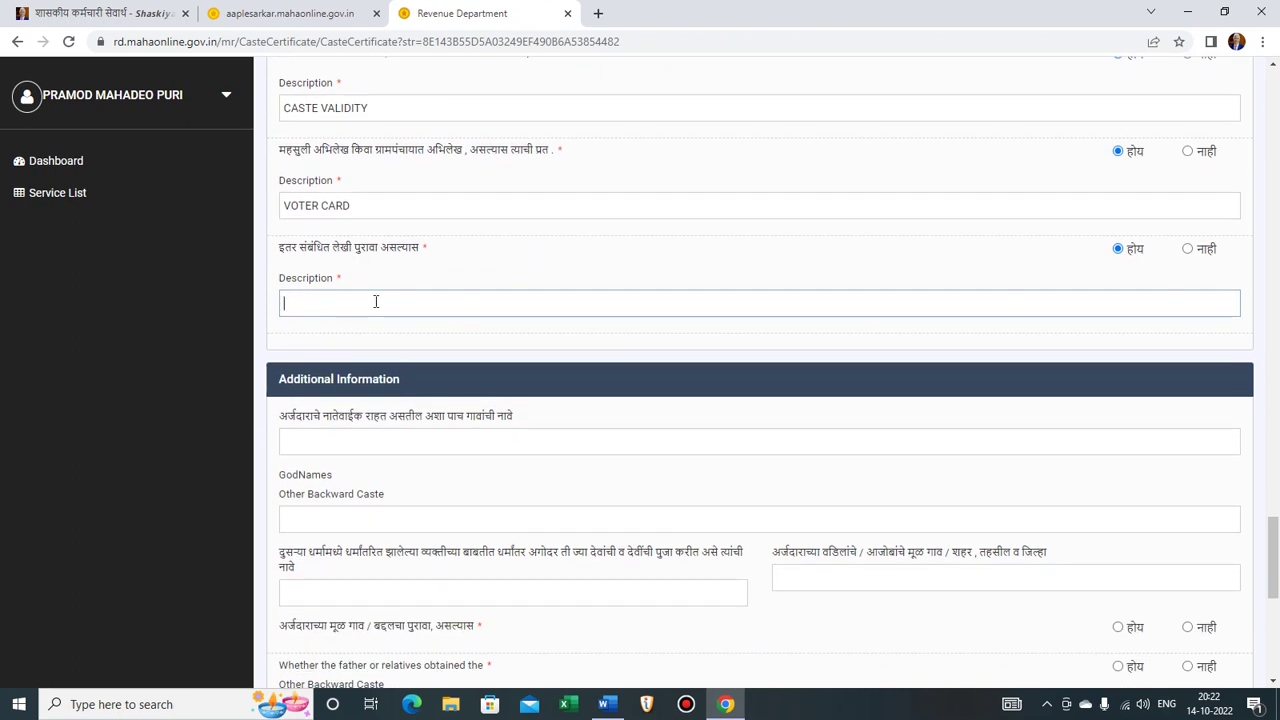
pyautogui.write('VALIDI')
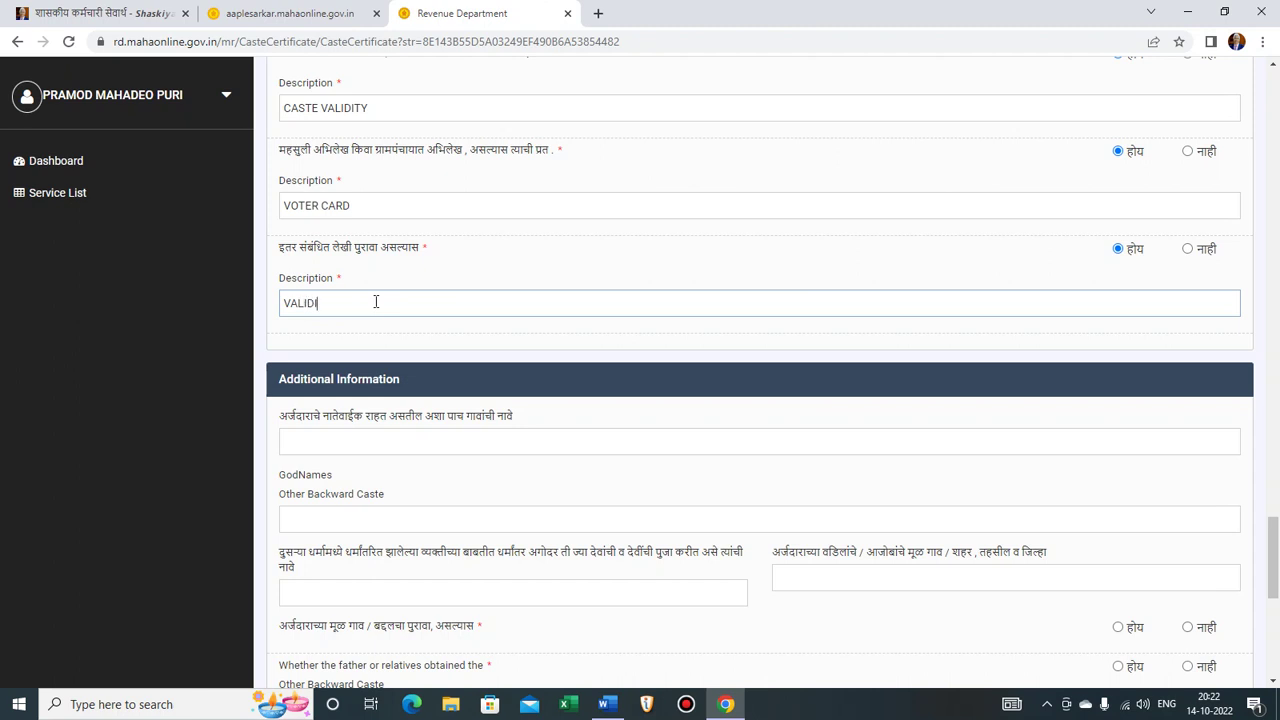
pyautogui.write('TY')
pyautogui.click(397, 334)
# - Enter AMRAVATI DIRYAPUR KHOLAPUR WATHODA KHALLAR as the five villages where the applicant's relatives live
pyautogui.scroll(-2, 397, 334)
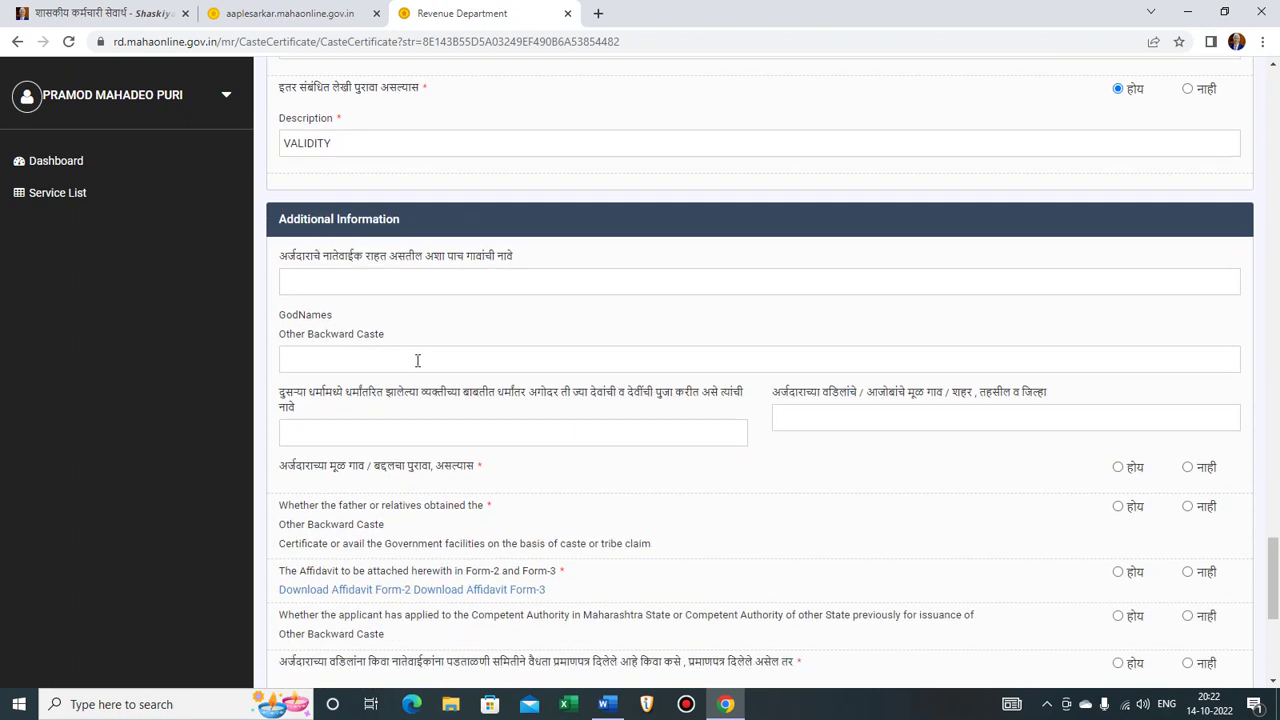
pyautogui.click(397, 283)
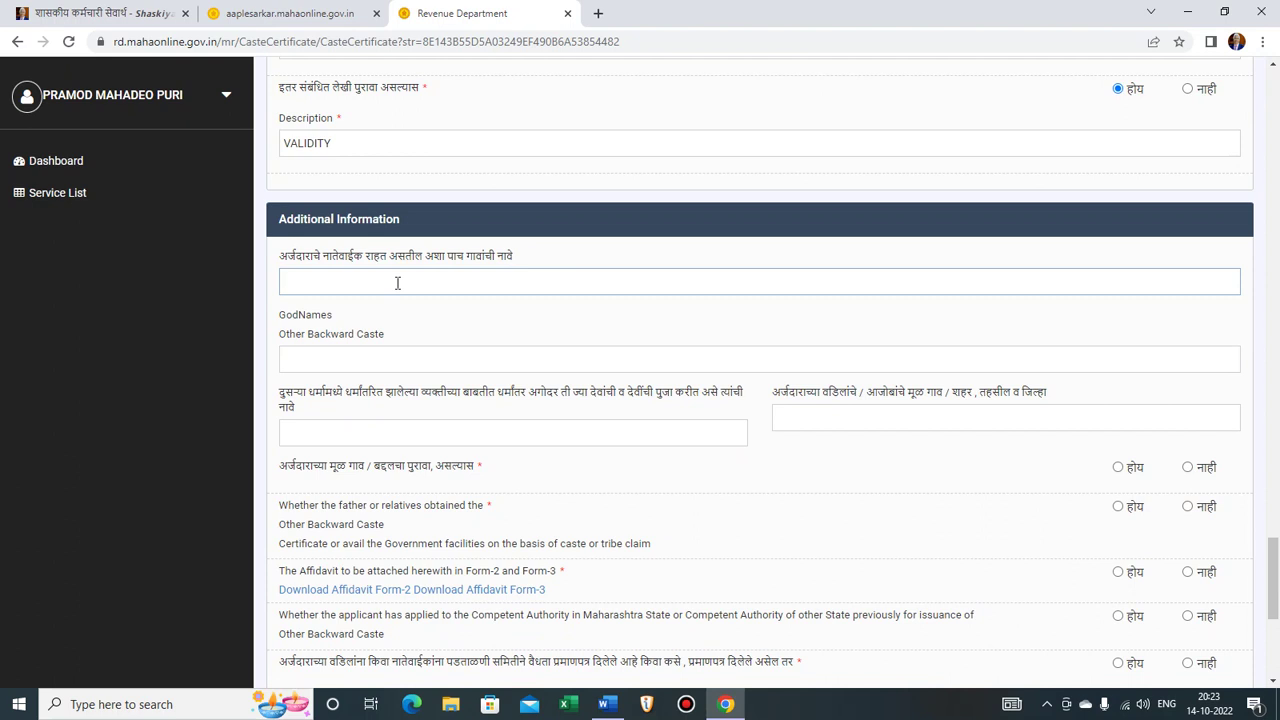
pyautogui.write('AMRAVATI DIRYAPUR KHO')
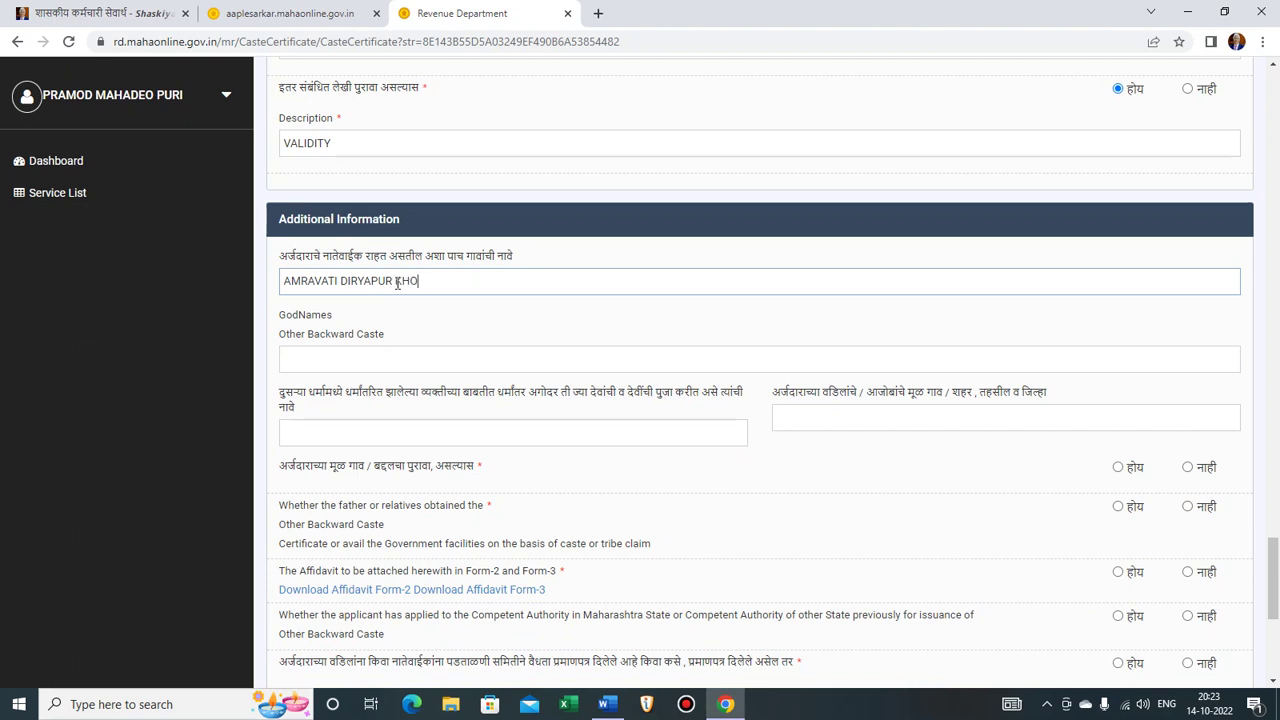
pyautogui.write('LAPURWATHODA KHALLAR')
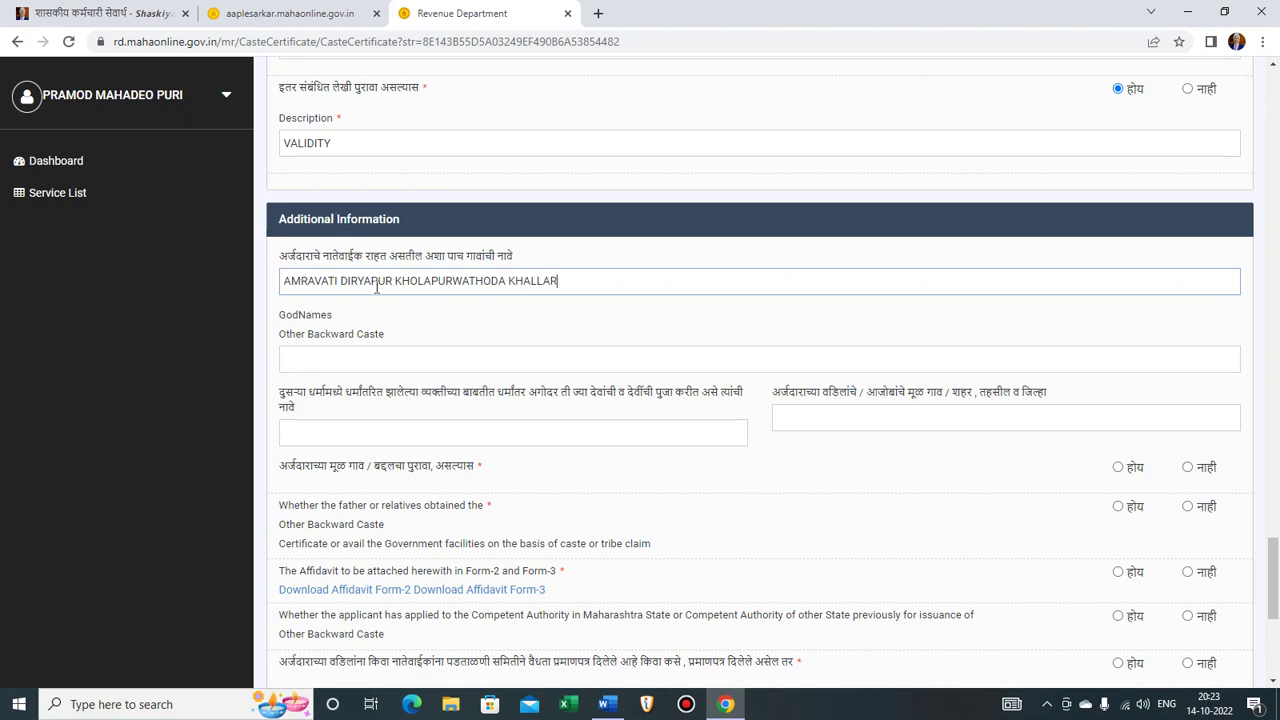
pyautogui.click(453, 281)
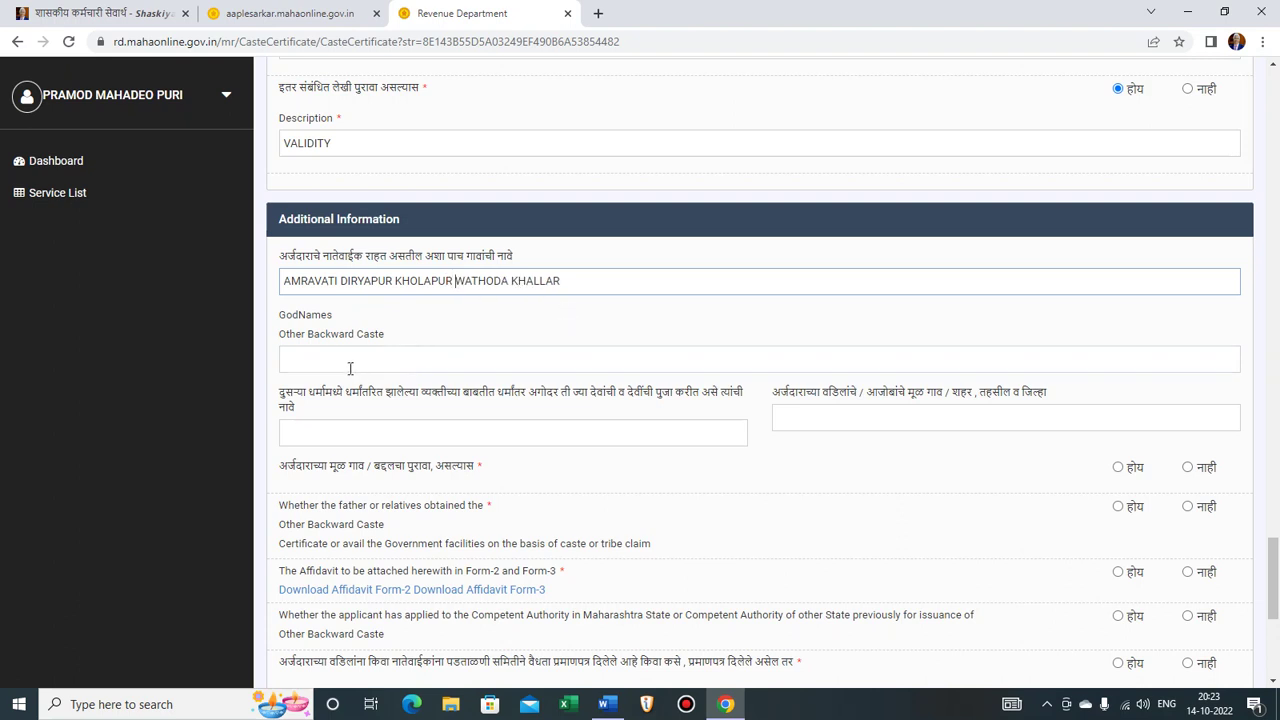
# - Answer नाही for evidence of the applicant's native village and for the father or relatives having obtained the caste certificate or facilities
pyautogui.scroll(-1, 318, 325)
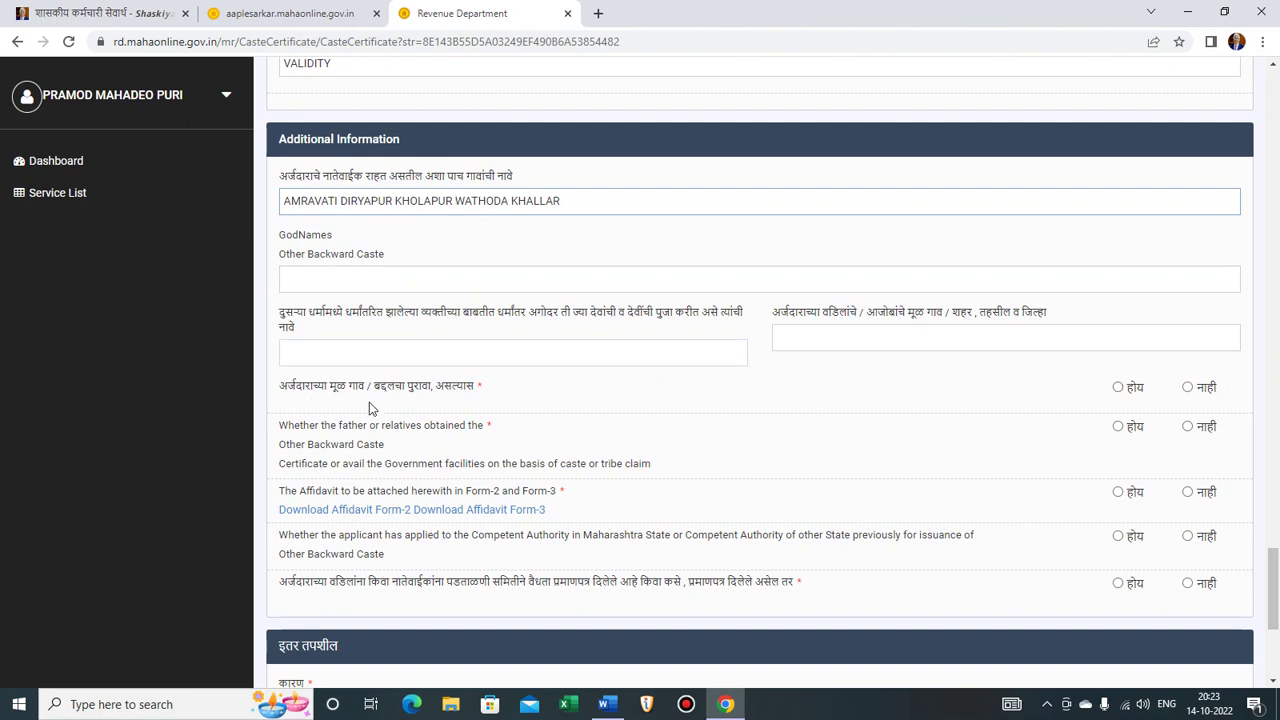
pyautogui.click(1188, 388)
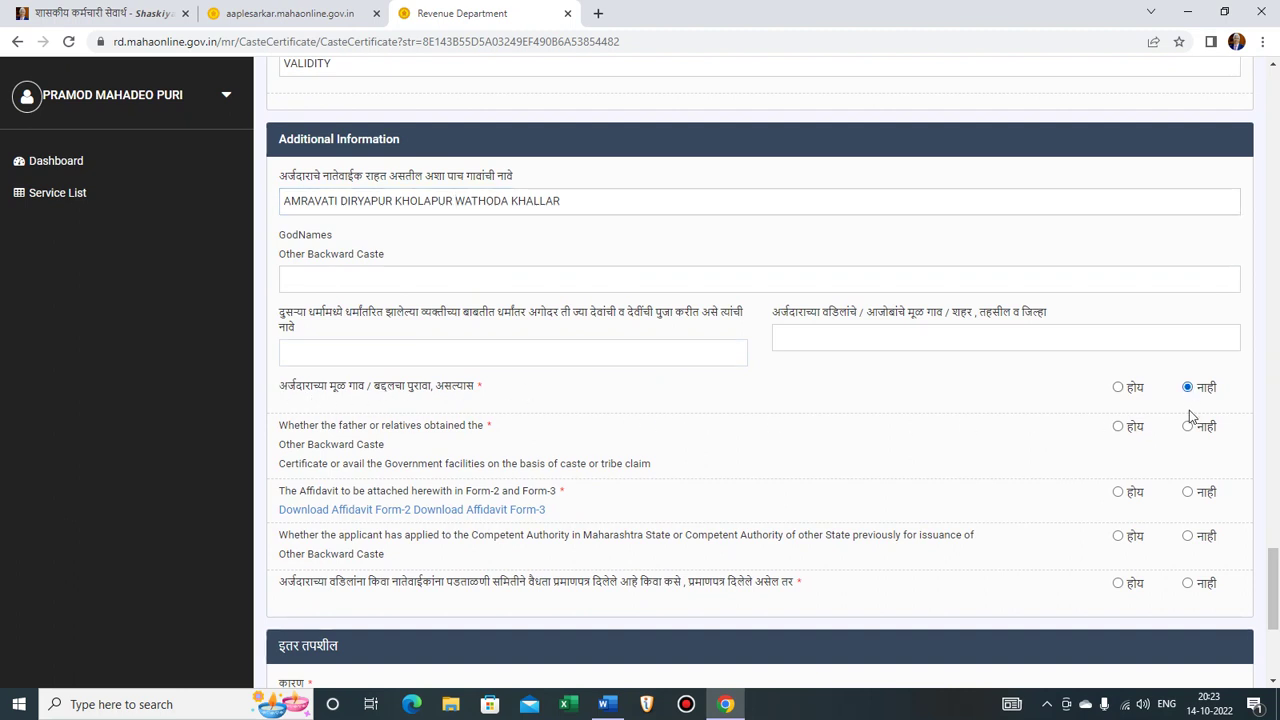
pyautogui.scroll(-1, 1190, 410)
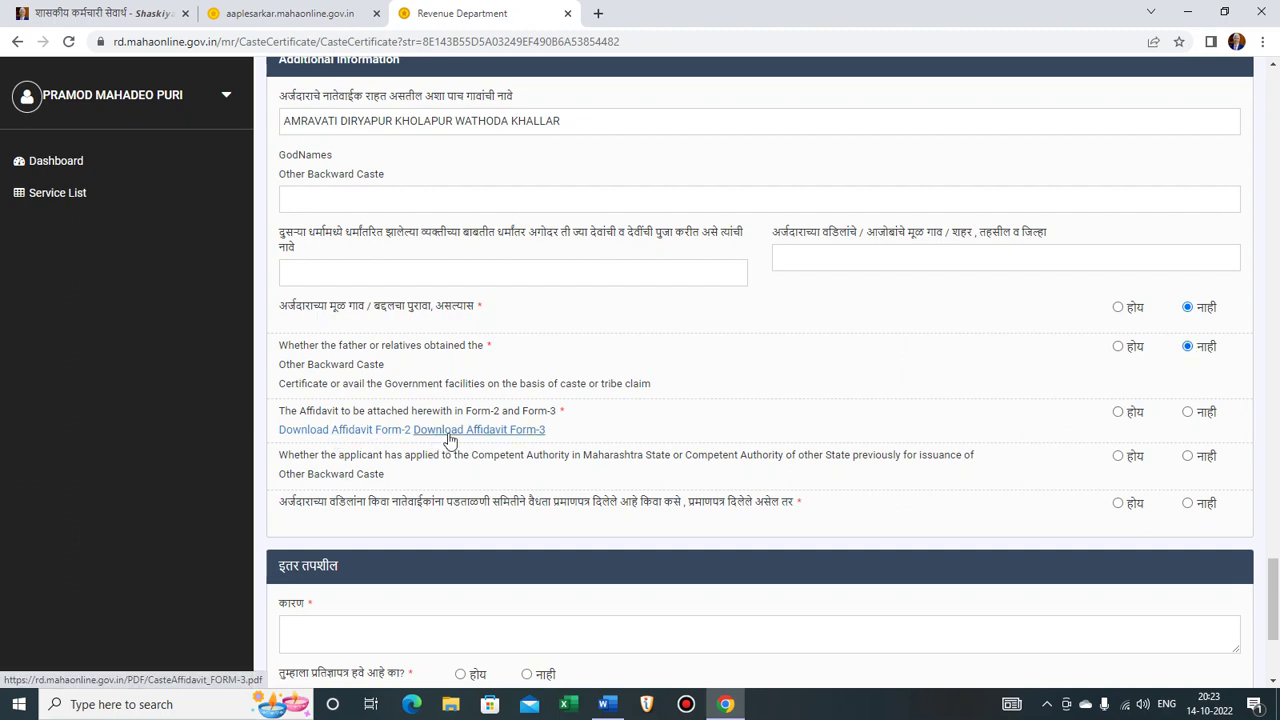
# - Open the blank Affidavit Form-2 and Form-3 PDFs and examine what each one asks for
pyautogui.click(354, 431)
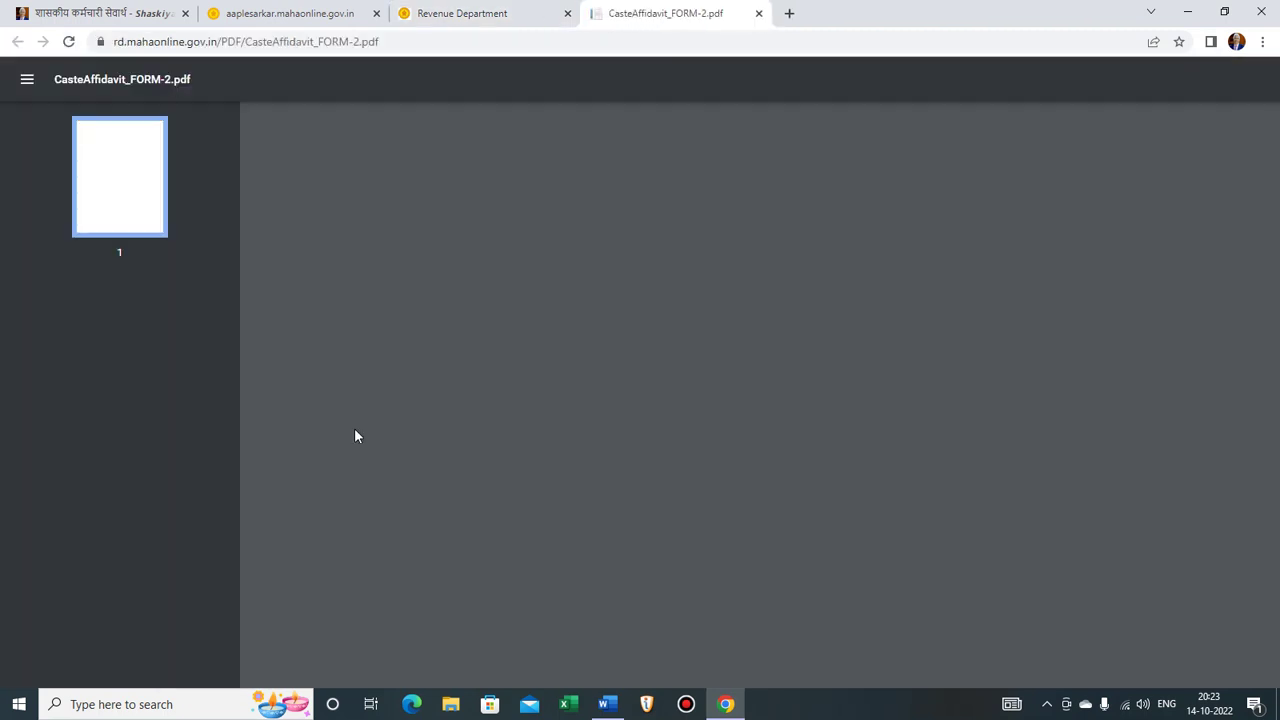
pyautogui.click(460, 14)
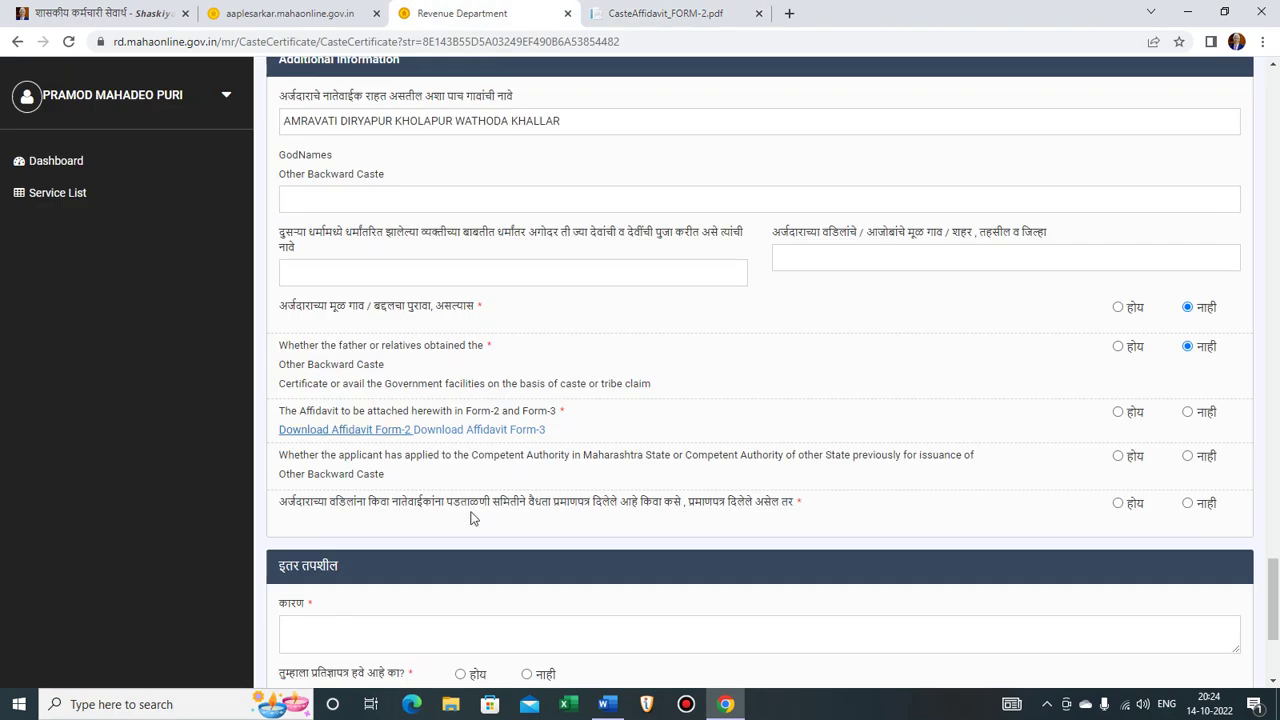
pyautogui.click(498, 430)
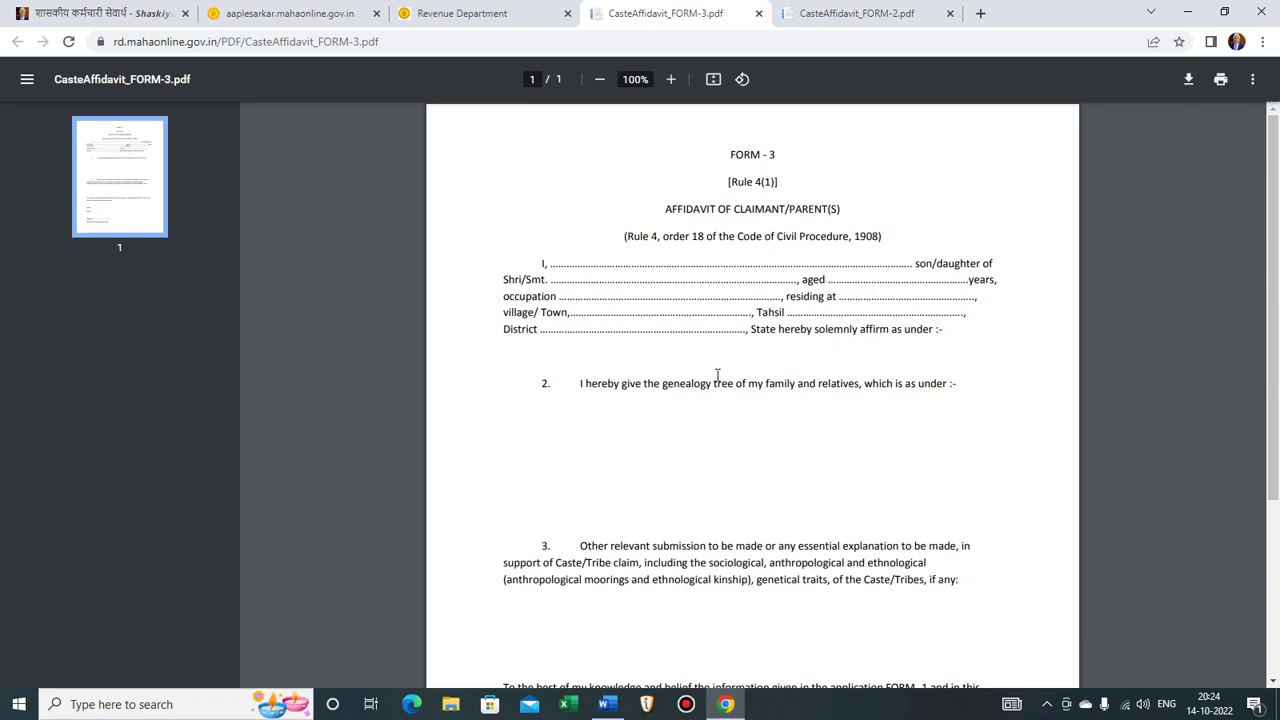
pyautogui.scroll(-3, 702, 430)
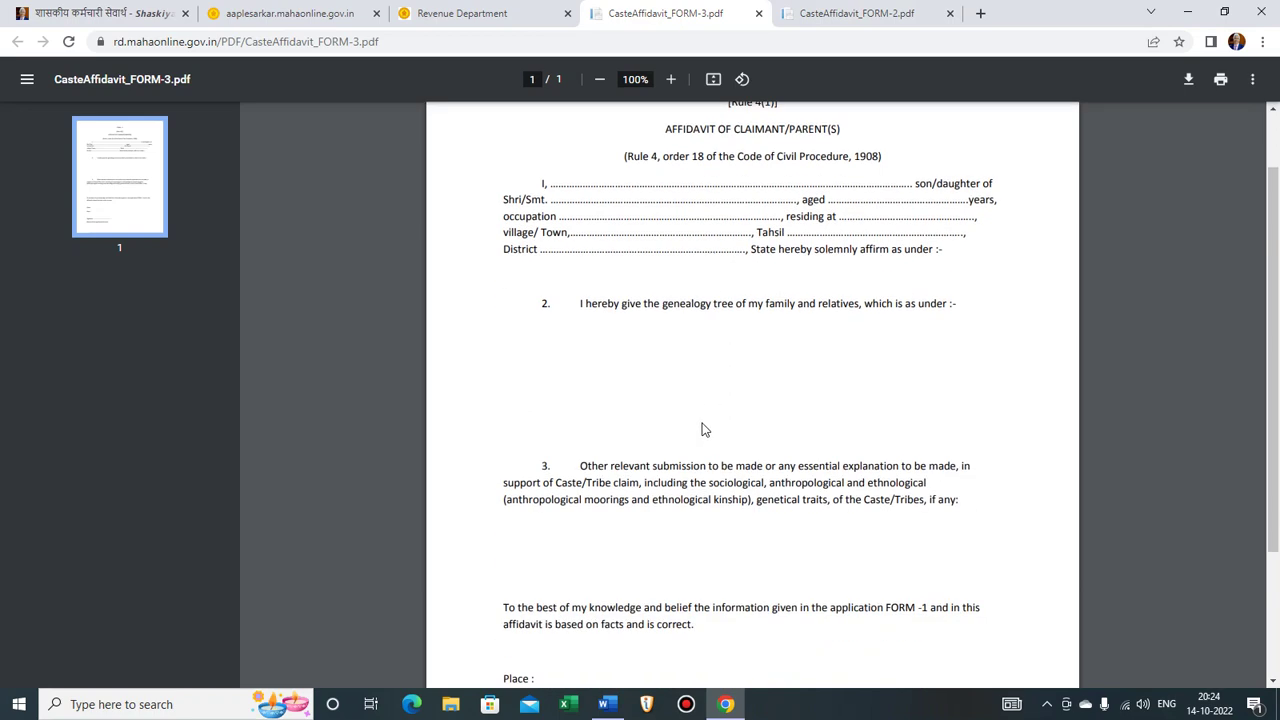
pyautogui.scroll(3, 702, 430)
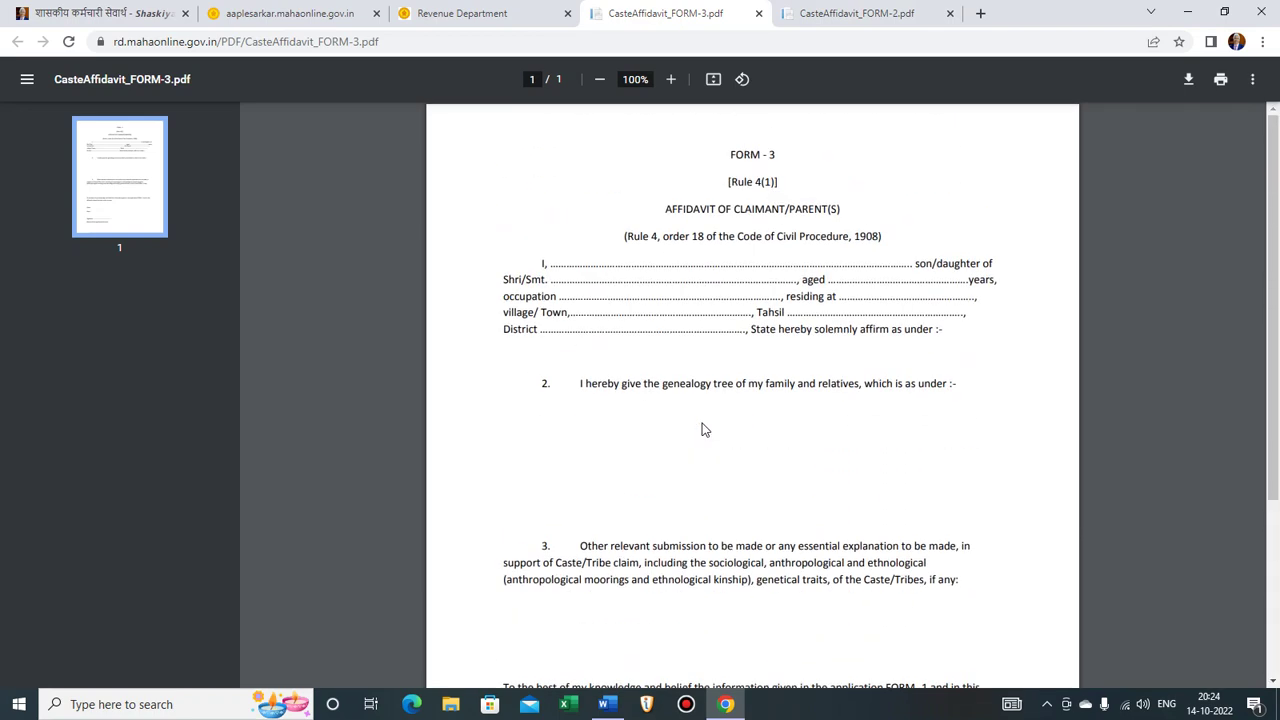
pyautogui.click(855, 16)
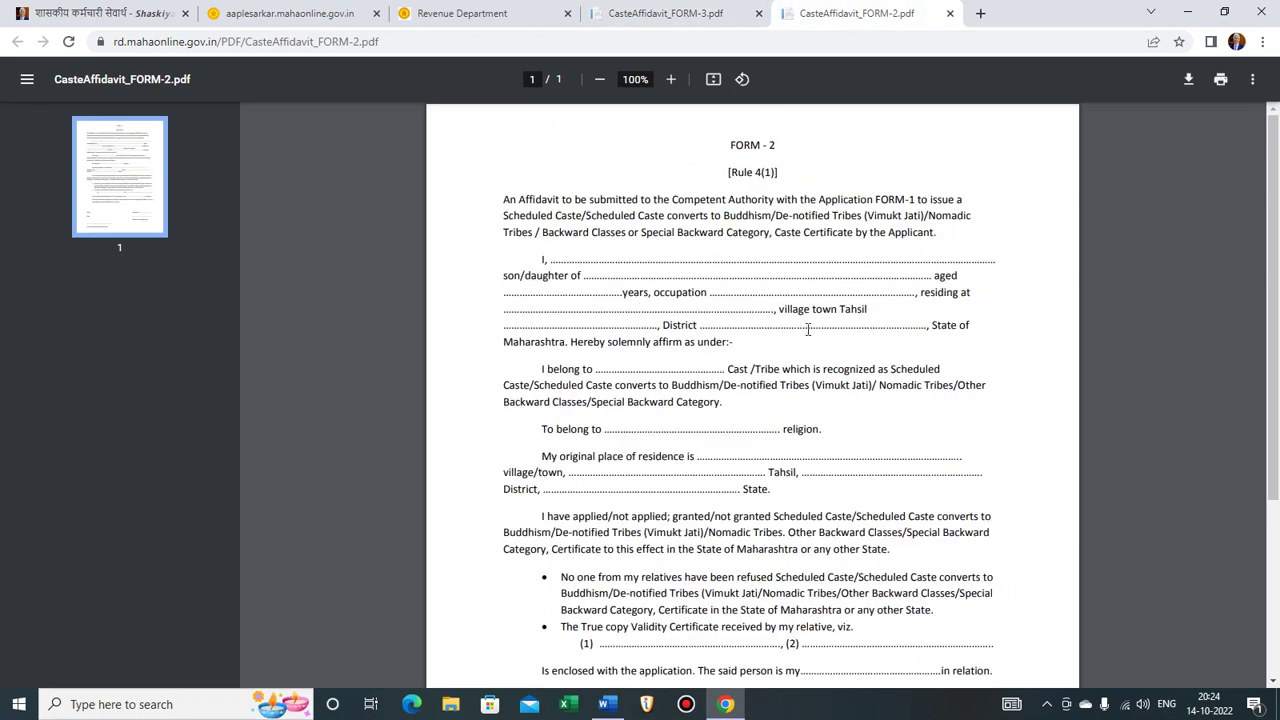
# - Return to the caste certificate application and answer नाही for attaching the Form-2 and Form-3 affidavits
pyautogui.click(680, 16)
pyautogui.click(474, 14)
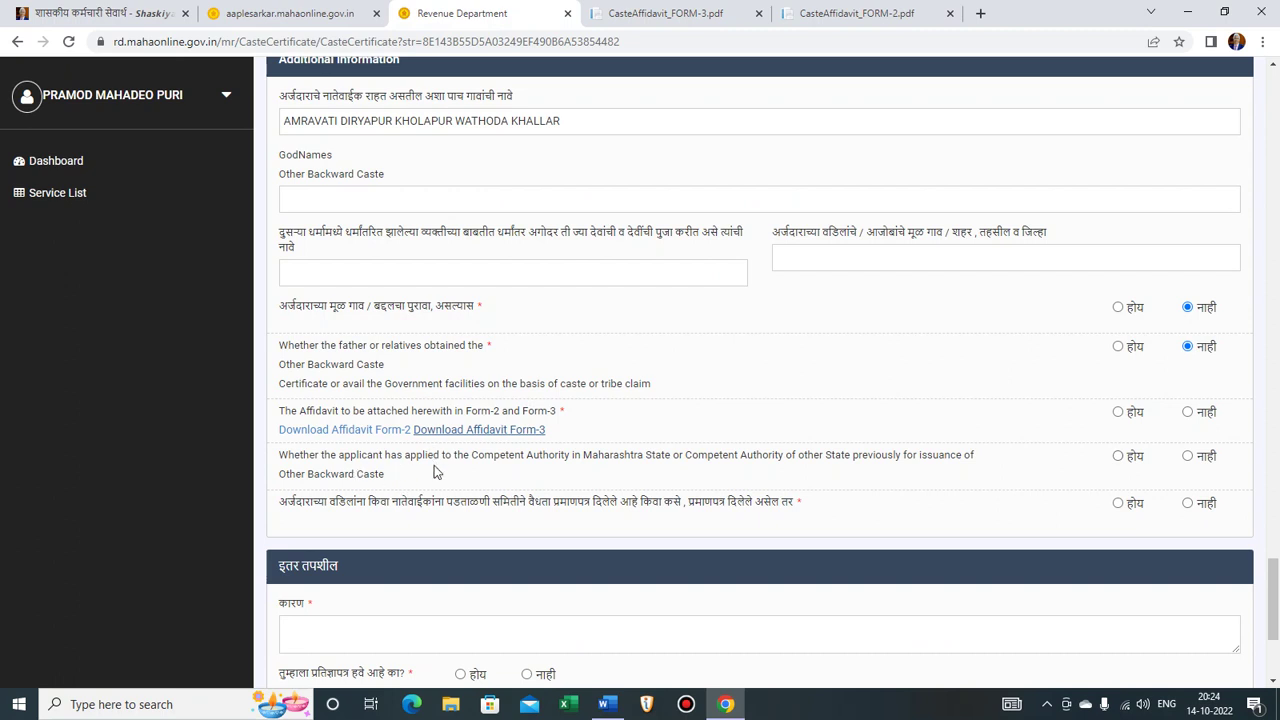
pyautogui.click(1188, 413)
# - Answer होय for a previous application to the Competent Authority, entering FATHER for whom and AMRAVATI for when
pyautogui.scroll(-1, 468, 418)
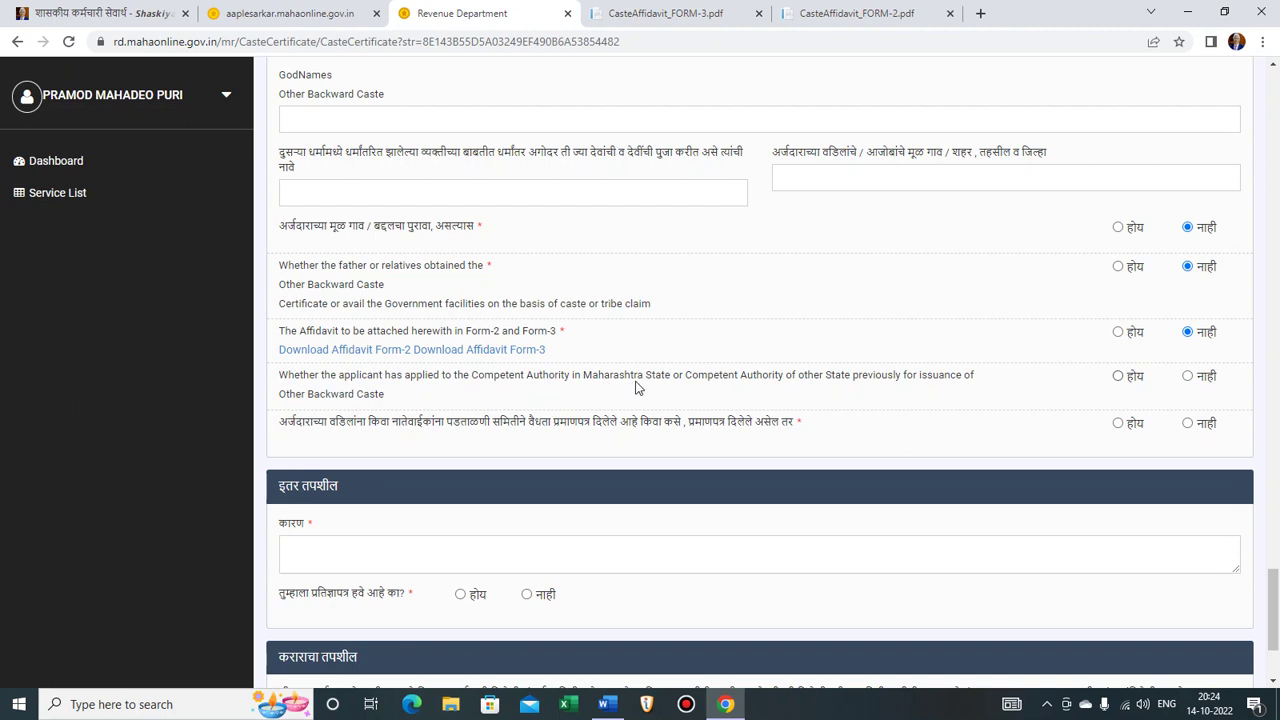
pyautogui.click(1118, 377)
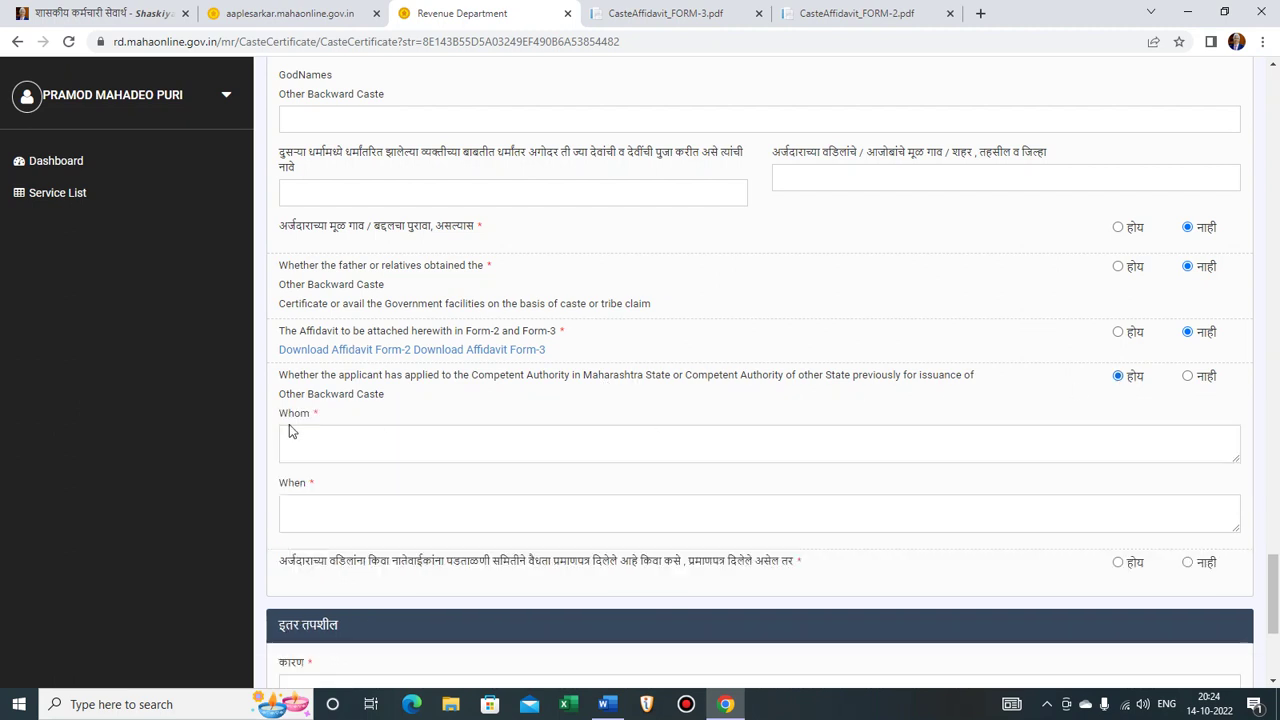
pyautogui.click(318, 440)
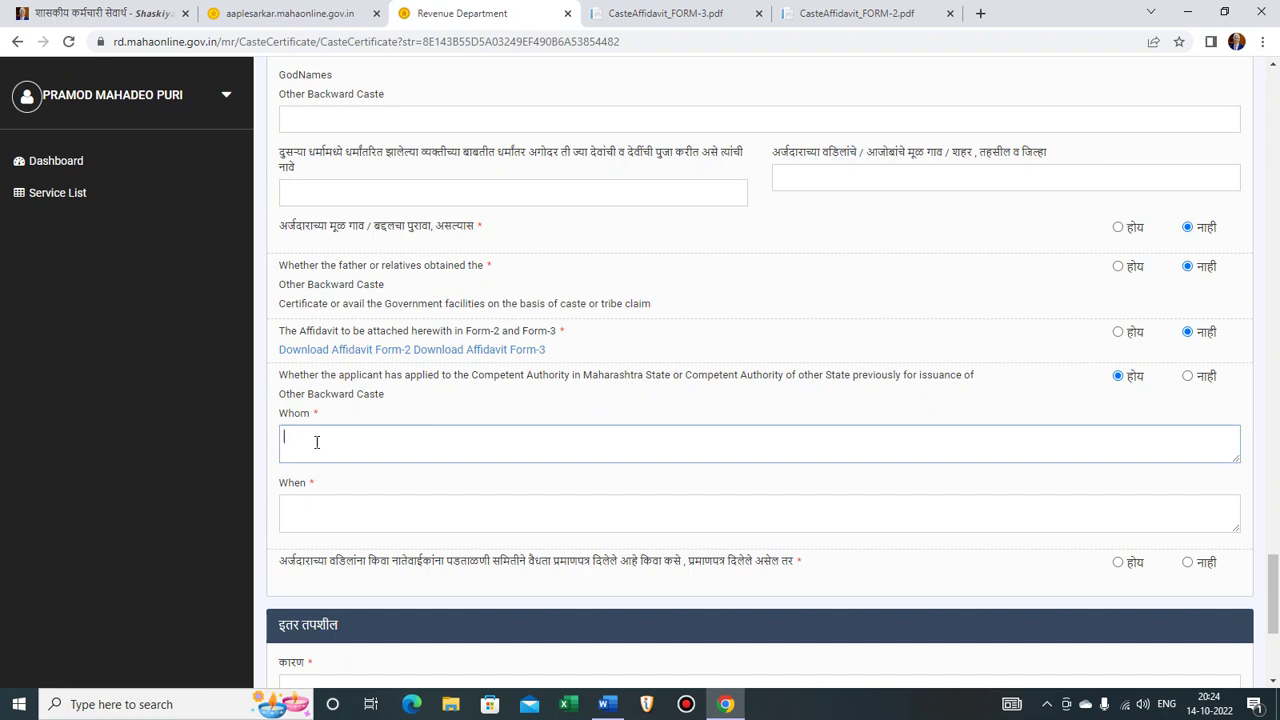
pyautogui.write('FATHER')
pyautogui.click(334, 522)
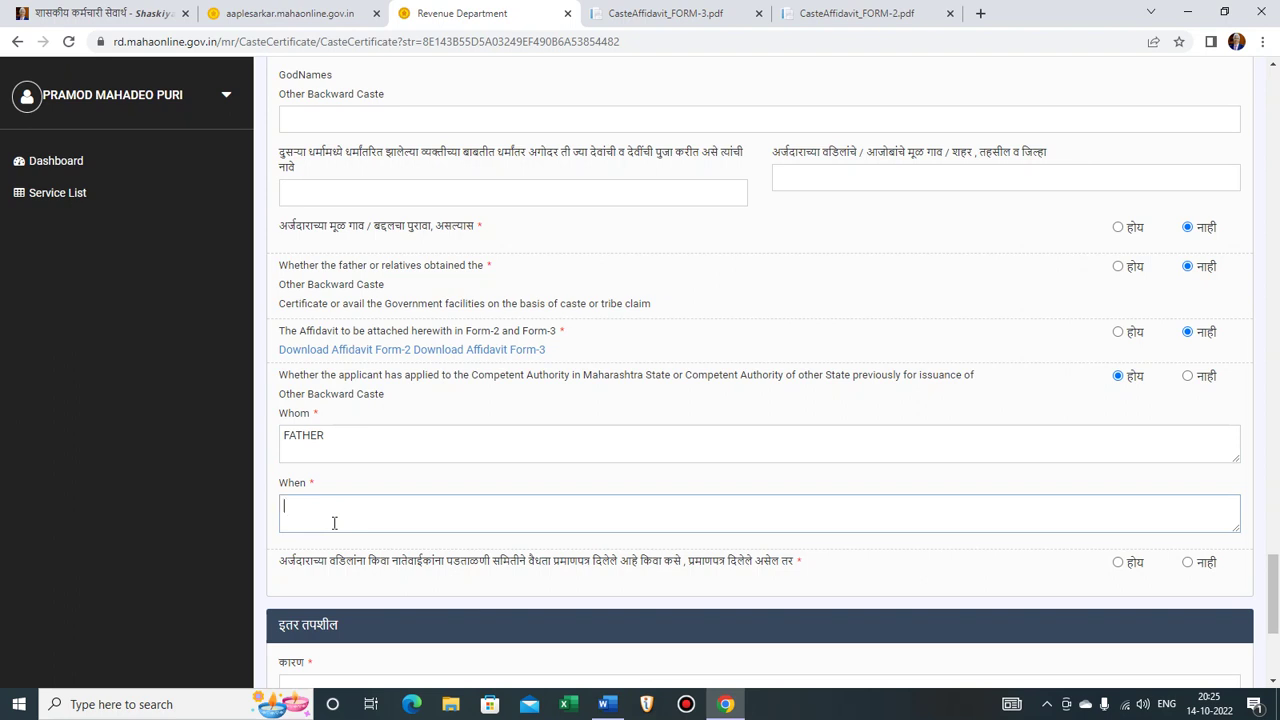
pyautogui.write('AMRAVATI')
# - Answer होय for the father or relatives having a validity certificate, and change the previous-application answer to नाही
pyautogui.scroll(-2, 380, 390)
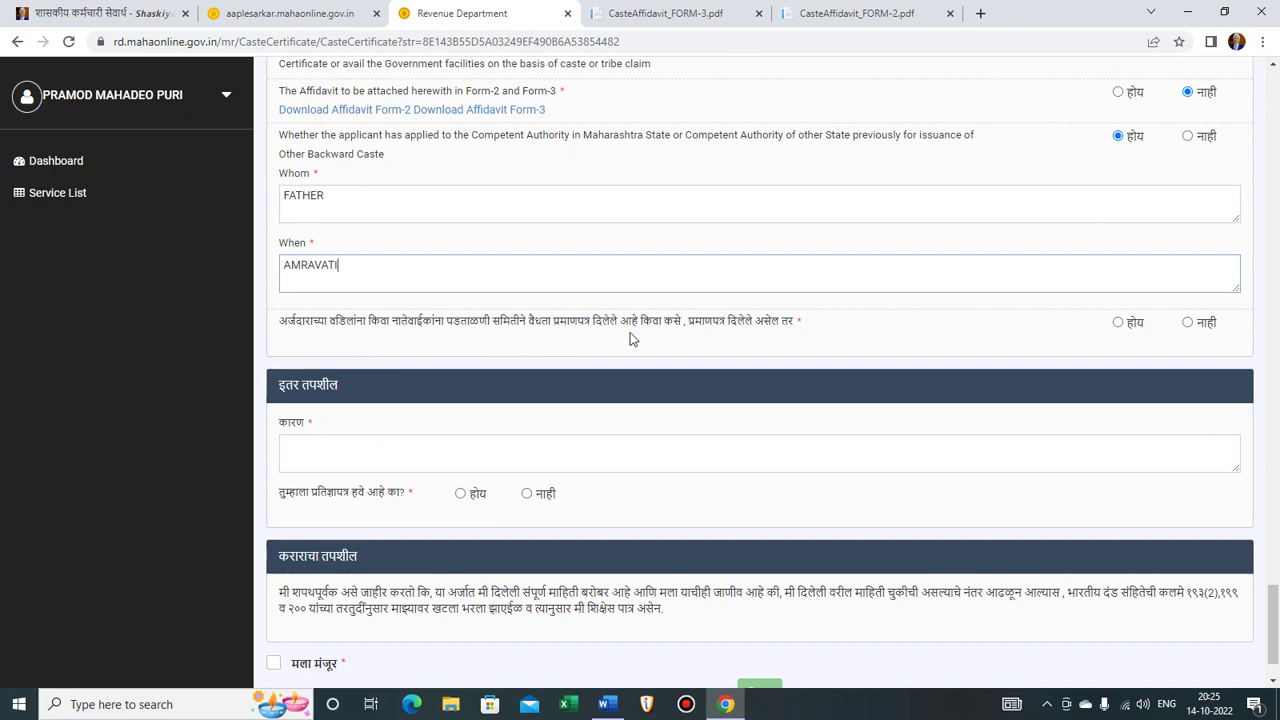
pyautogui.click(1120, 325)
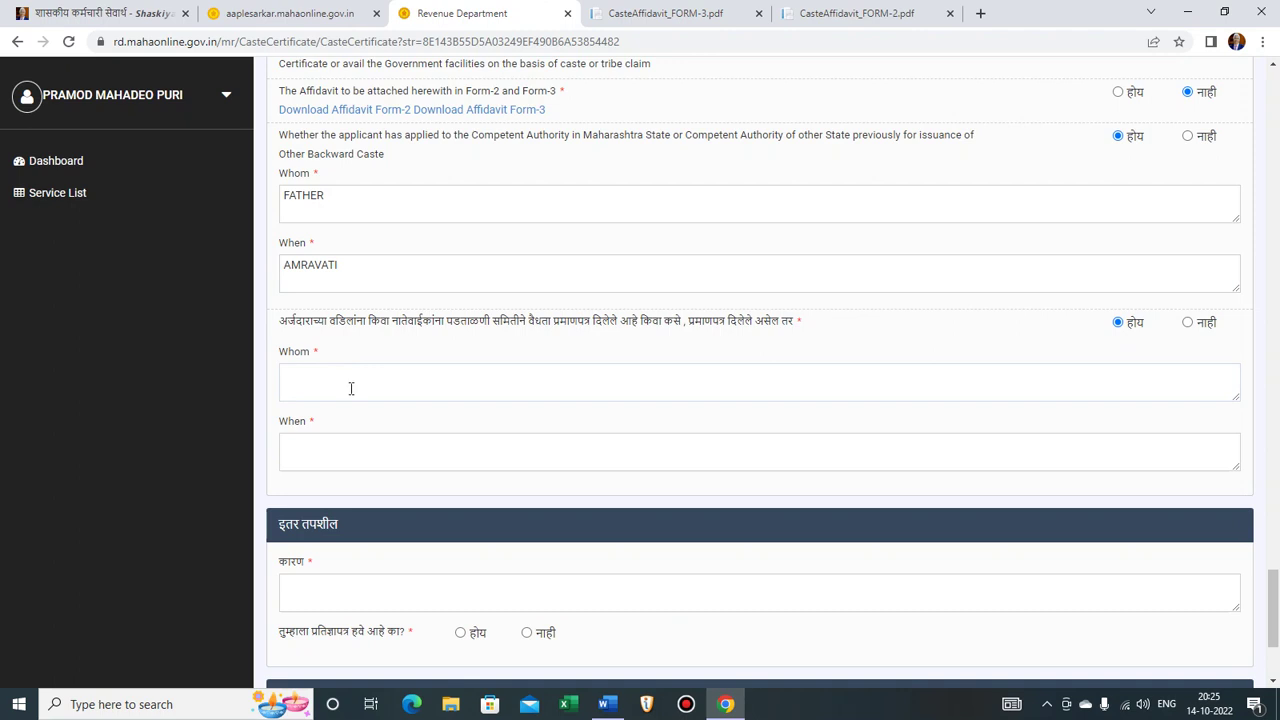
pyautogui.scroll(1, 360, 330)
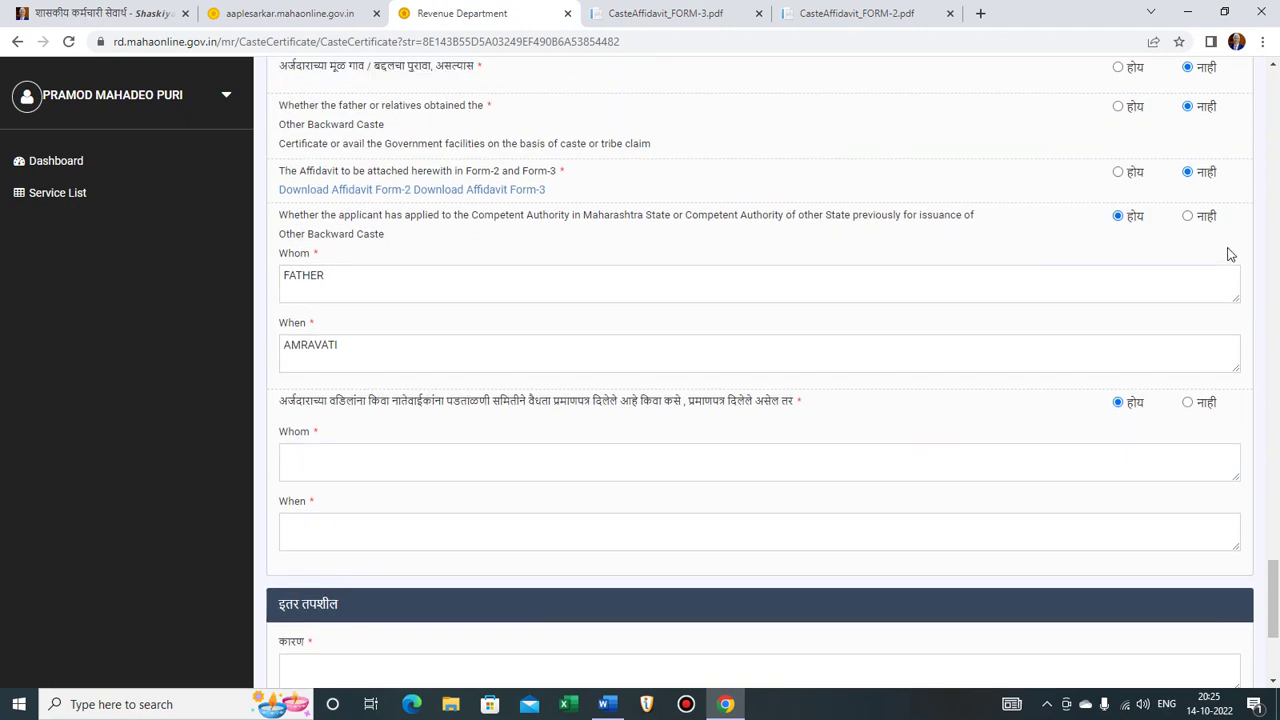
pyautogui.click(1188, 216)
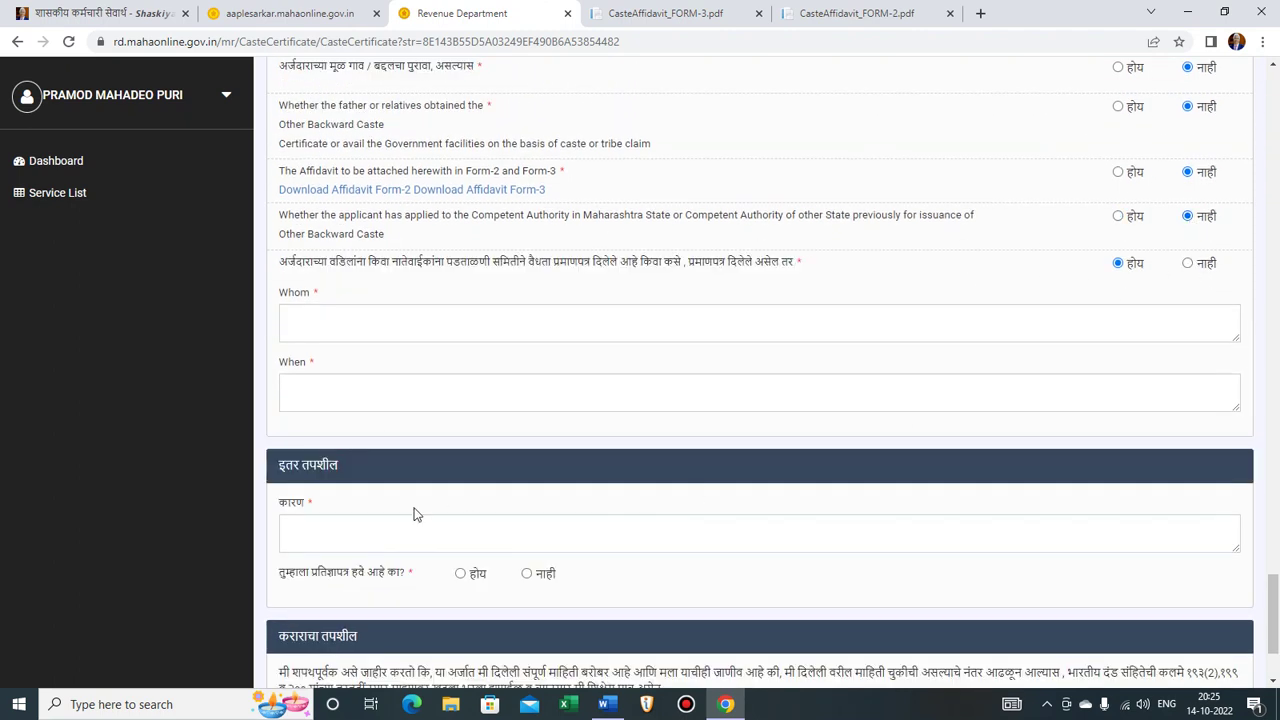
# - Describe the relative's validity certificate with FATHER for whom and AMRAVATI for when
pyautogui.click(322, 317)
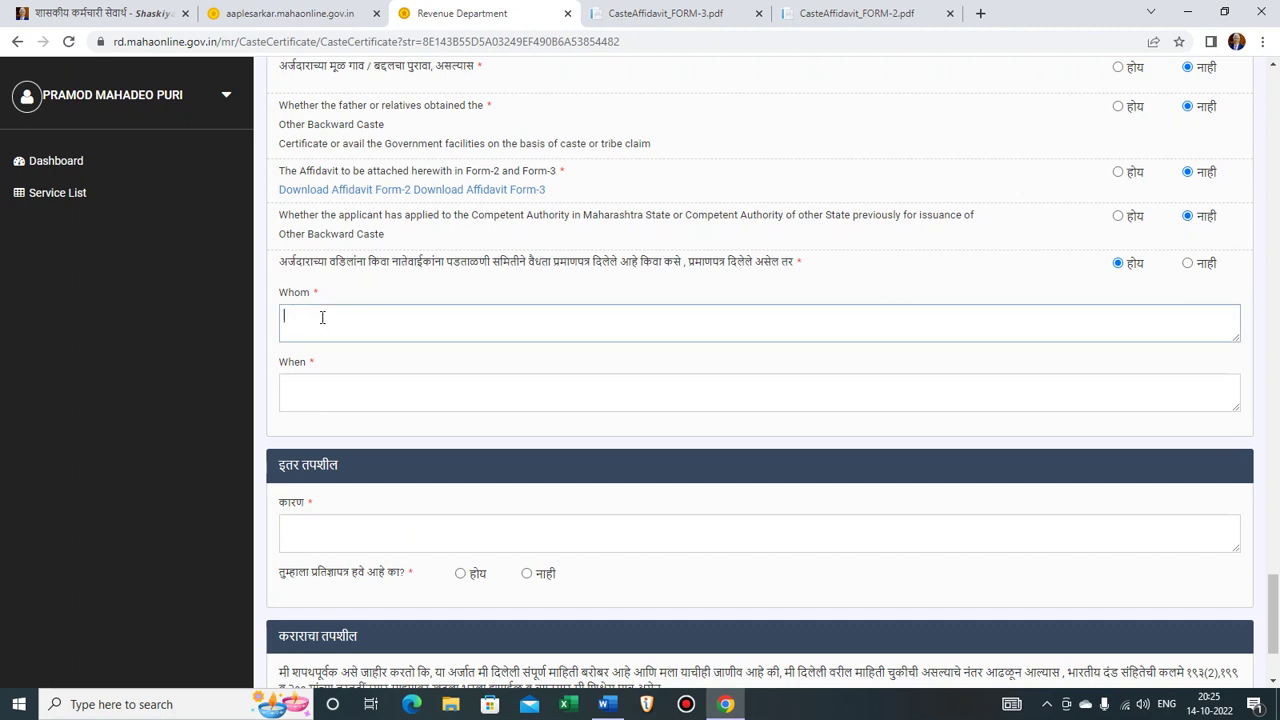
pyautogui.write('FATHER')
pyautogui.click(314, 390)
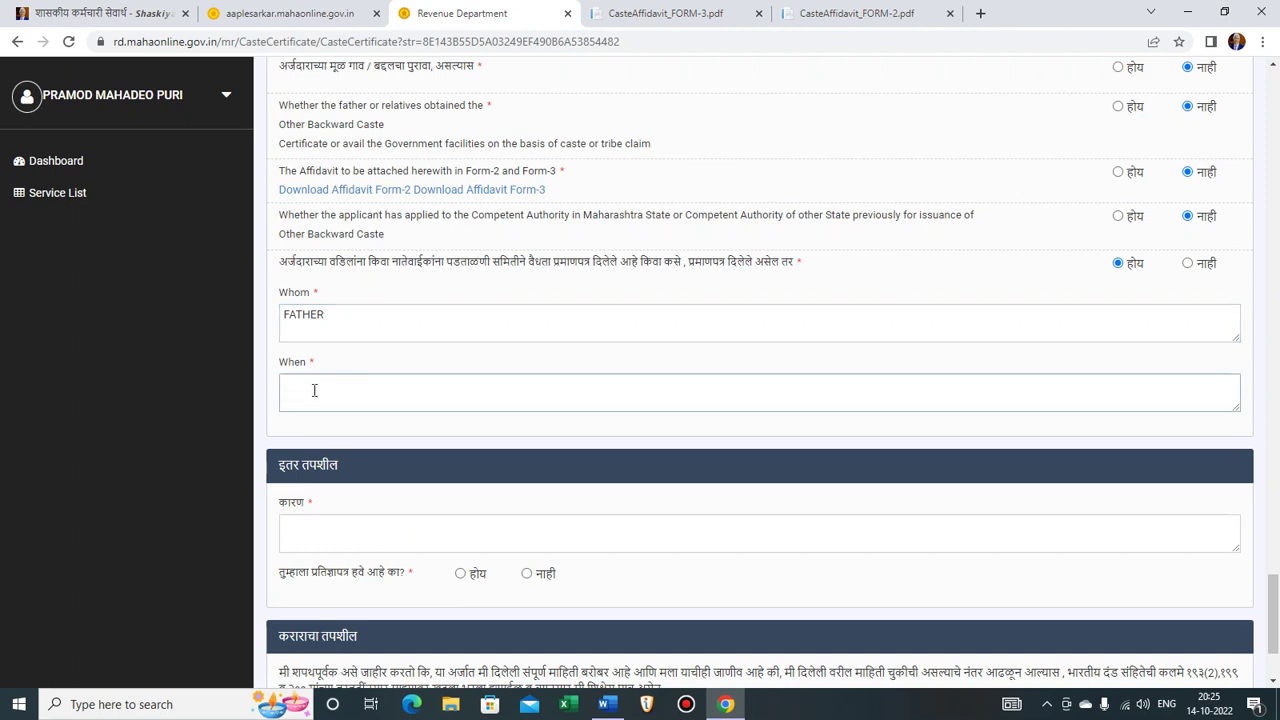
pyautogui.write('AMRAVATI')
# - Enter EDUCATION as the reason for the application and answer नाही for needing an affidavit
pyautogui.scroll(-2, 320, 410)
pyautogui.click(328, 370)
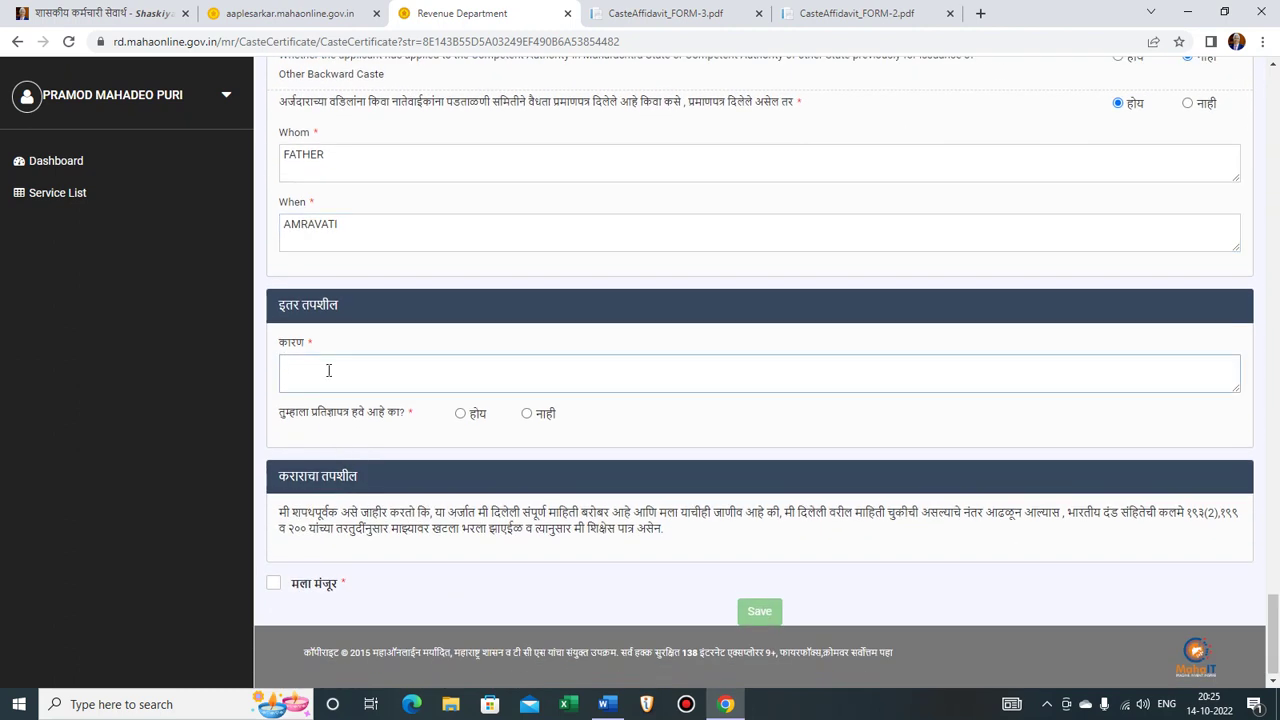
pyautogui.write('EDUCATION')
pyautogui.click(527, 417)
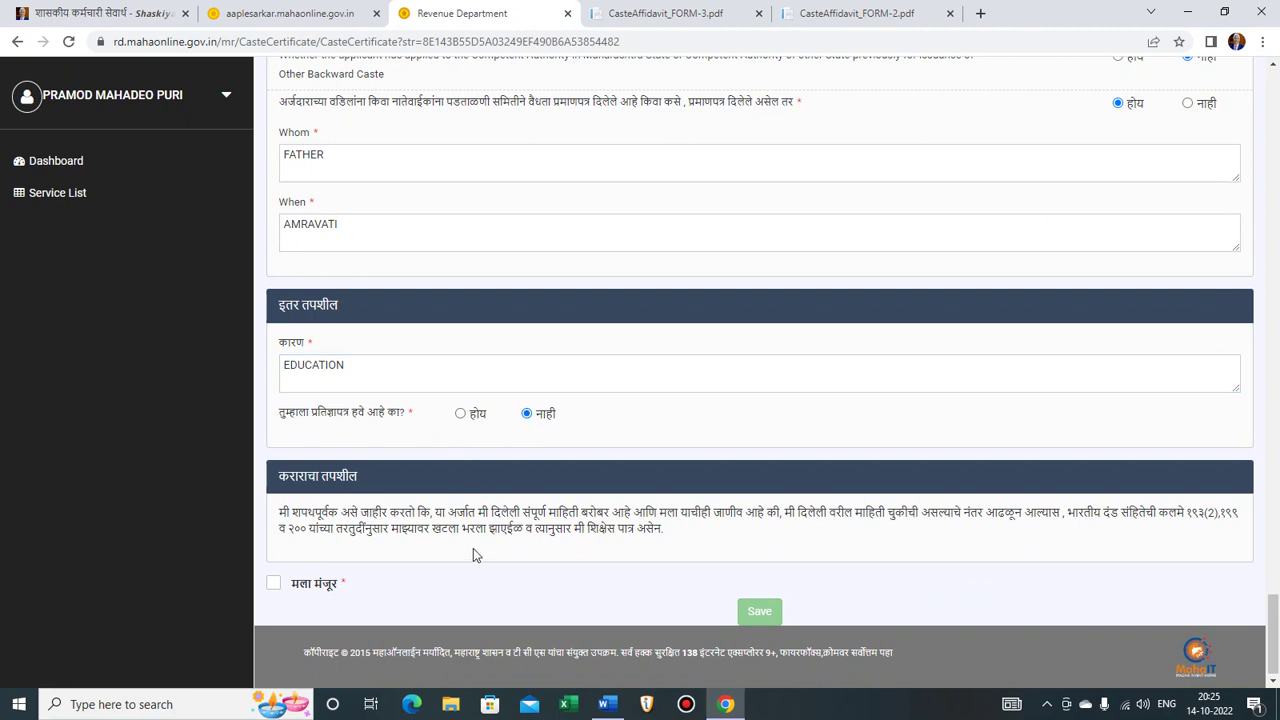
# - Accept the declaration, try to save the application, and dismiss the list of missing information after reading it
pyautogui.click(276, 584)
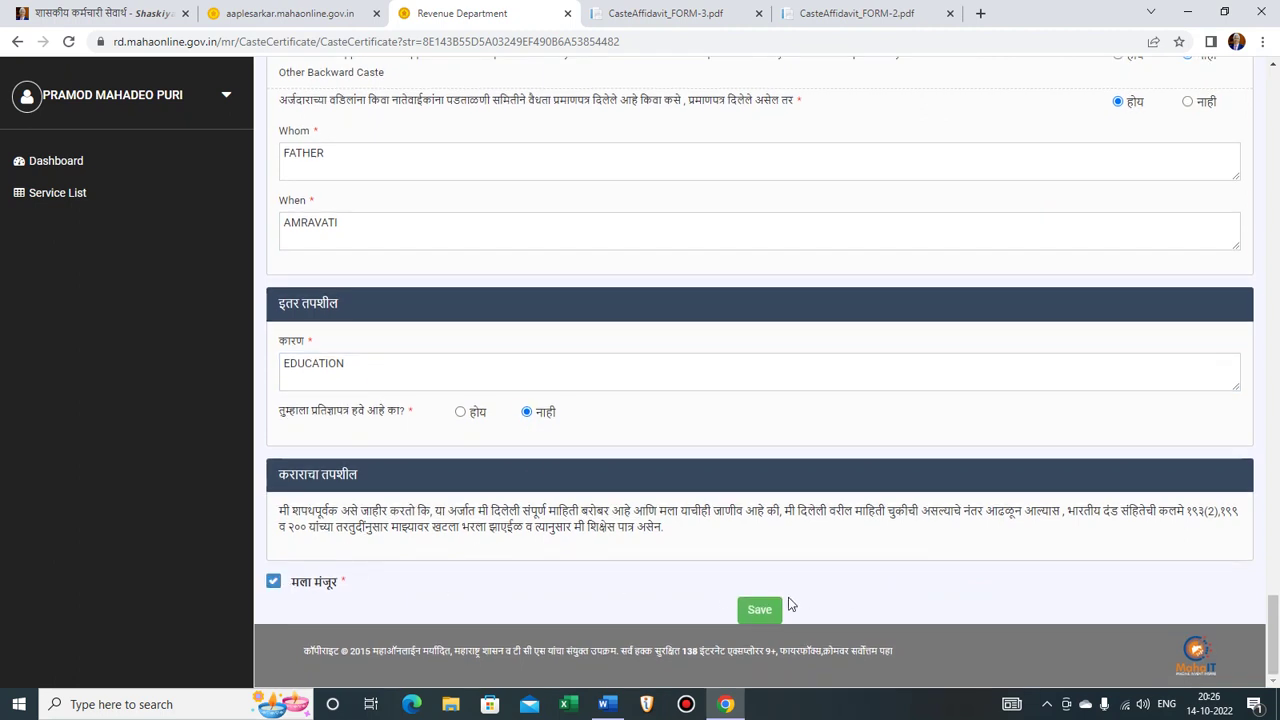
pyautogui.click(760, 611)
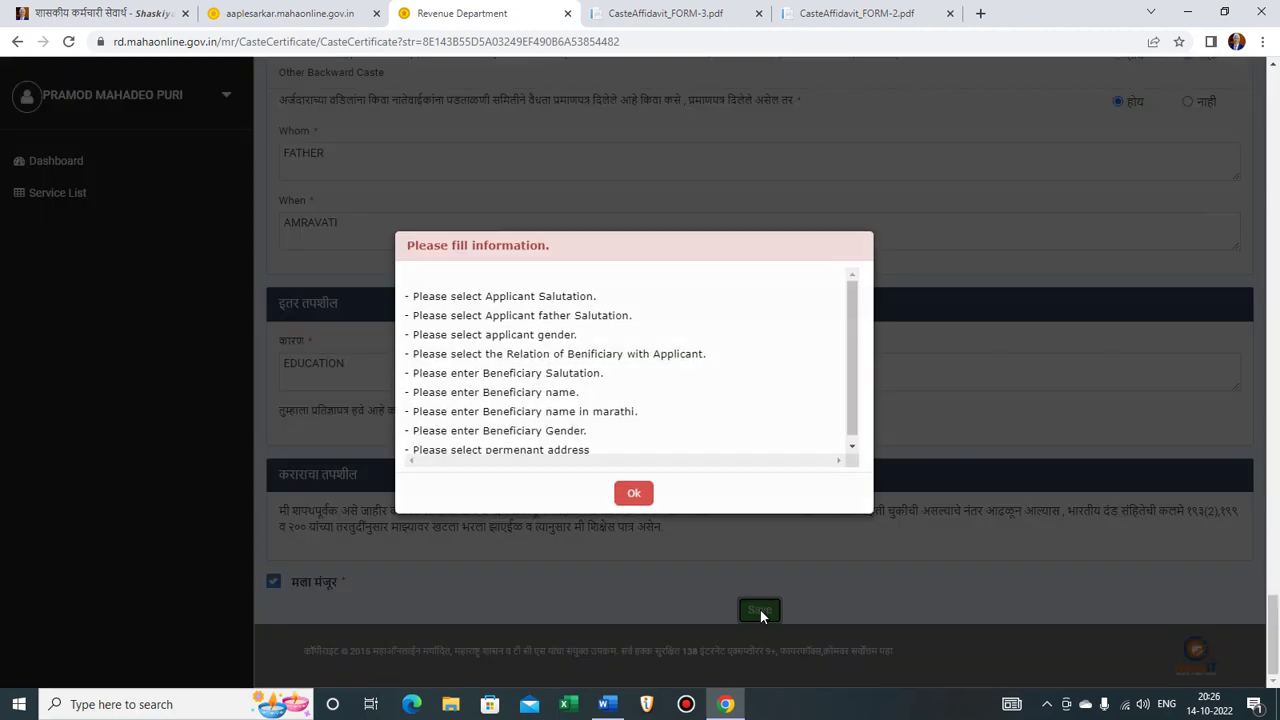
pyautogui.scroll(-1, 513, 370)
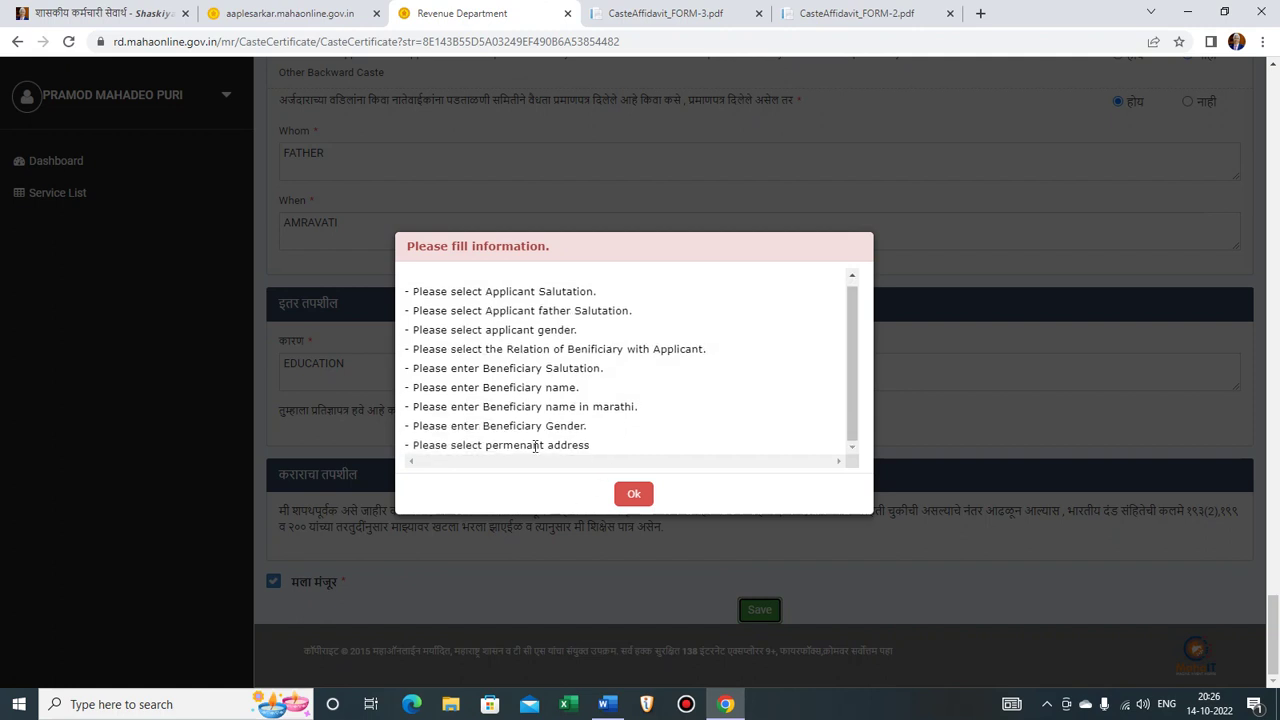
pyautogui.click(634, 495)
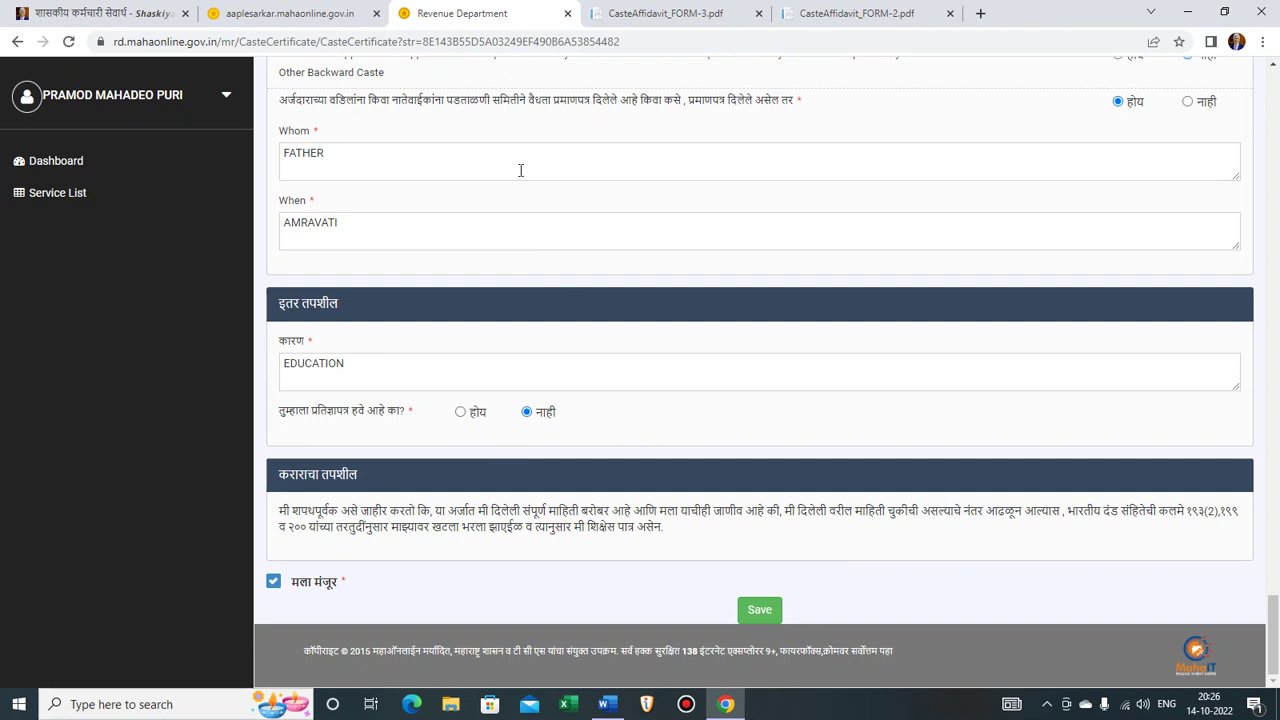
# - Close the Form-3 and Form-2 affidavit PDFs
pyautogui.click(660, 16)
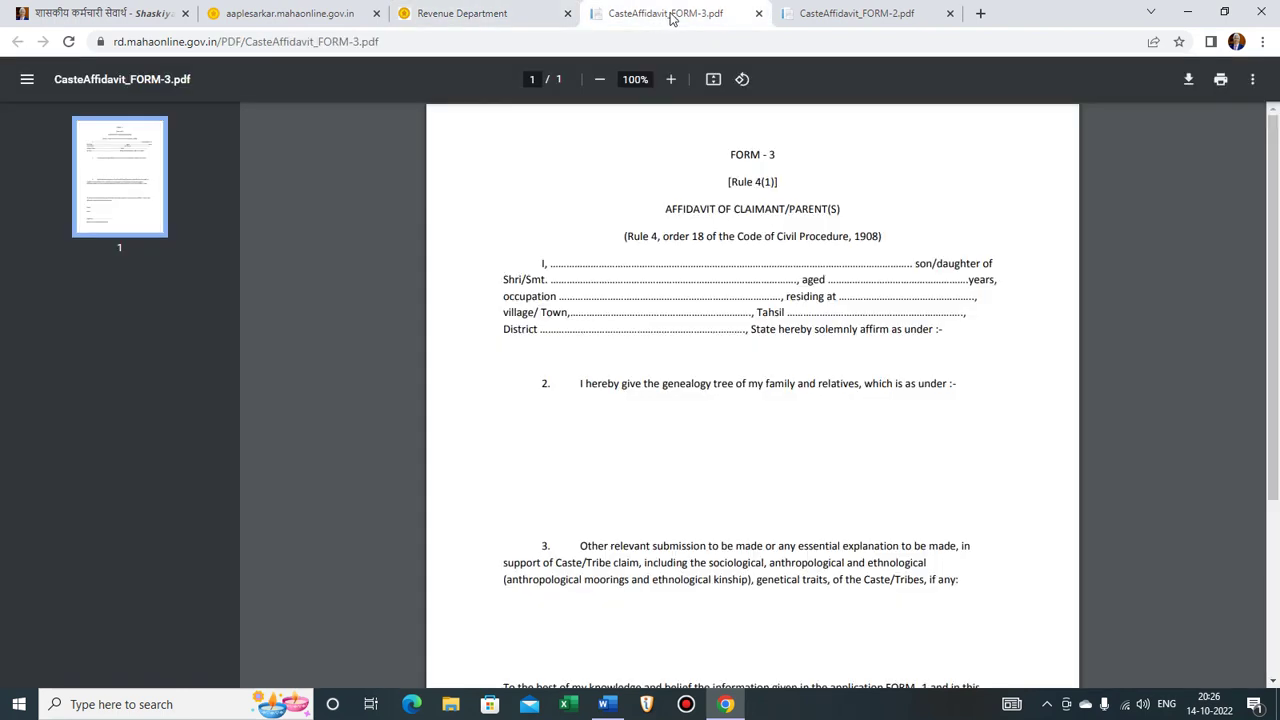
pyautogui.click(758, 16)
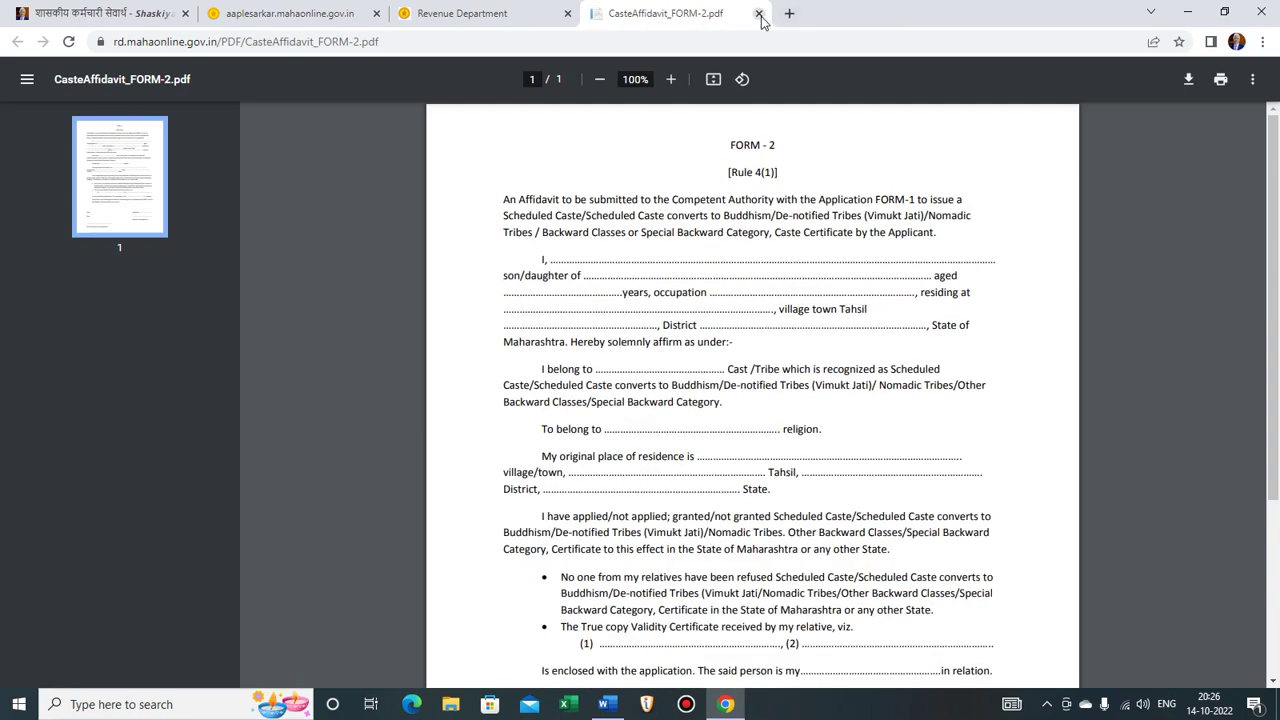
pyautogui.click(759, 16)
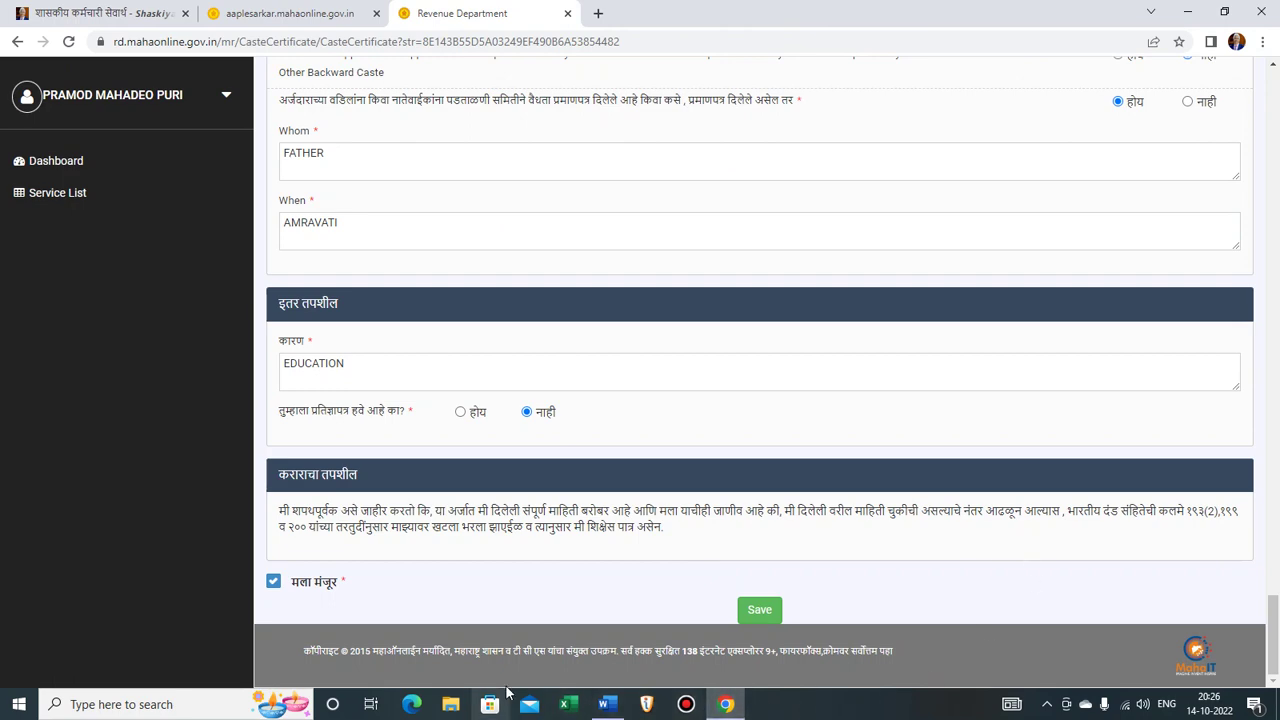
# - Minimize the browser and play the bandicam screen recording stored on the desktop
pyautogui.click(1188, 14)
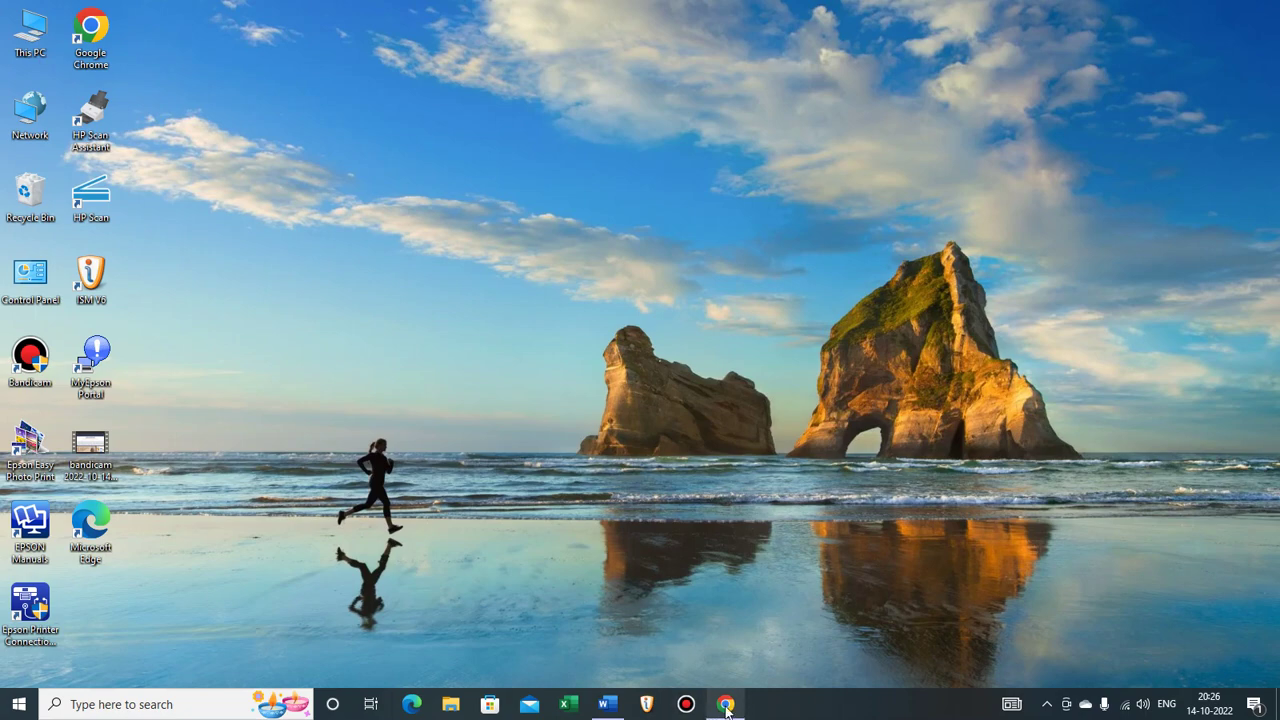
pyautogui.moveTo(726, 706)
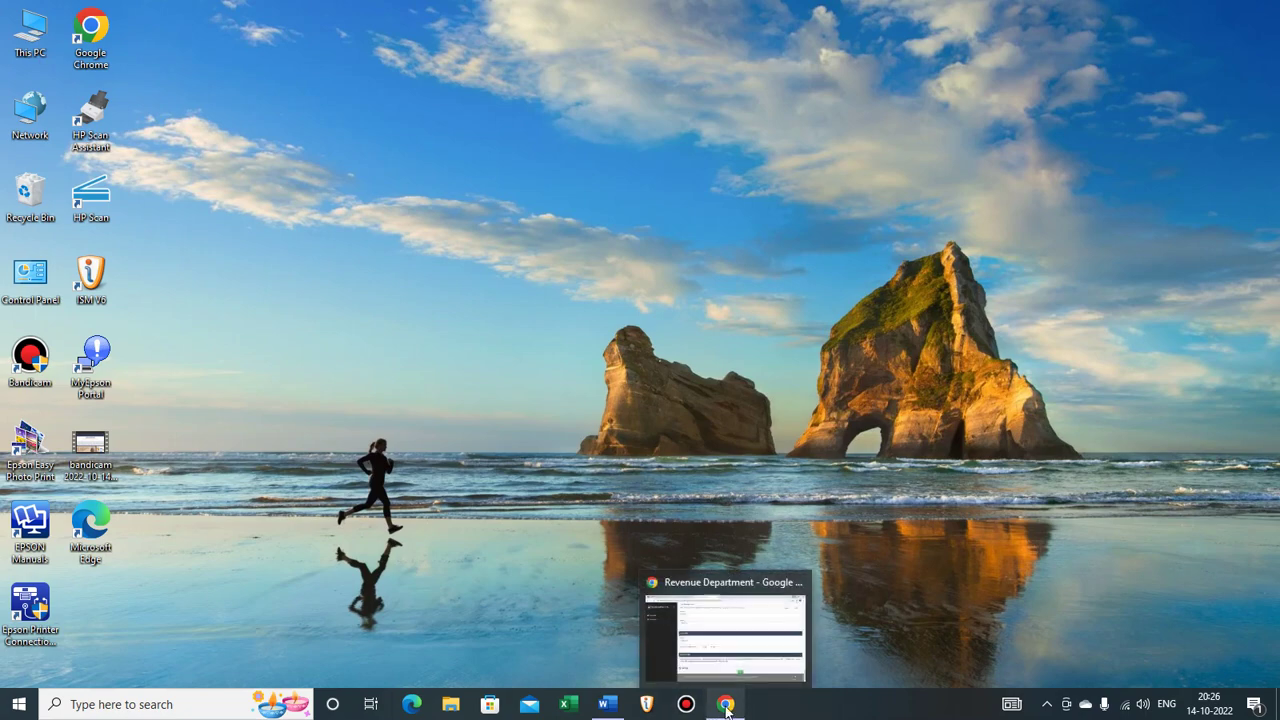
pyautogui.click(756, 649)
pyautogui.click(756, 649)
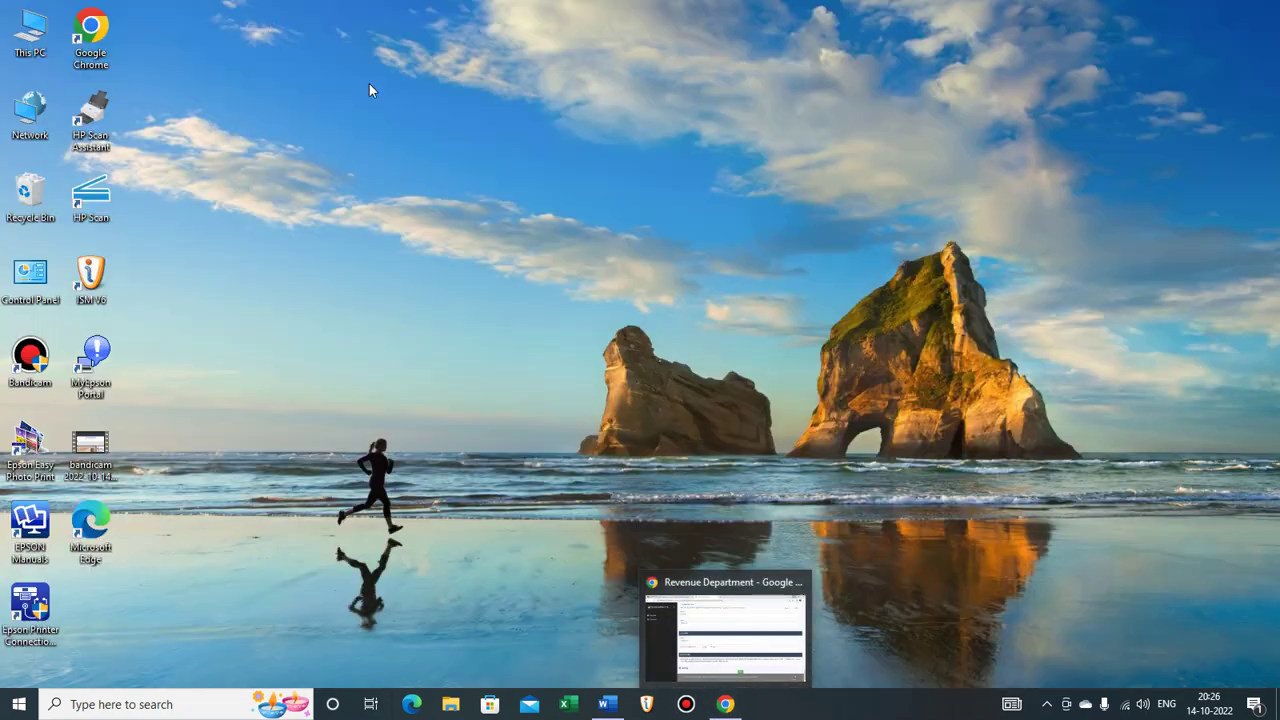
pyautogui.doubleClick(101, 451)
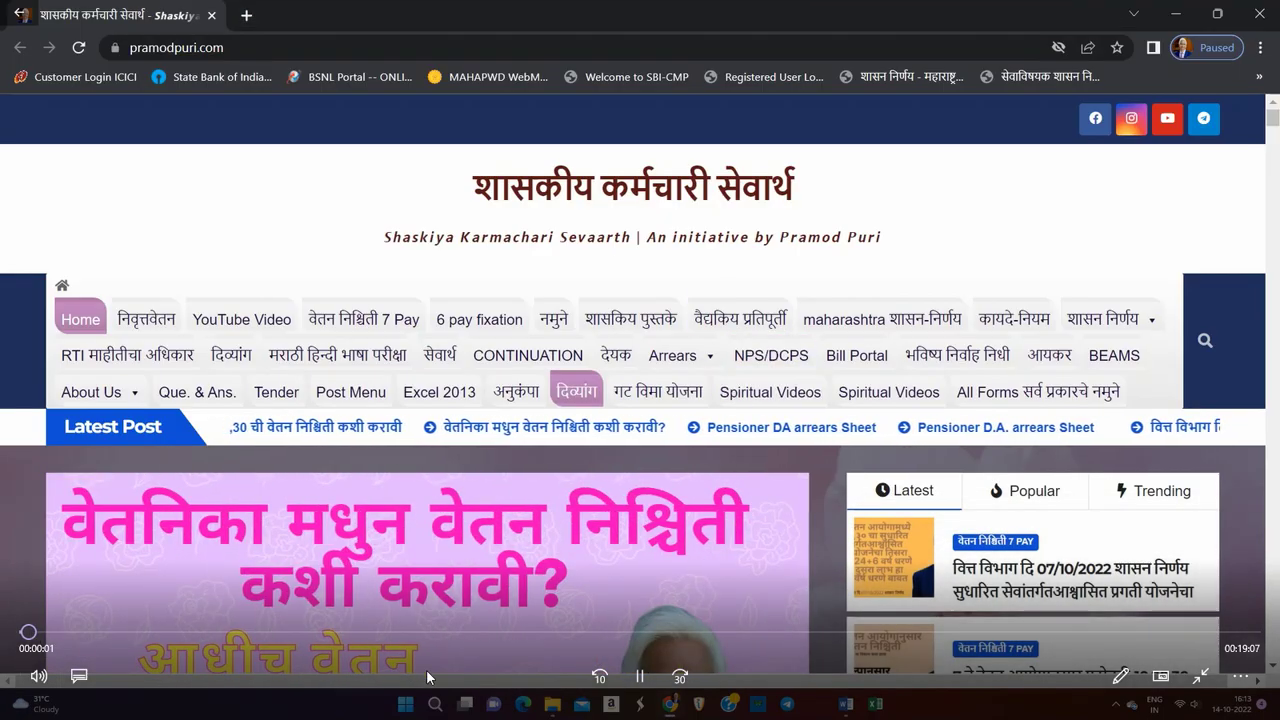
# - Skim the recording for the part where the beneficiary's own documents are chosen and attached to the application
pyautogui.click(485, 632)
pyautogui.moveTo(686, 632); pyautogui.dragTo(531, 640)
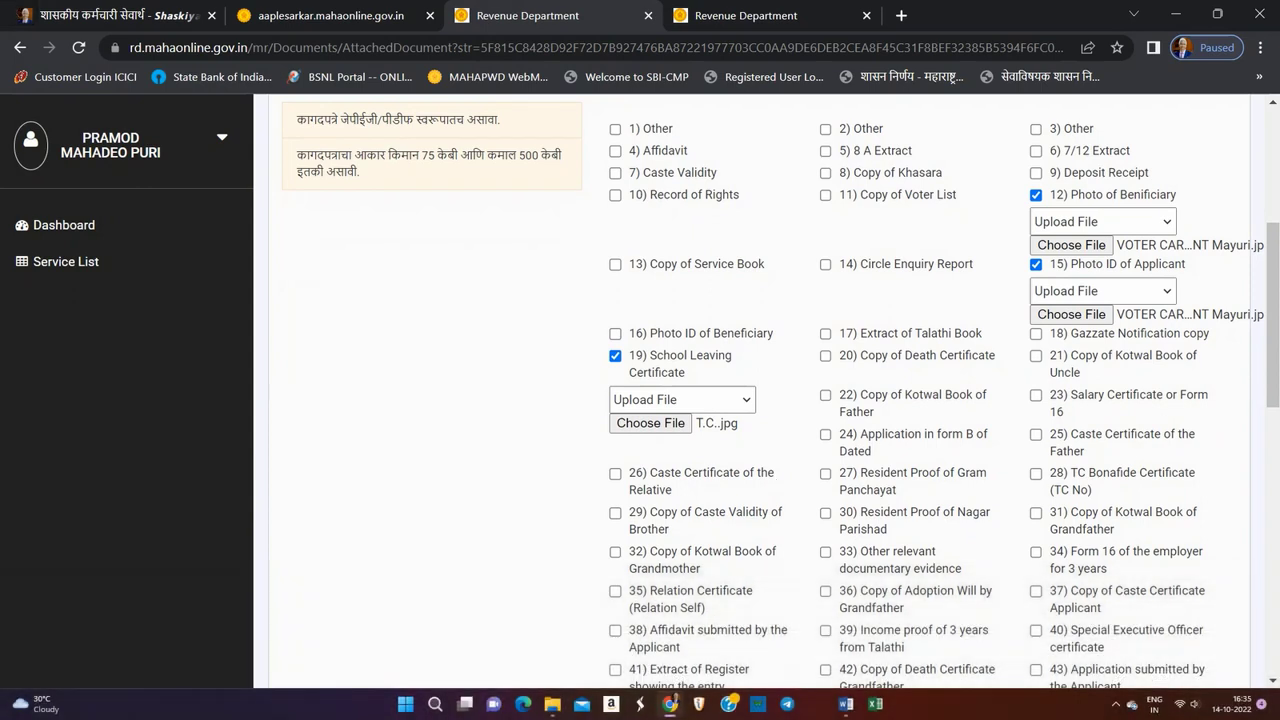
pyautogui.moveTo(757, 446)
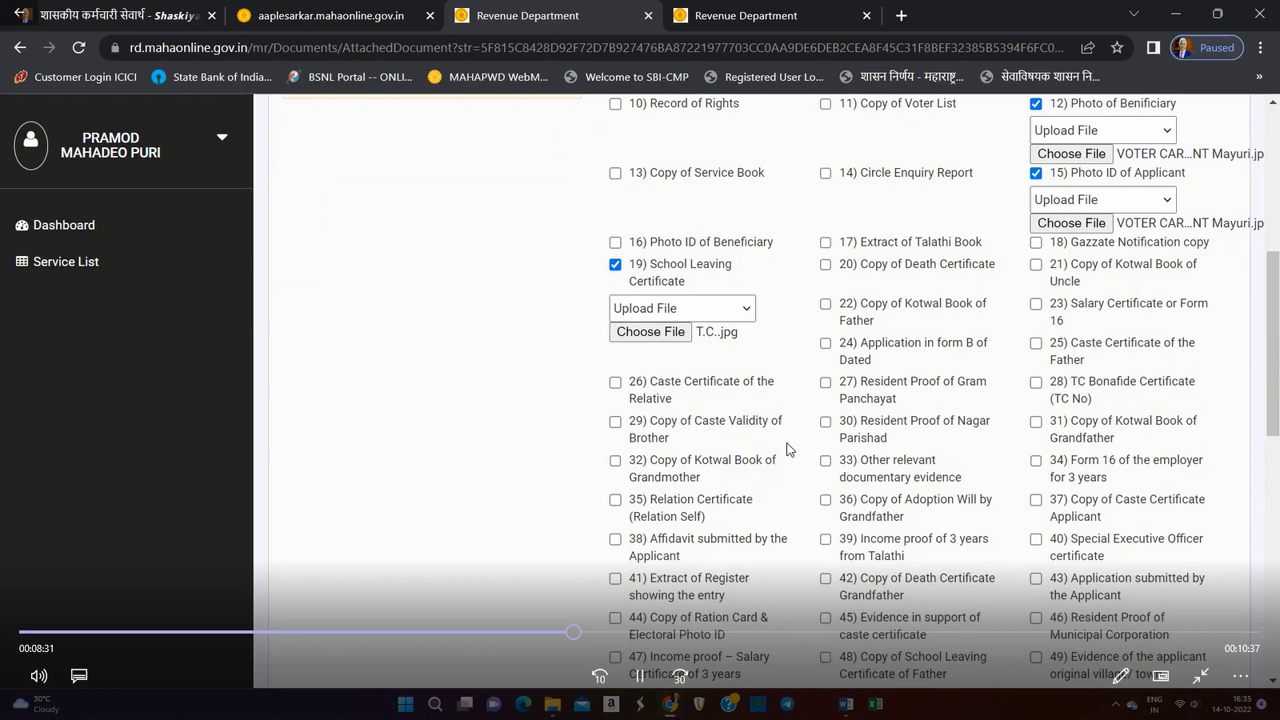
pyautogui.moveTo(579, 628); pyautogui.dragTo(415, 580)
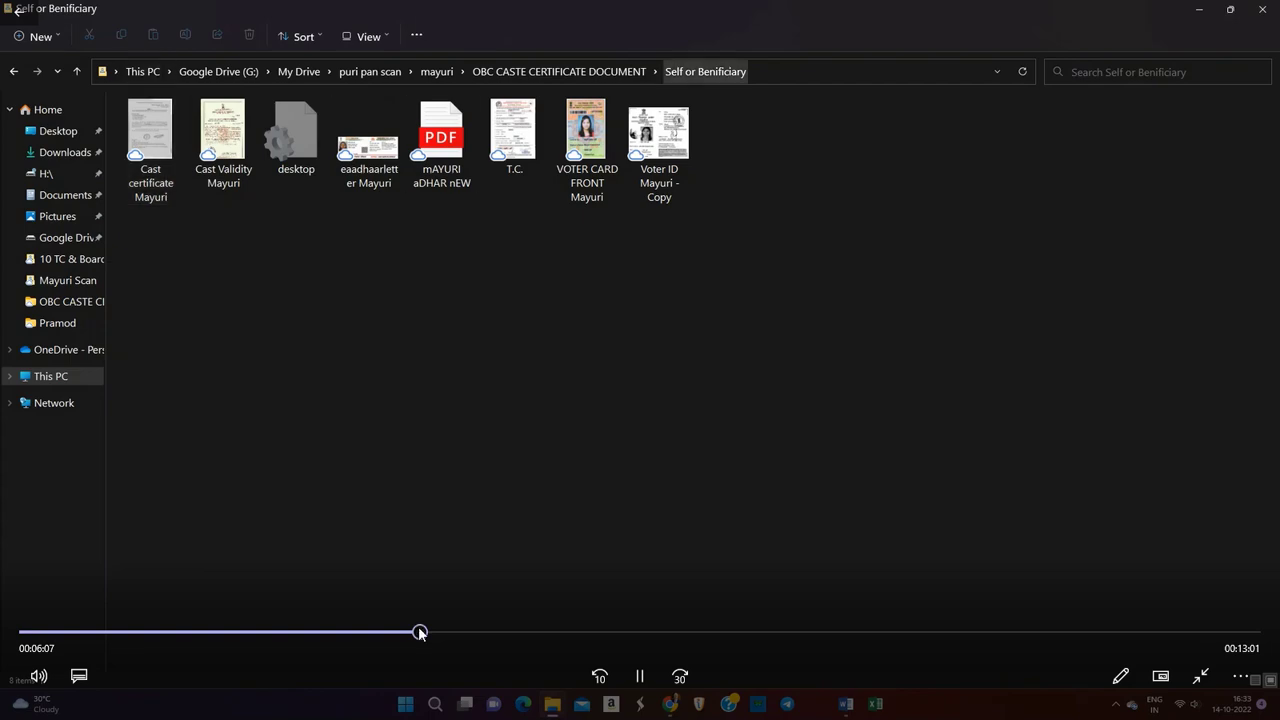
# - Skim the recording for how the father's caste, school leaving and income certificates are attached
pyautogui.click(599, 633)
pyautogui.moveTo(601, 647); pyautogui.dragTo(871, 667)
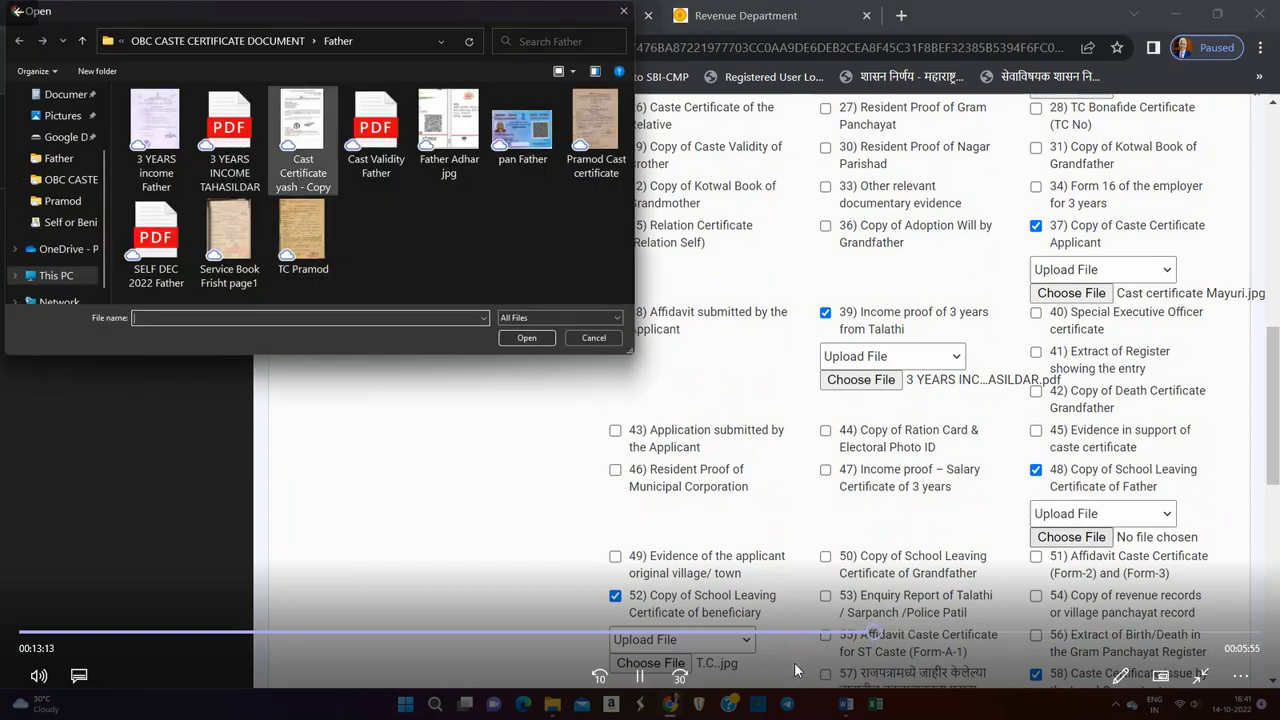
pyautogui.moveTo(873, 635); pyautogui.dragTo(748, 618)
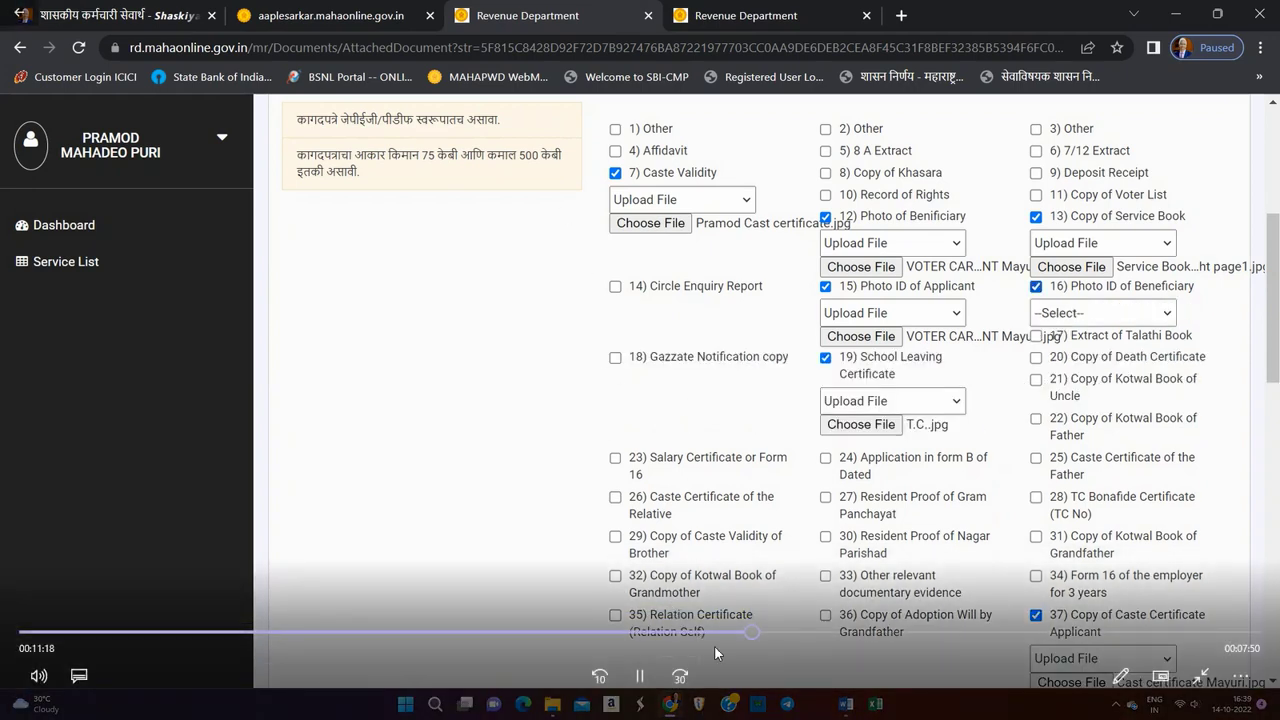
pyautogui.click(782, 631)
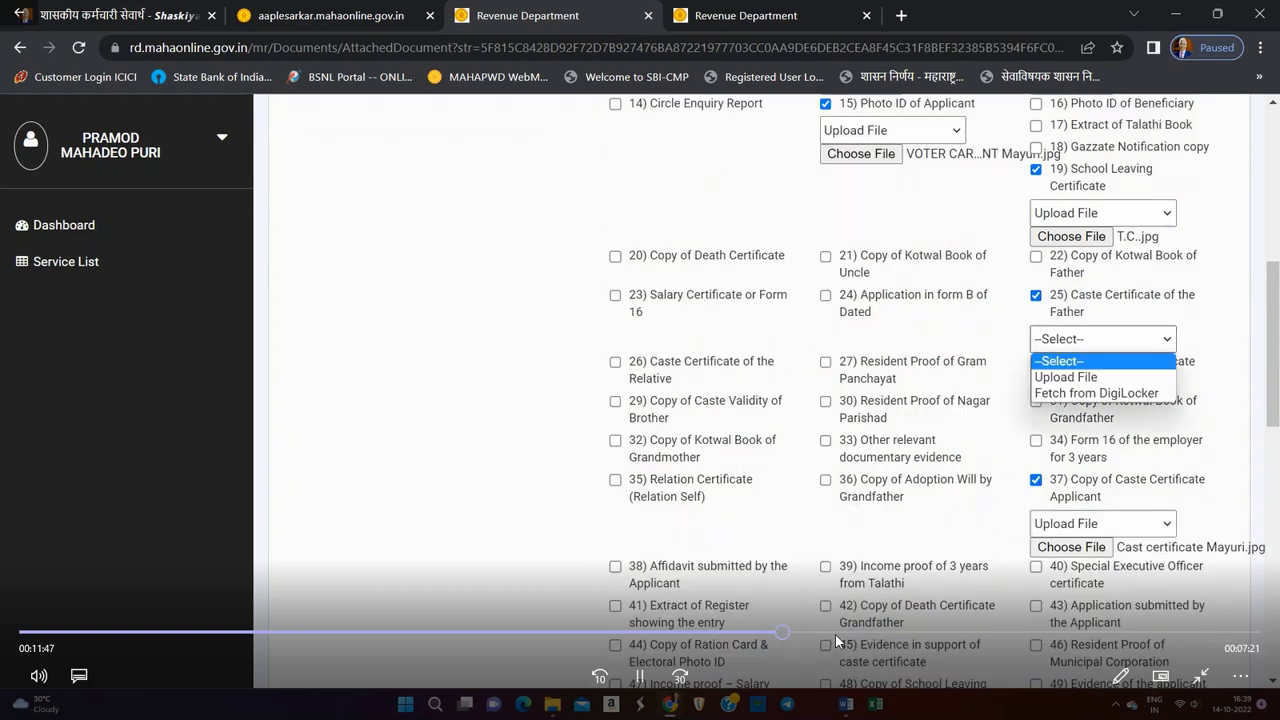
pyautogui.moveTo(838, 633); pyautogui.dragTo(919, 636)
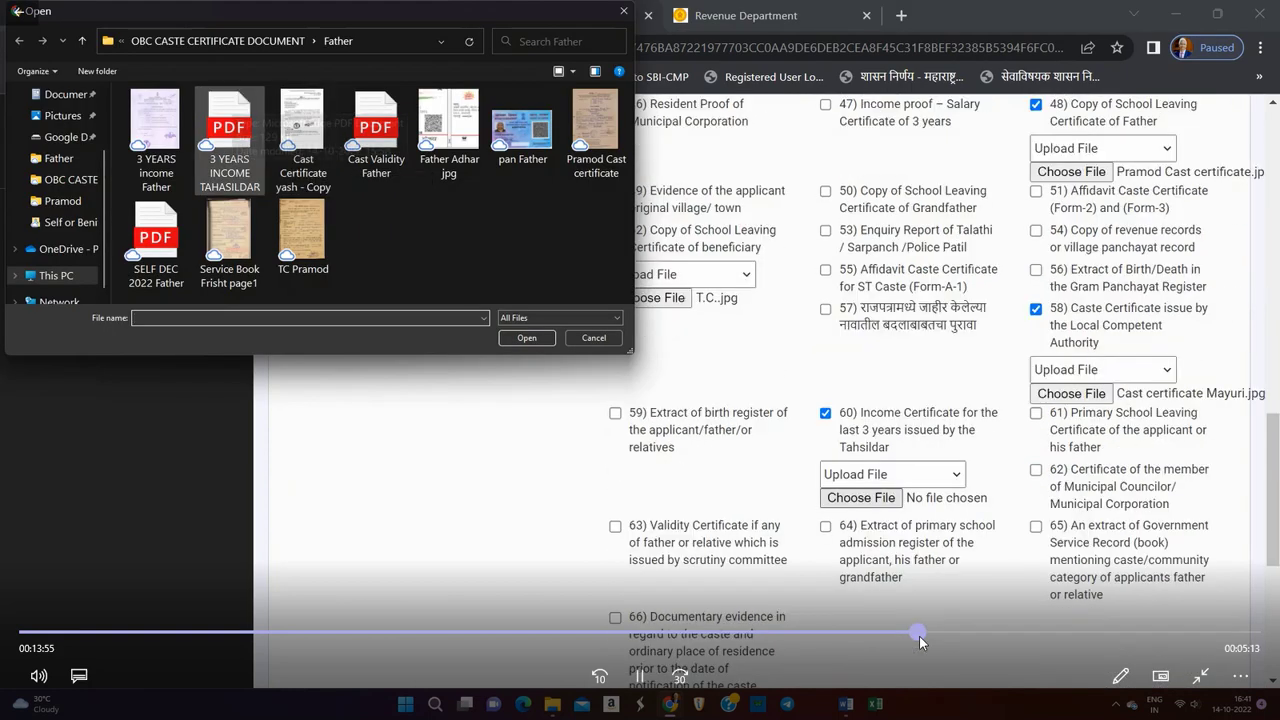
# - Skip ahead in the recording to review the affidavit upload, the online payment options and the application status dashboard
pyautogui.click(998, 634)
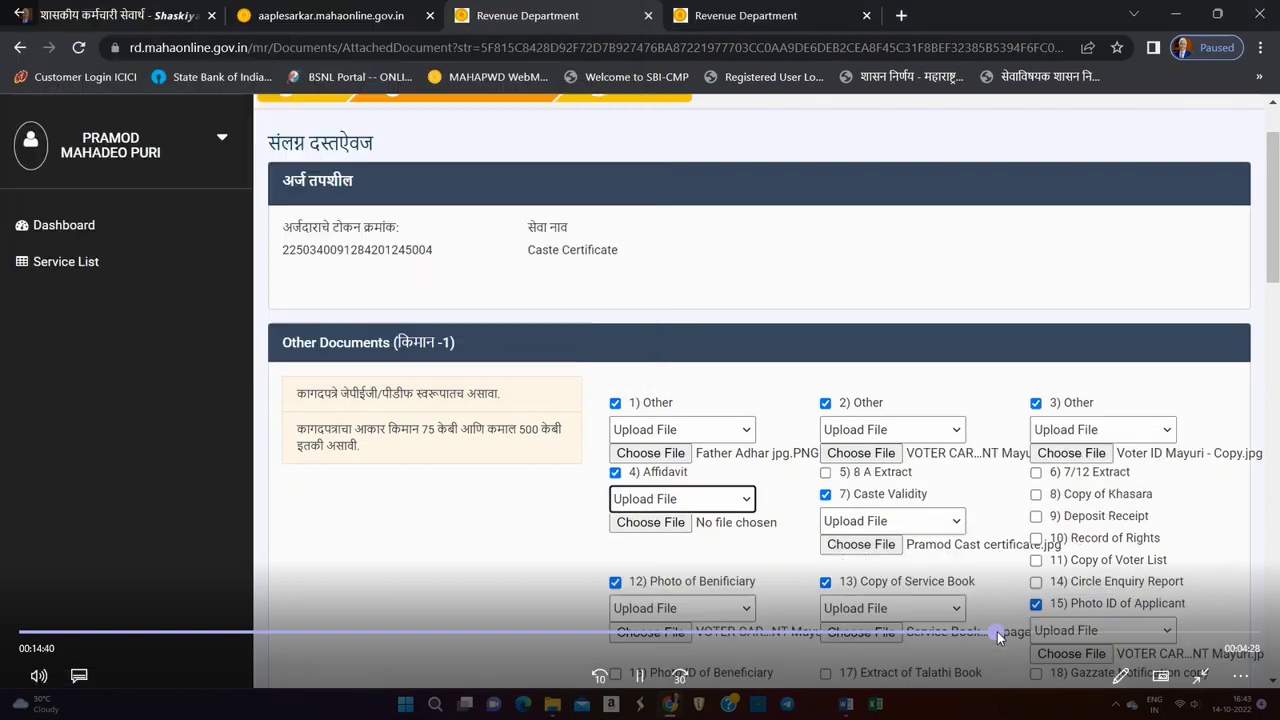
pyautogui.moveTo(998, 634); pyautogui.dragTo(1022, 633)
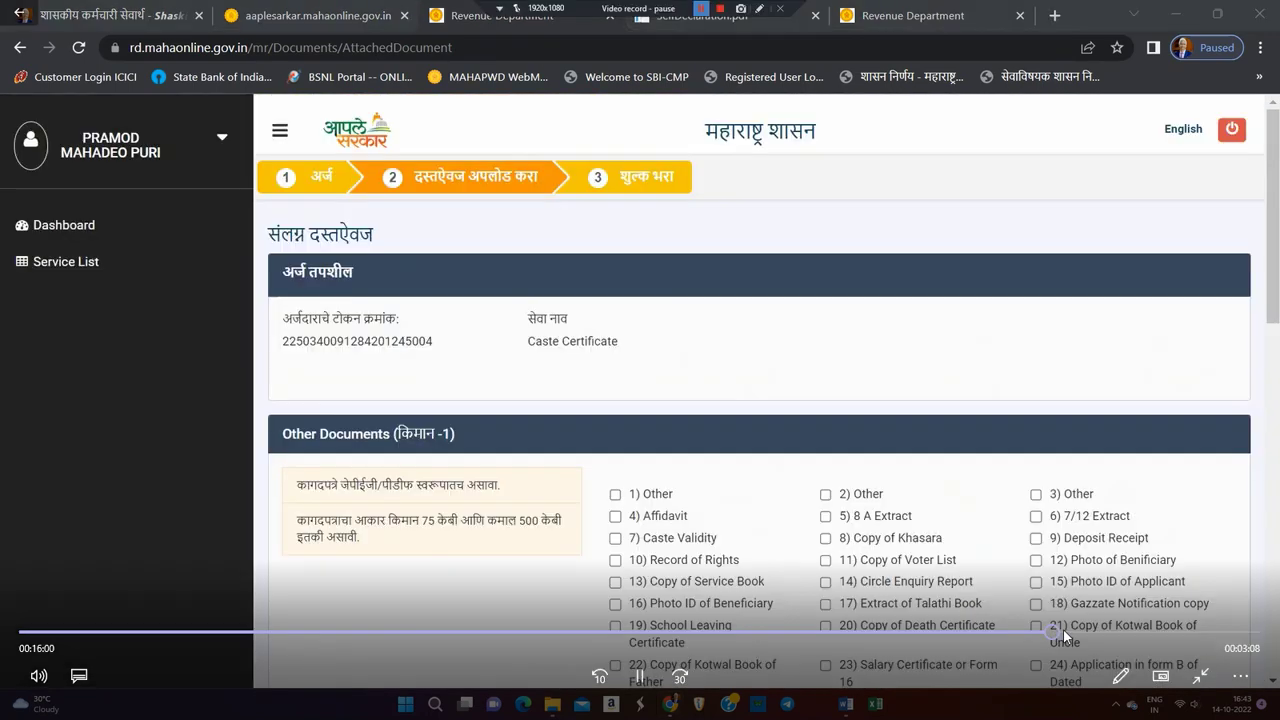
pyautogui.click(1066, 631)
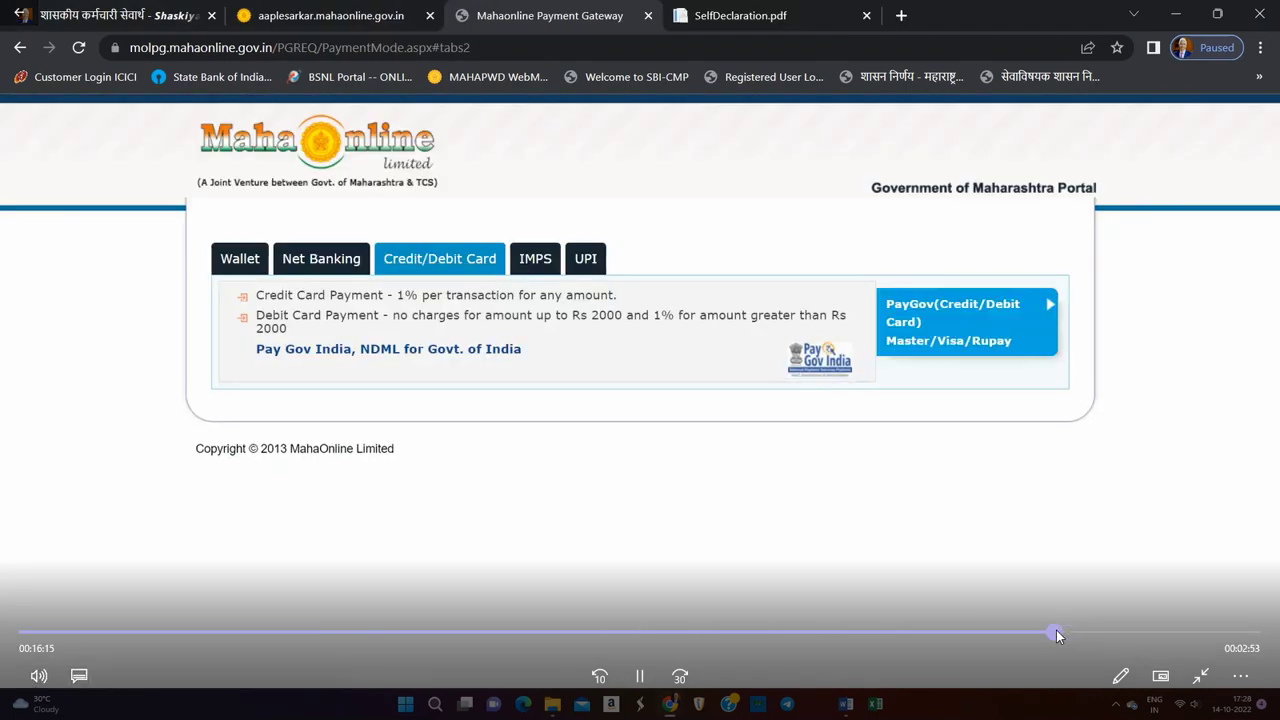
pyautogui.click(1056, 631)
pyautogui.click(1046, 631)
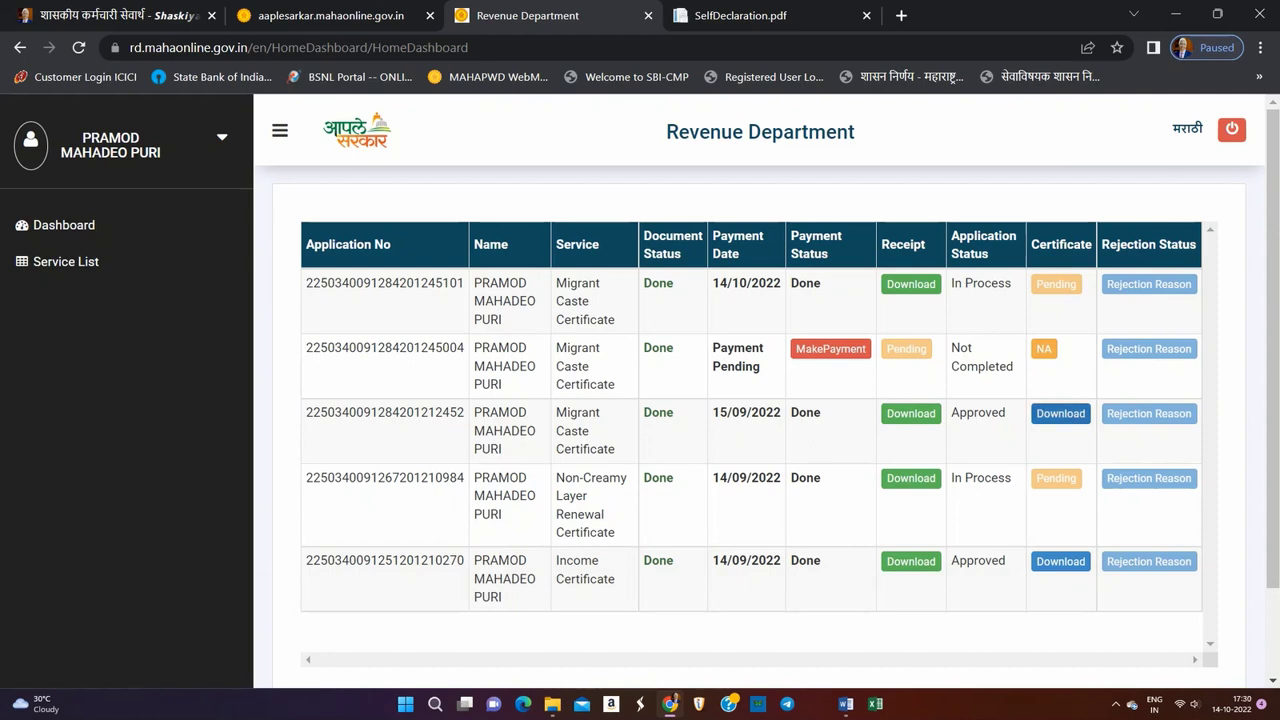
# - Download the approved Migrant Caste Certificate, open the PDF and read the verified documents and certificate text on its first page
pyautogui.click(1060, 413)
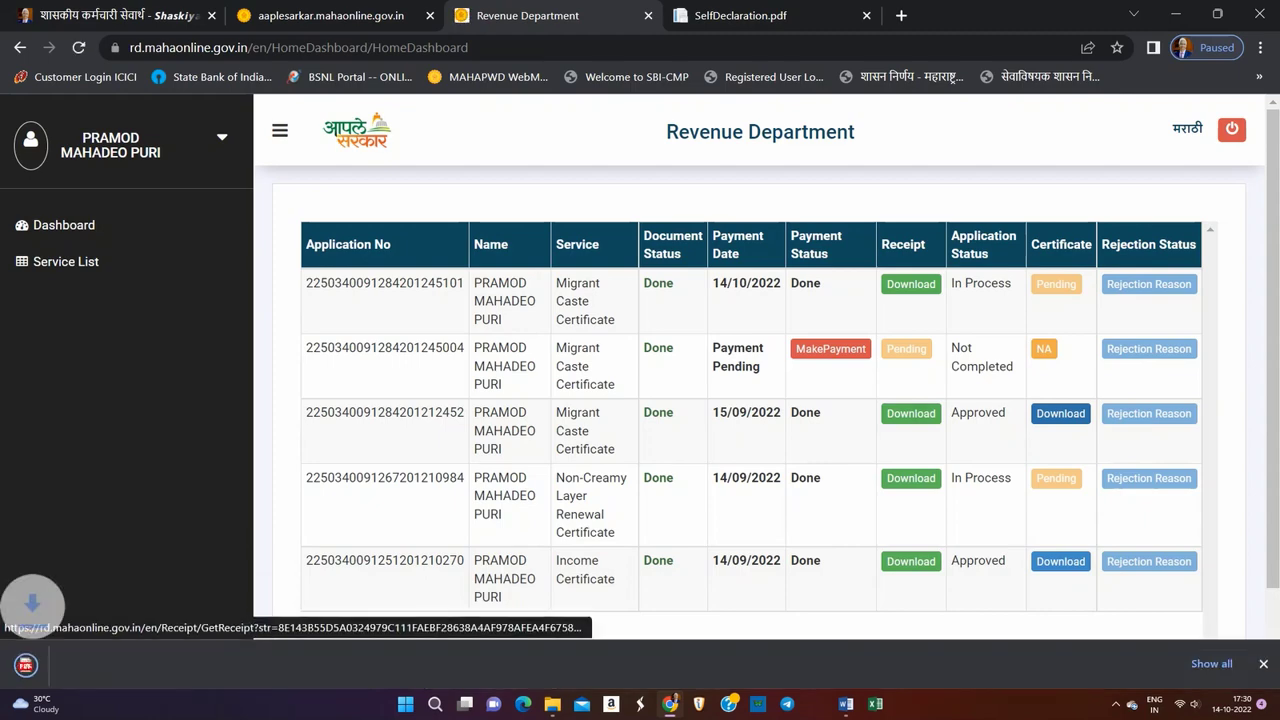
pyautogui.click(107, 663)
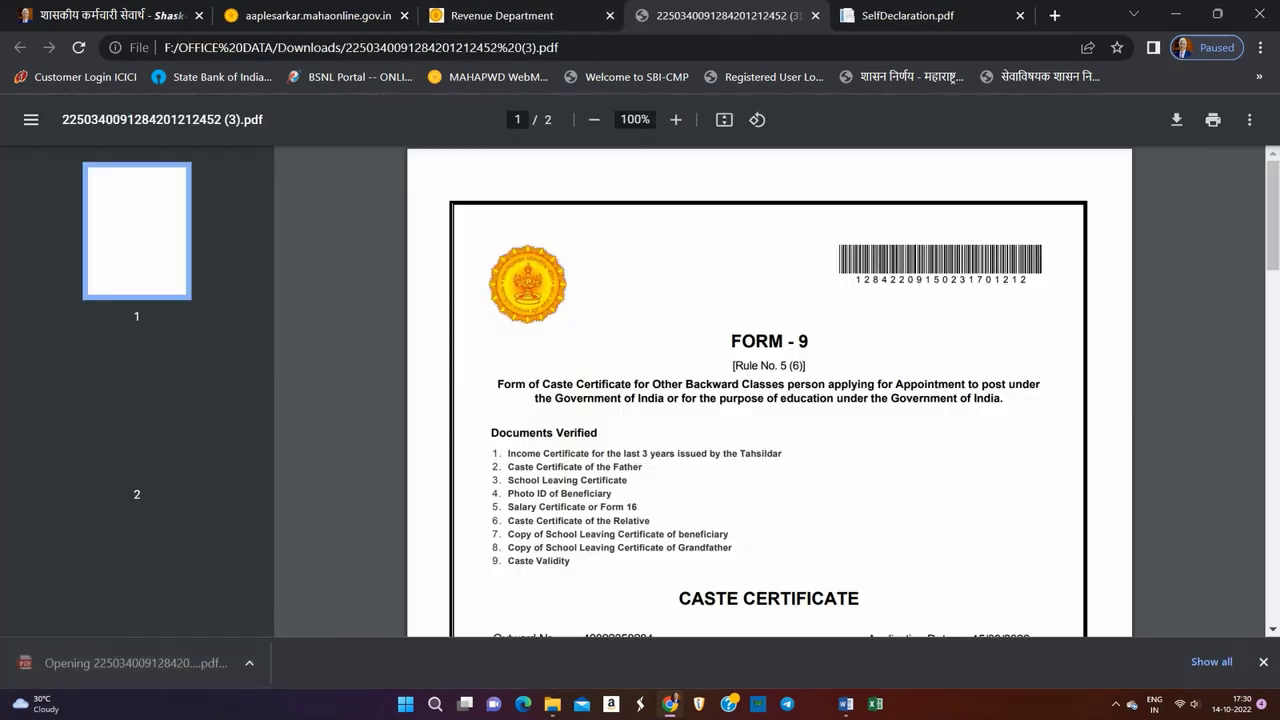
pyautogui.scroll(-1, 769, 392)
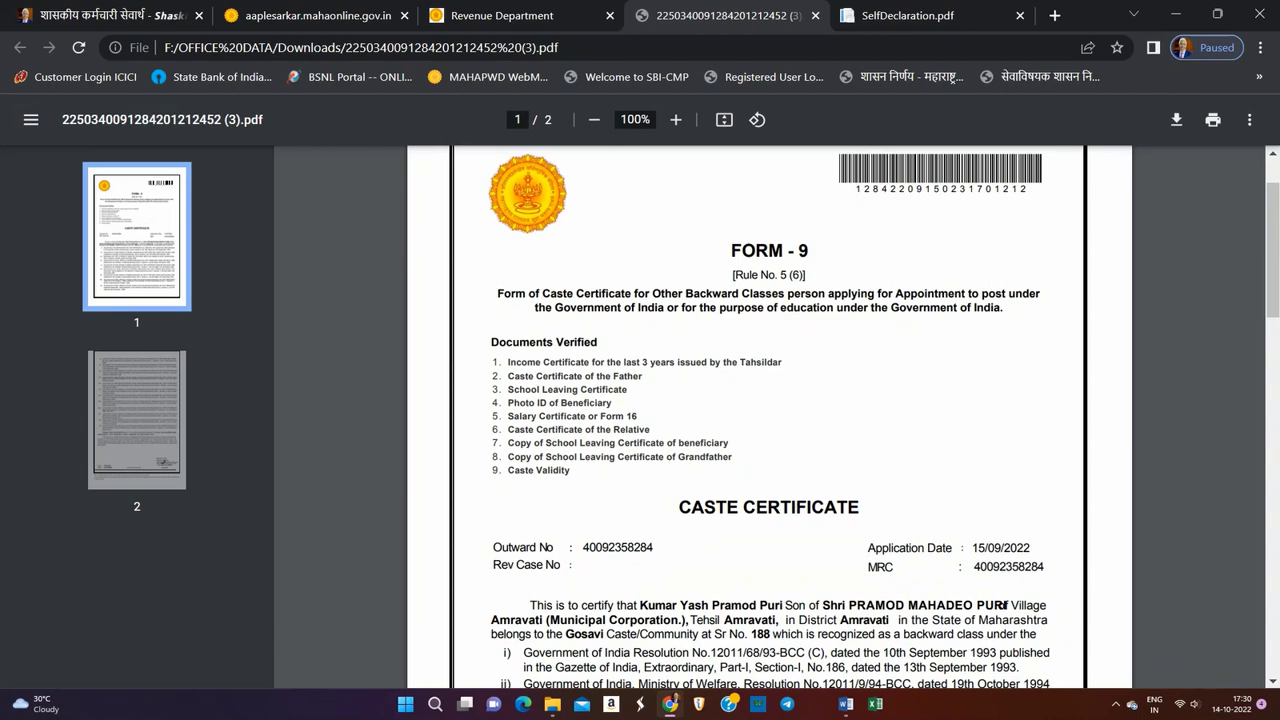
pyautogui.scroll(-4, 768, 420)
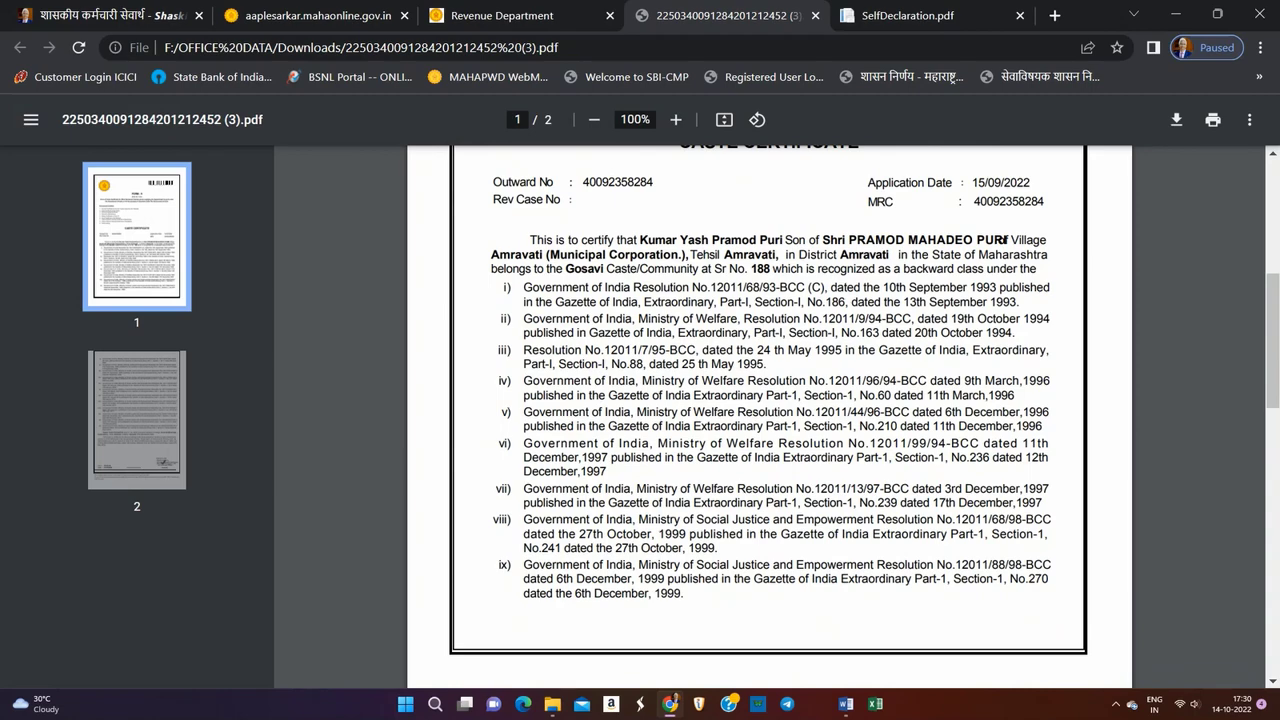
pyautogui.scroll(-2, 768, 420)
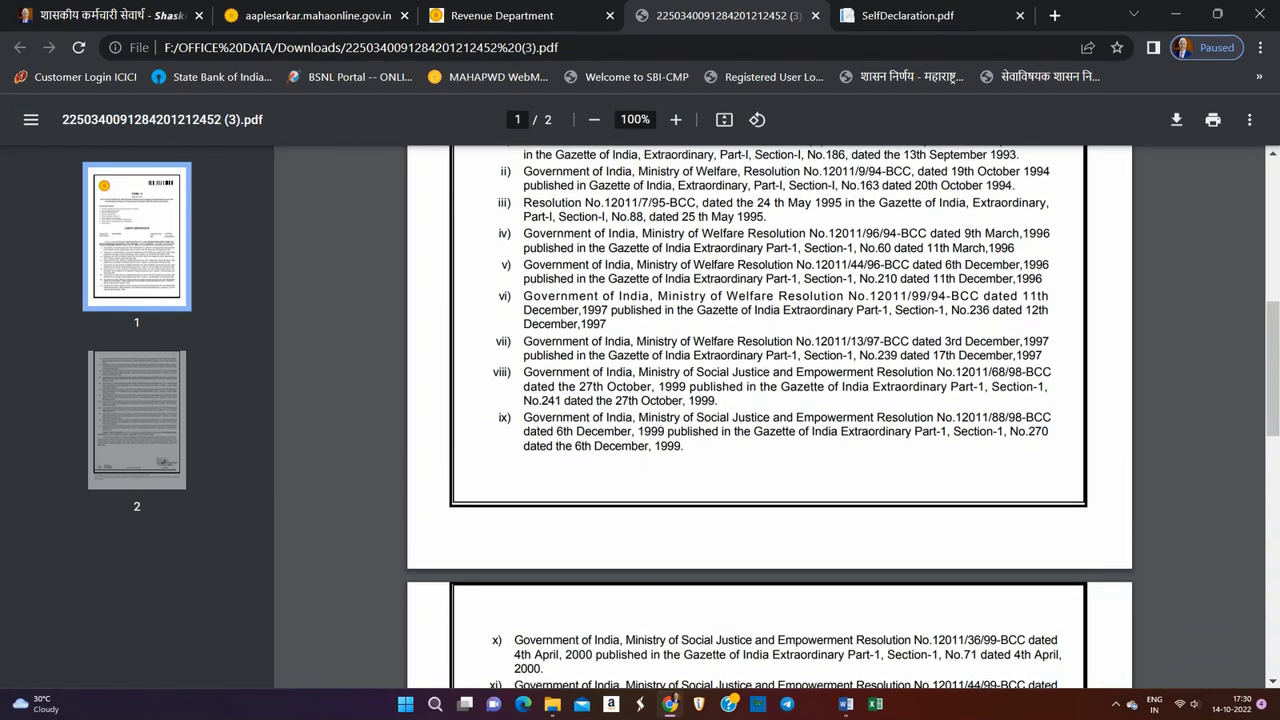
pyautogui.scroll(6, 768, 420)
pyautogui.scroll(-1, 768, 420)
pyautogui.scroll(1, 768, 420)
pyautogui.scroll(-1, 768, 420)
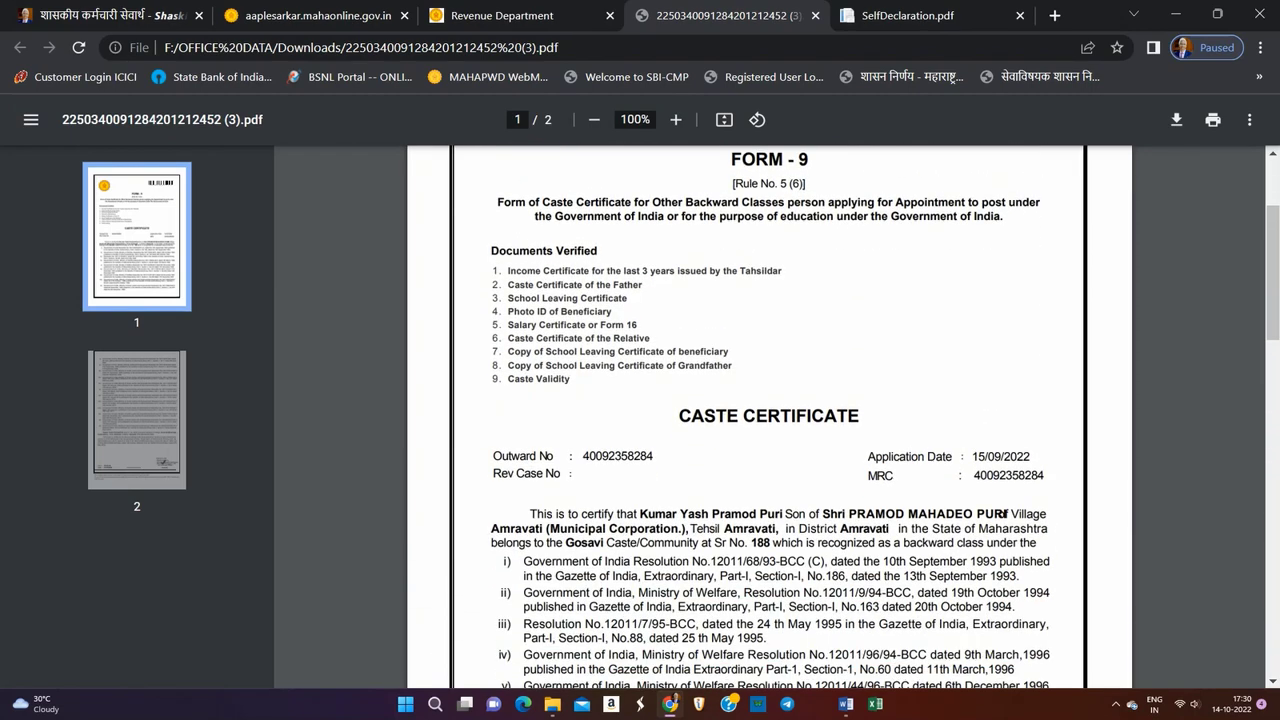
# - Highlight the certificate's application date and examine the second page down to the issue date and digital signature
pyautogui.scroll(-2, 768, 420)
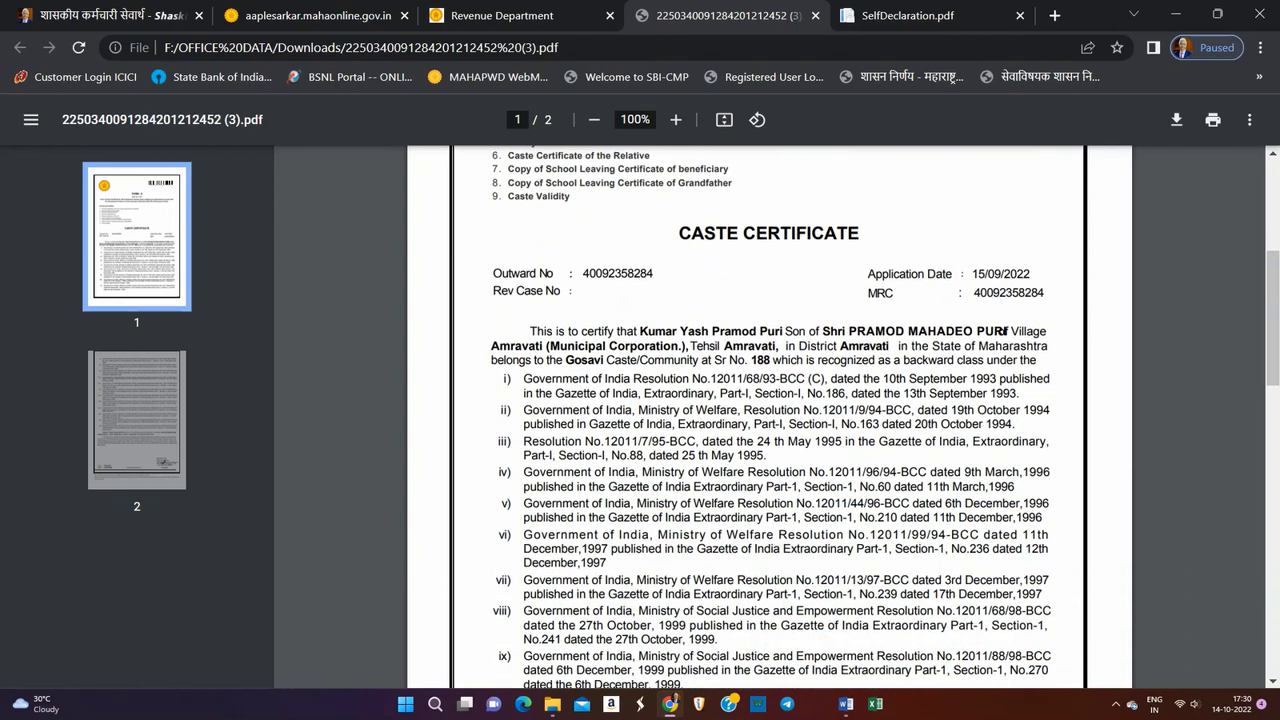
pyautogui.moveTo(972, 274); pyautogui.dragTo(1029, 274)
pyautogui.click(1029, 274)
pyautogui.scroll(-10, 768, 420)
pyautogui.scroll(-2, 768, 420)
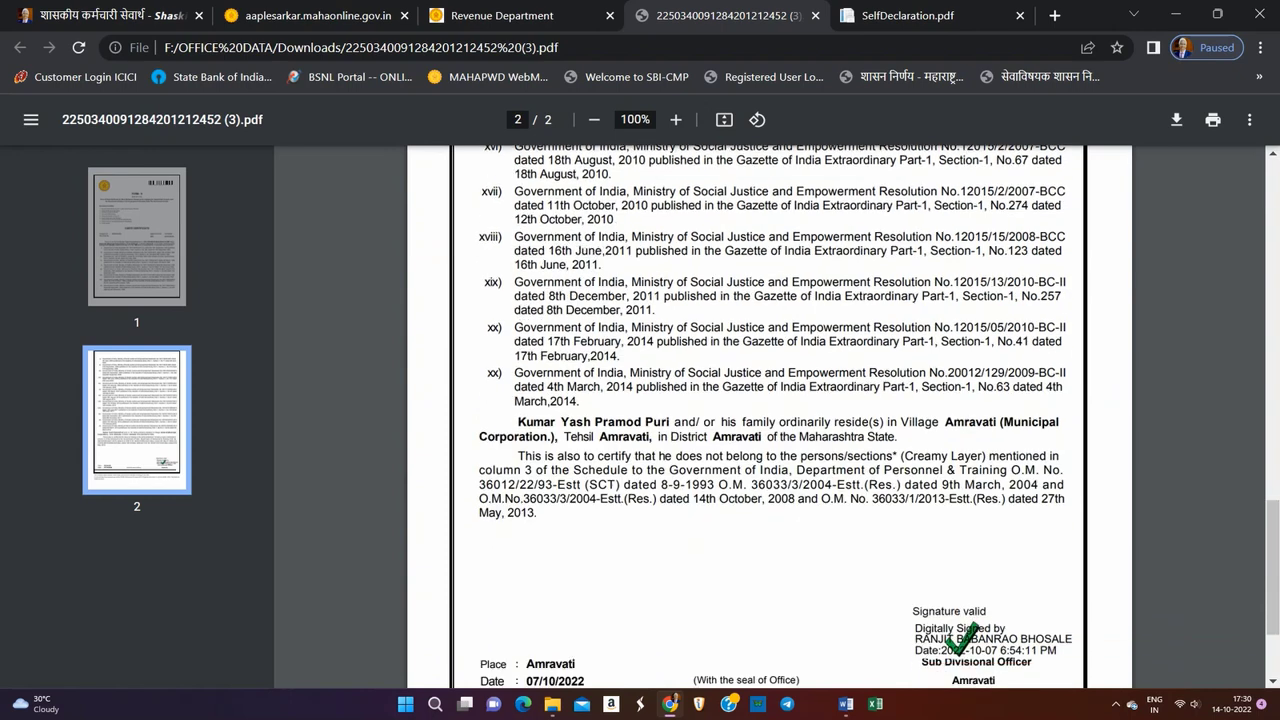
pyautogui.scroll(-3, 768, 420)
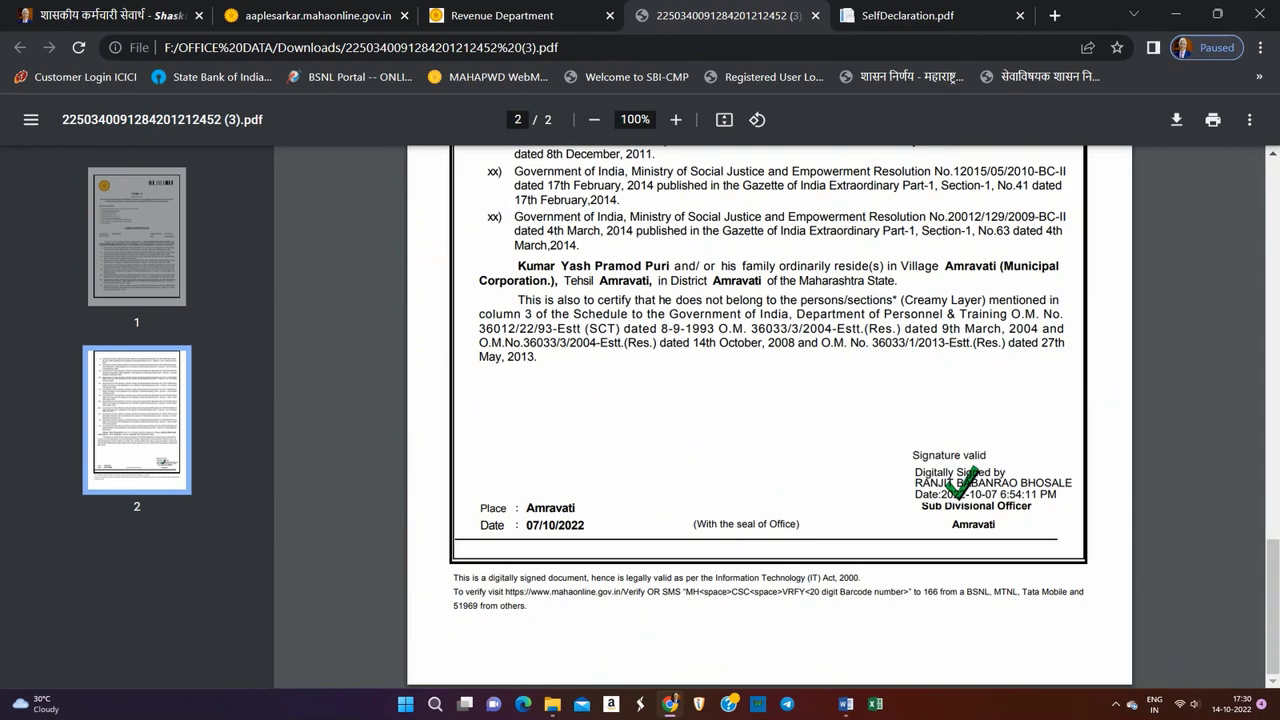
pyautogui.scroll(15, 768, 420)
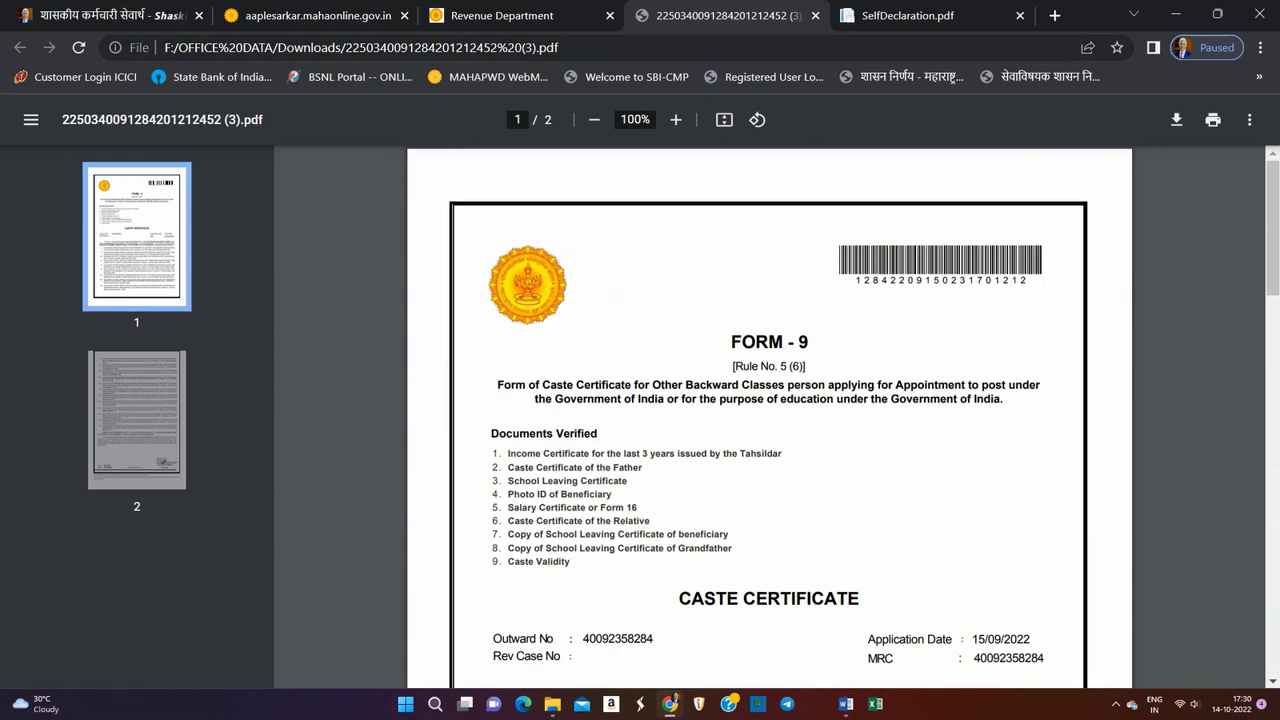
# - Leave the certificate and go through the open portal pages to the Shaskiya Karmachari Sevaarth home page
pyautogui.click(502, 15)
pyautogui.click(318, 15)
pyautogui.click(502, 15)
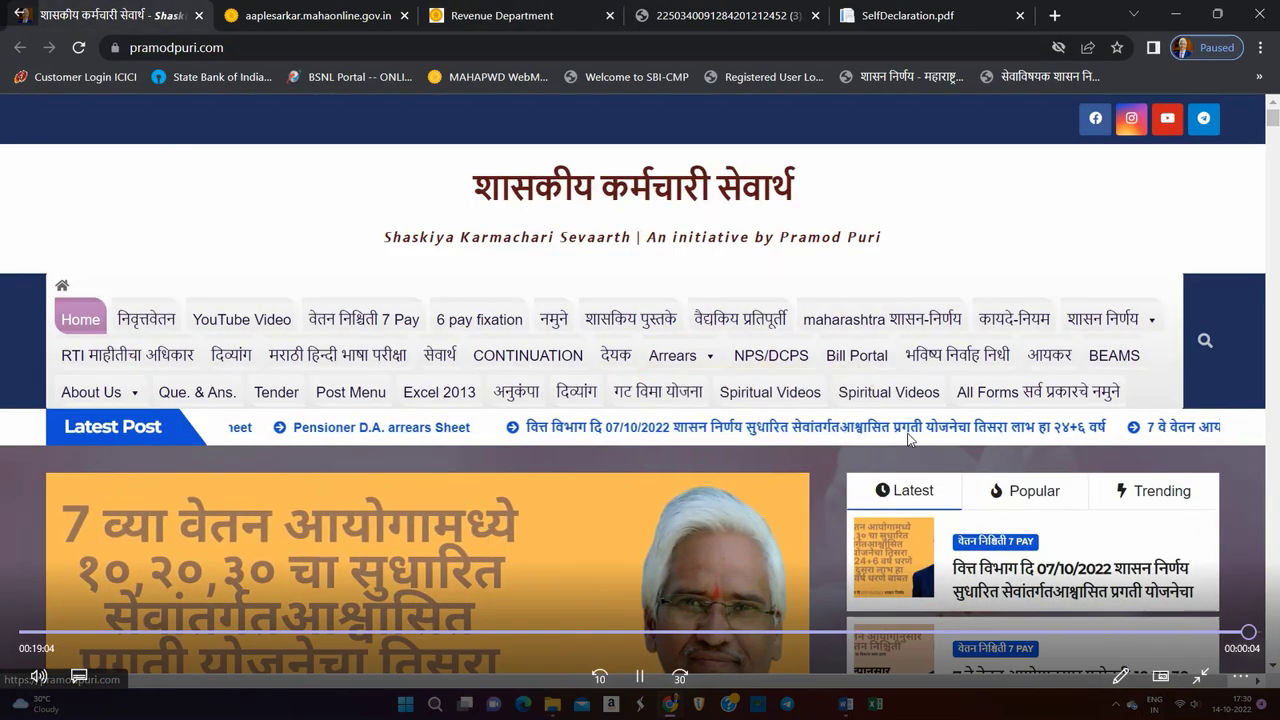
# - Exit full-screen playback of the recording, minimize the player and switch to the caste certificate form in Chrome
pyautogui.click(1200, 681)
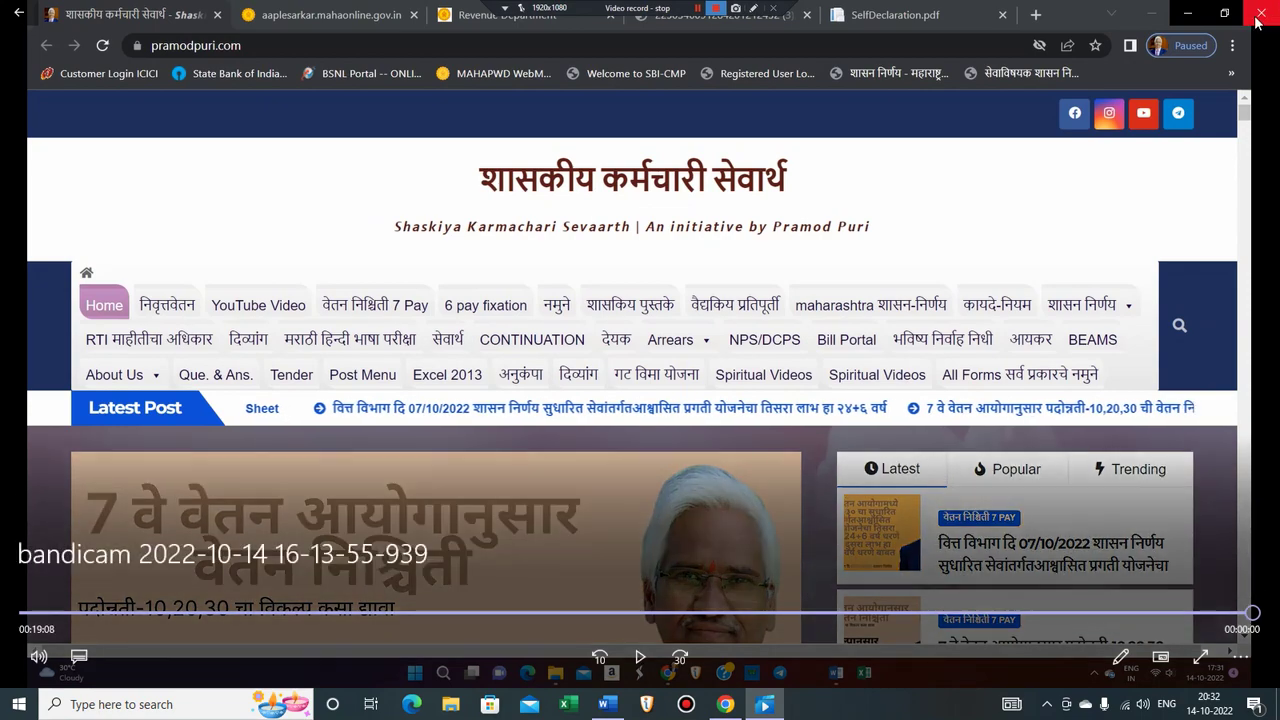
pyautogui.click(1188, 14)
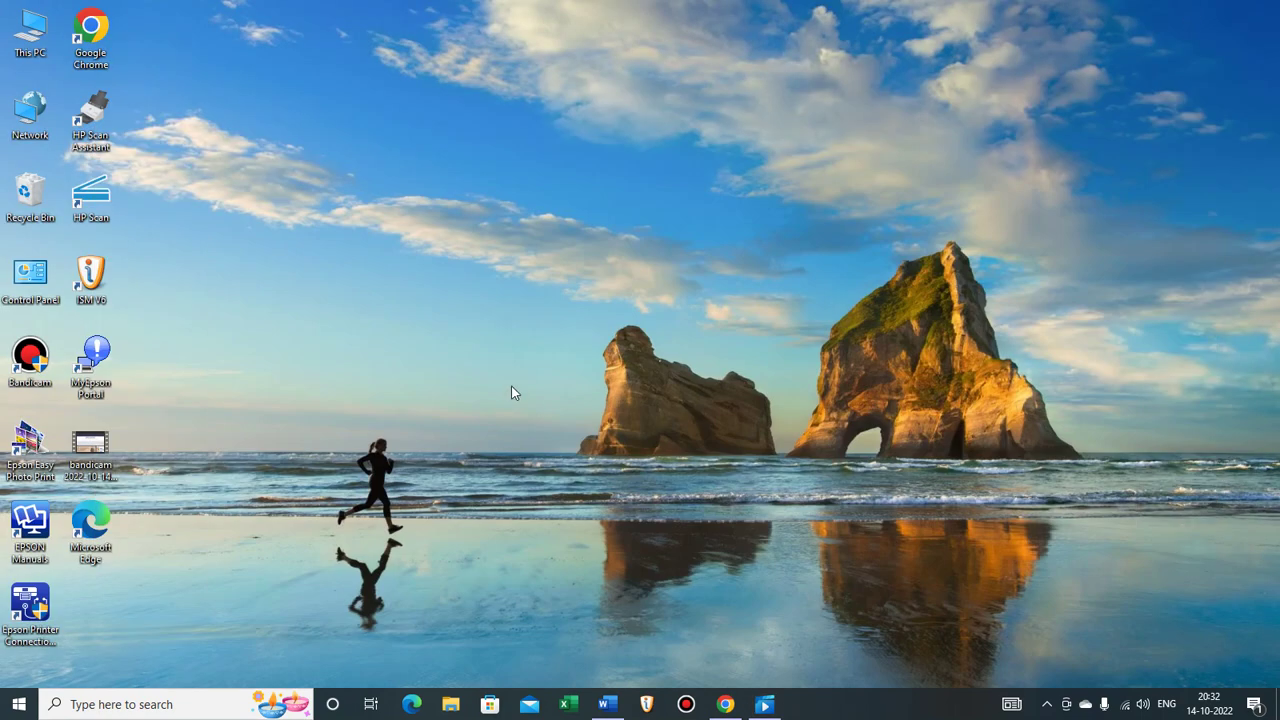
pyautogui.click(730, 706)
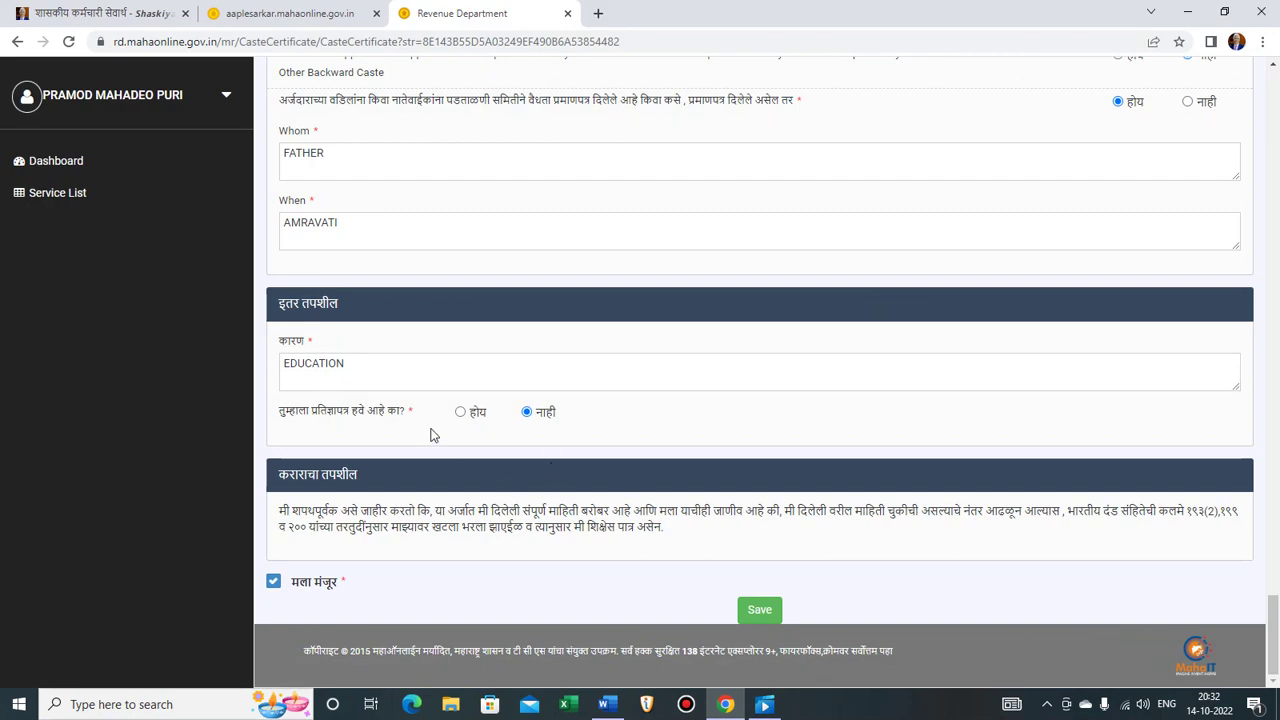
# - Open the dashboard to review each application's payment and certificate status, and return to the Shaskiya Karmachari Sevaarth home page
pyautogui.scroll(20, 410, 300)
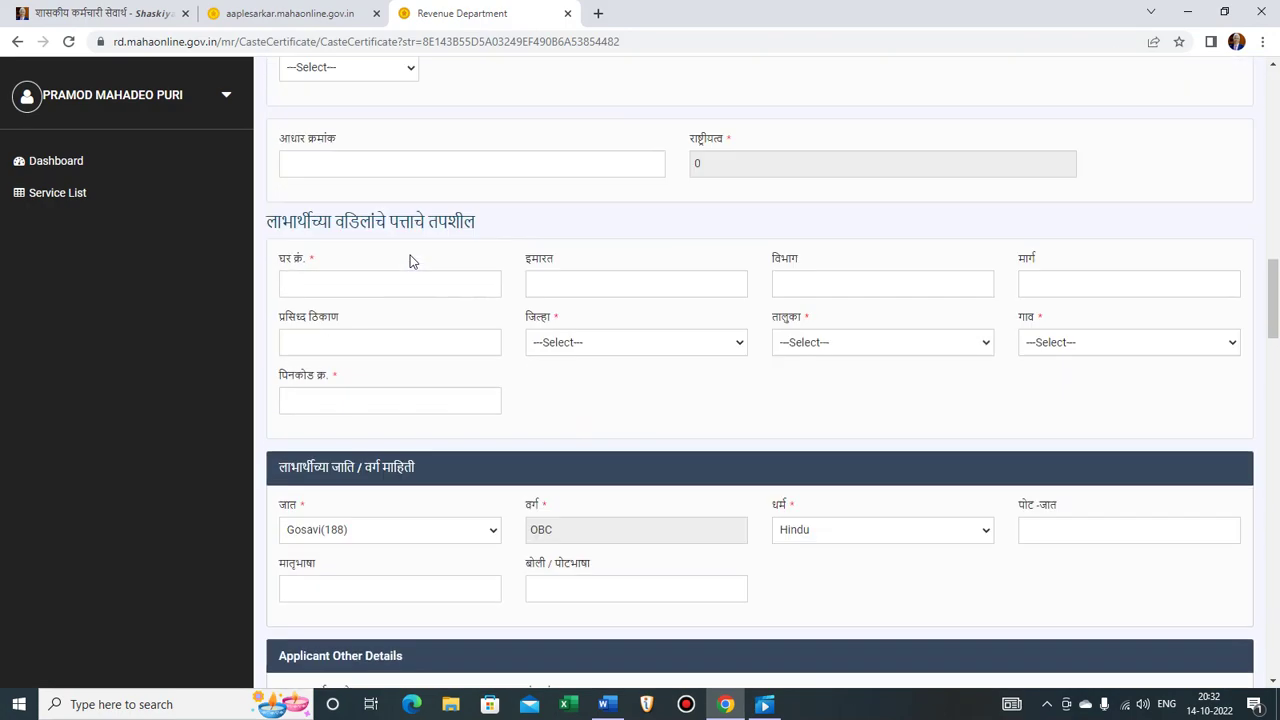
pyautogui.scroll(5, 410, 260)
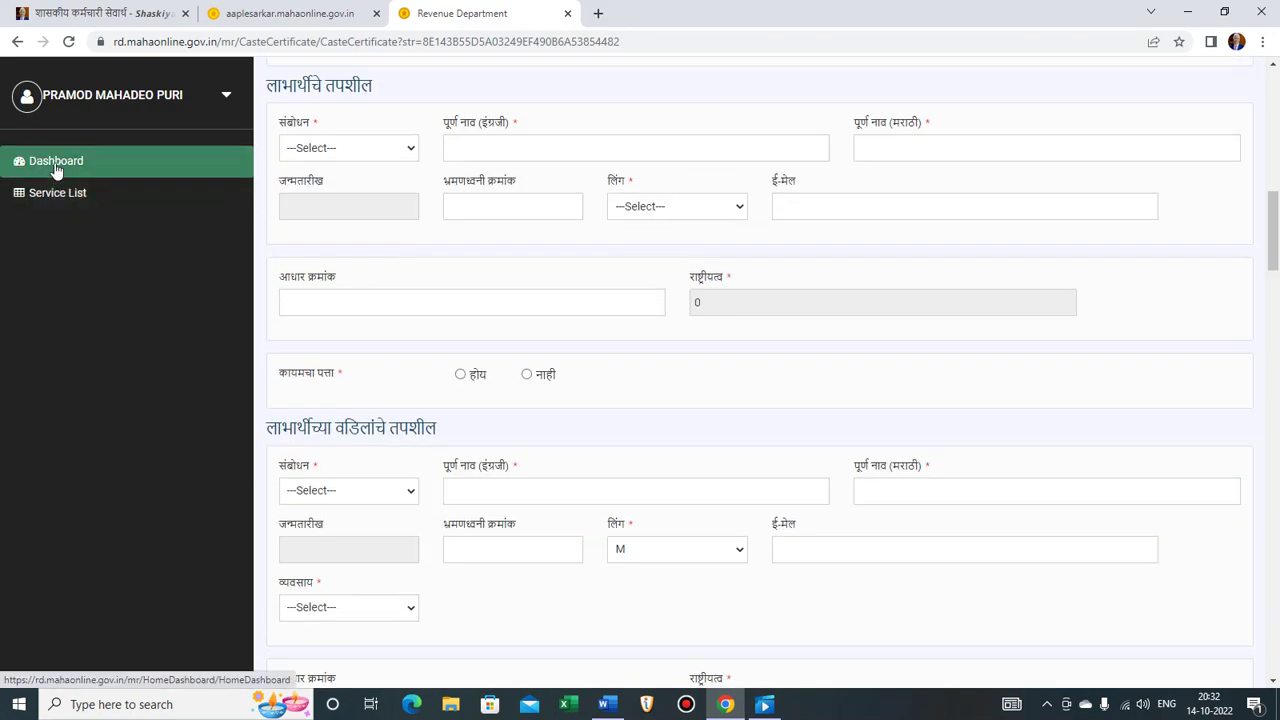
pyautogui.click(59, 167)
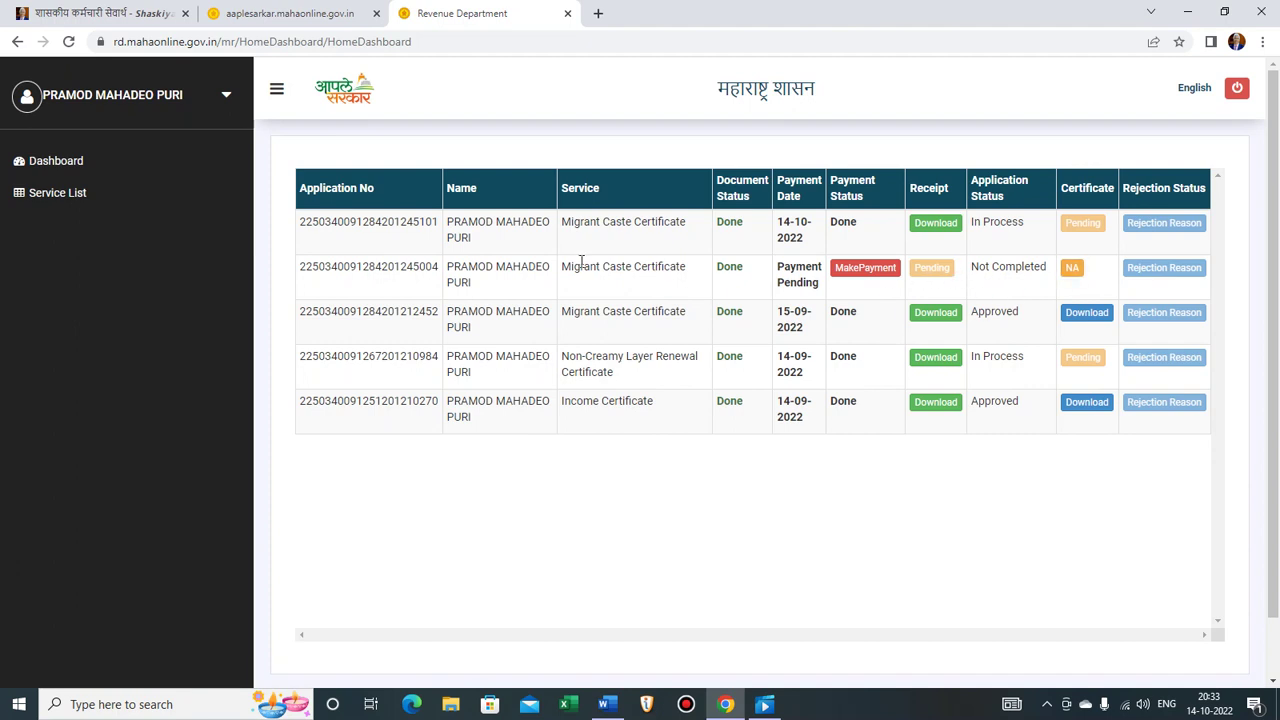
pyautogui.scroll(-2, 923, 497)
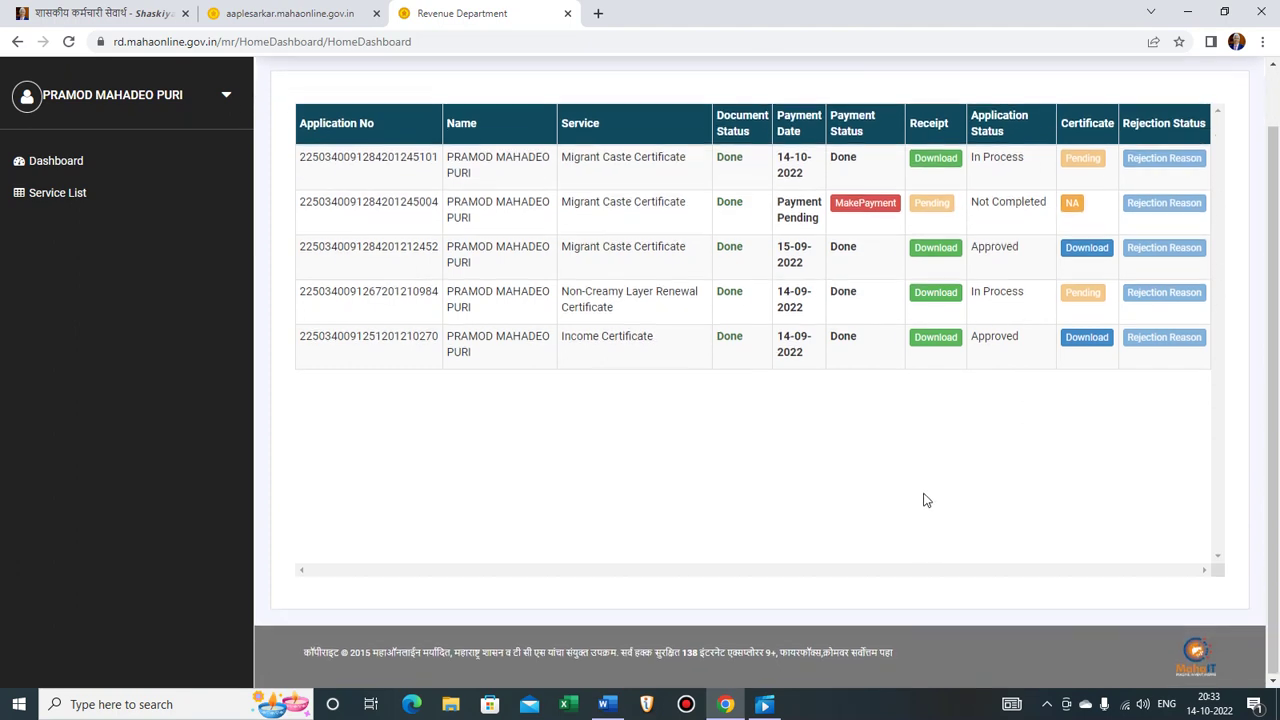
pyautogui.scroll(2, 783, 463)
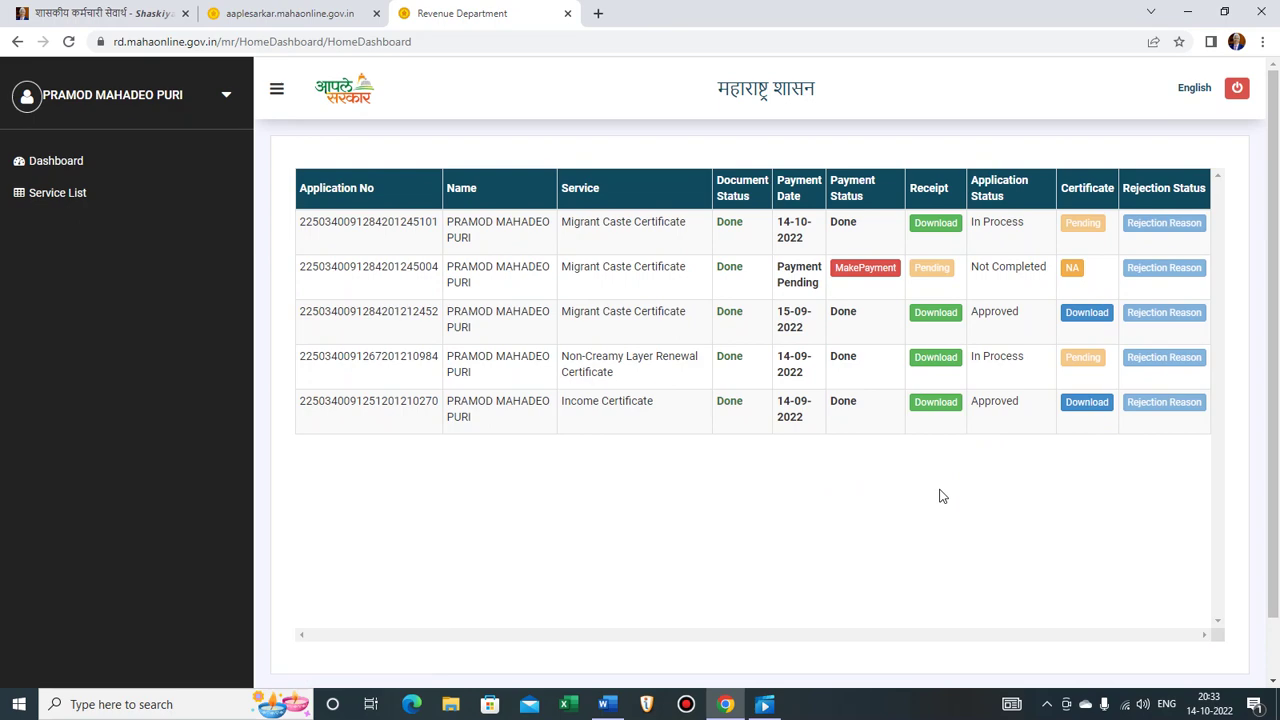
pyautogui.click(131, 14)
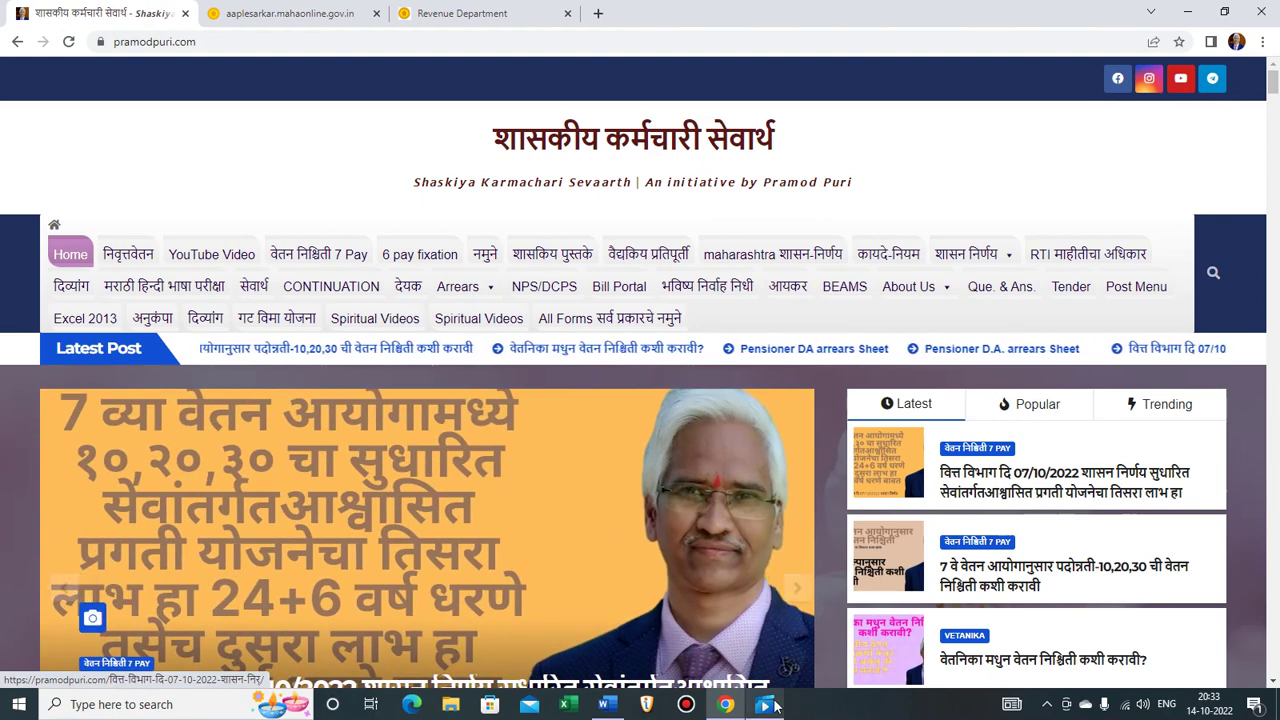
# - Switch to the obc caste certificate document in Word and skim its lists of required documents to the end
pyautogui.click(604, 704)
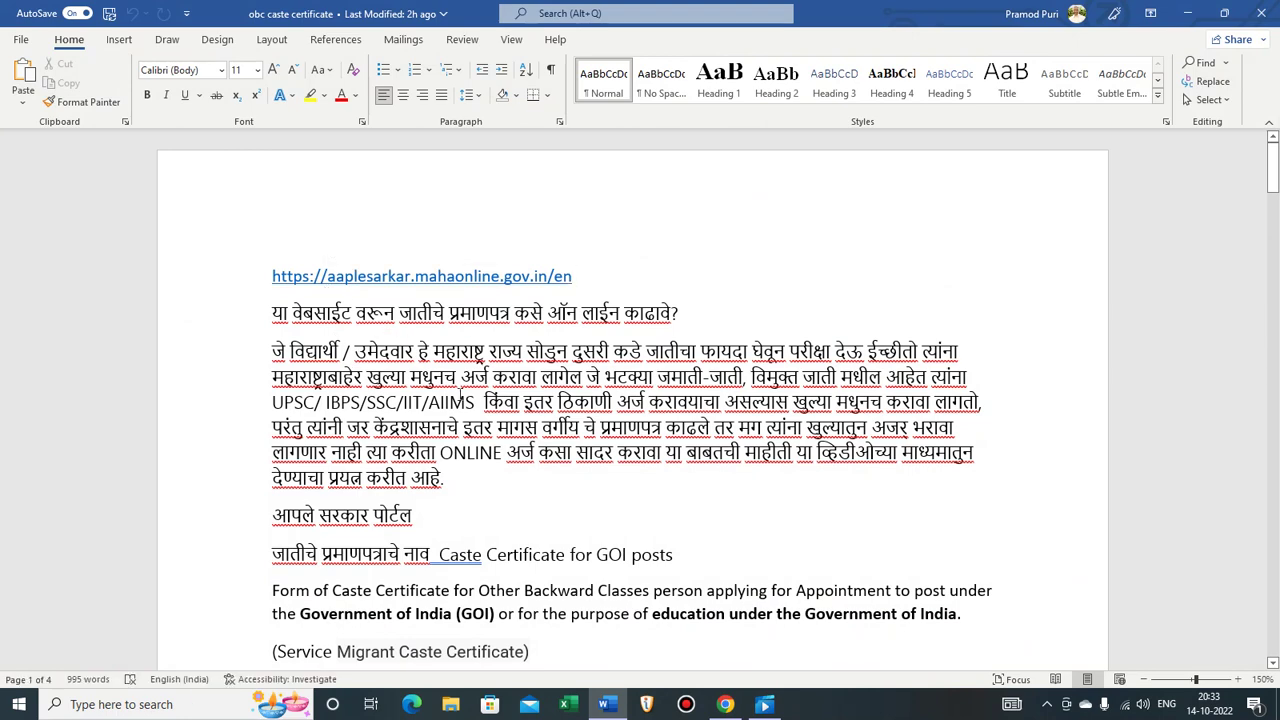
pyautogui.scroll(-1, 457, 399)
pyautogui.scroll(-20, 623, 403)
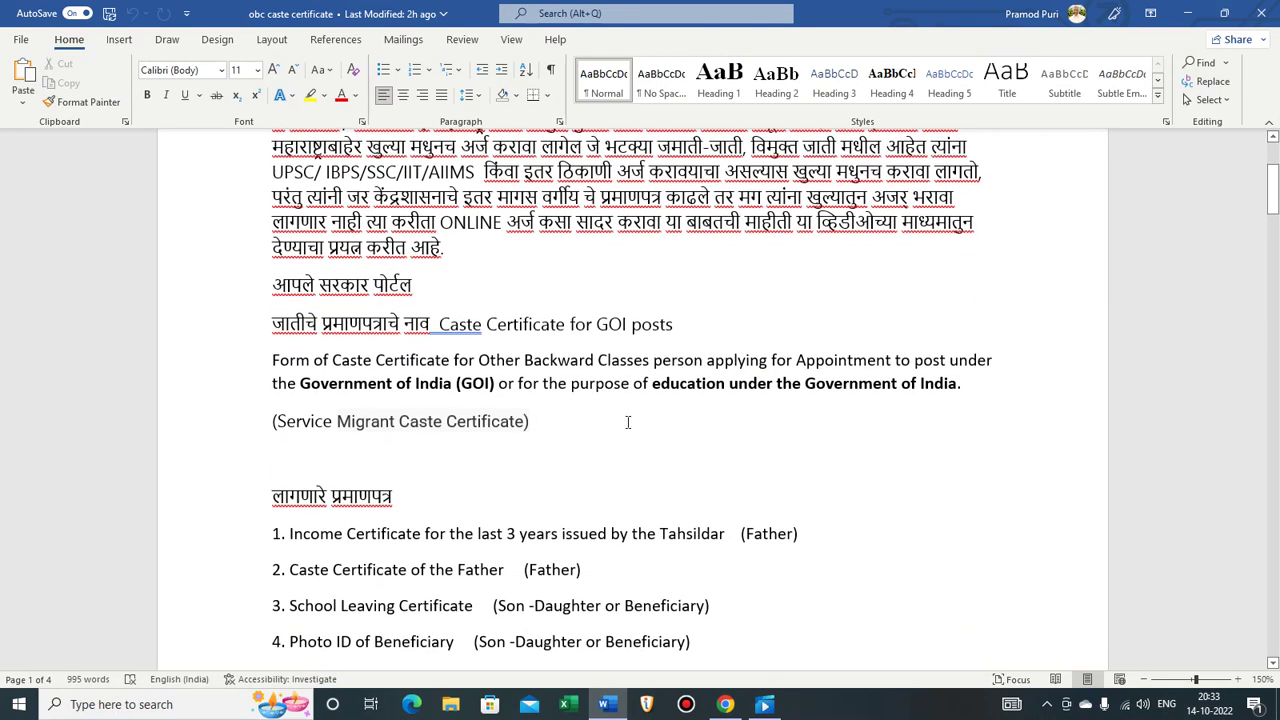
pyautogui.scroll(-20, 479, 484)
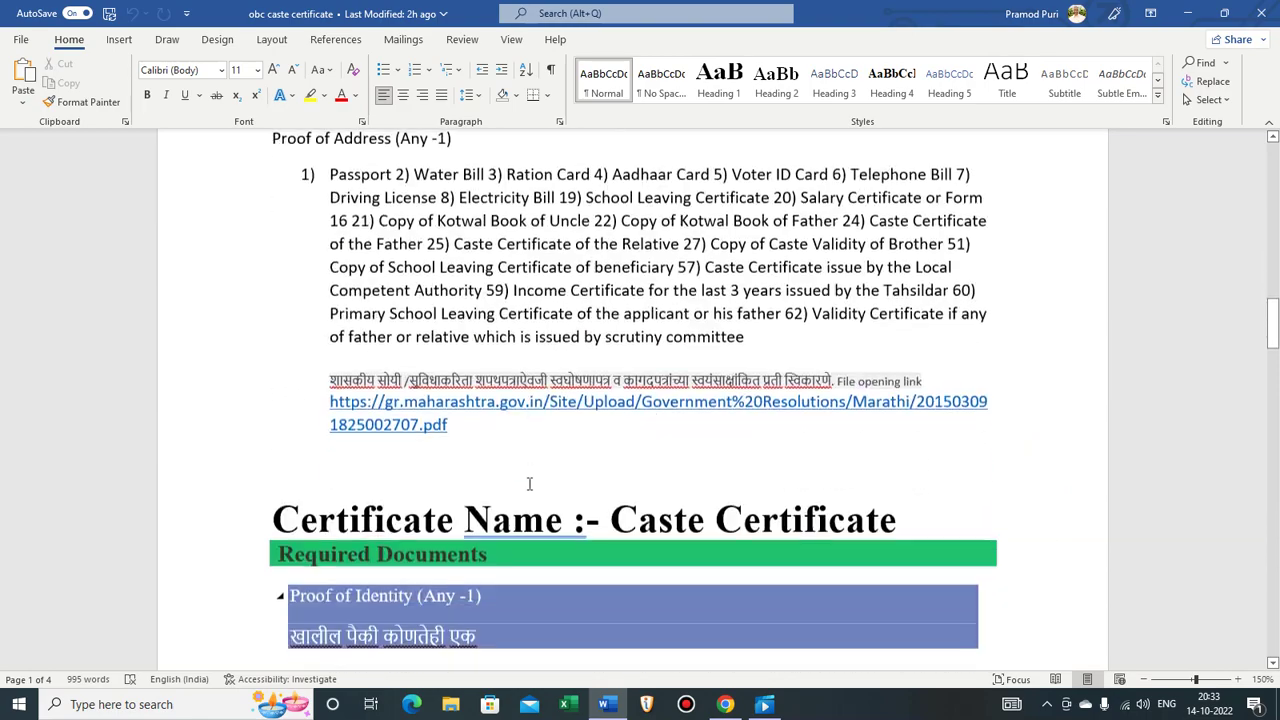
pyautogui.scroll(-20, 534, 478)
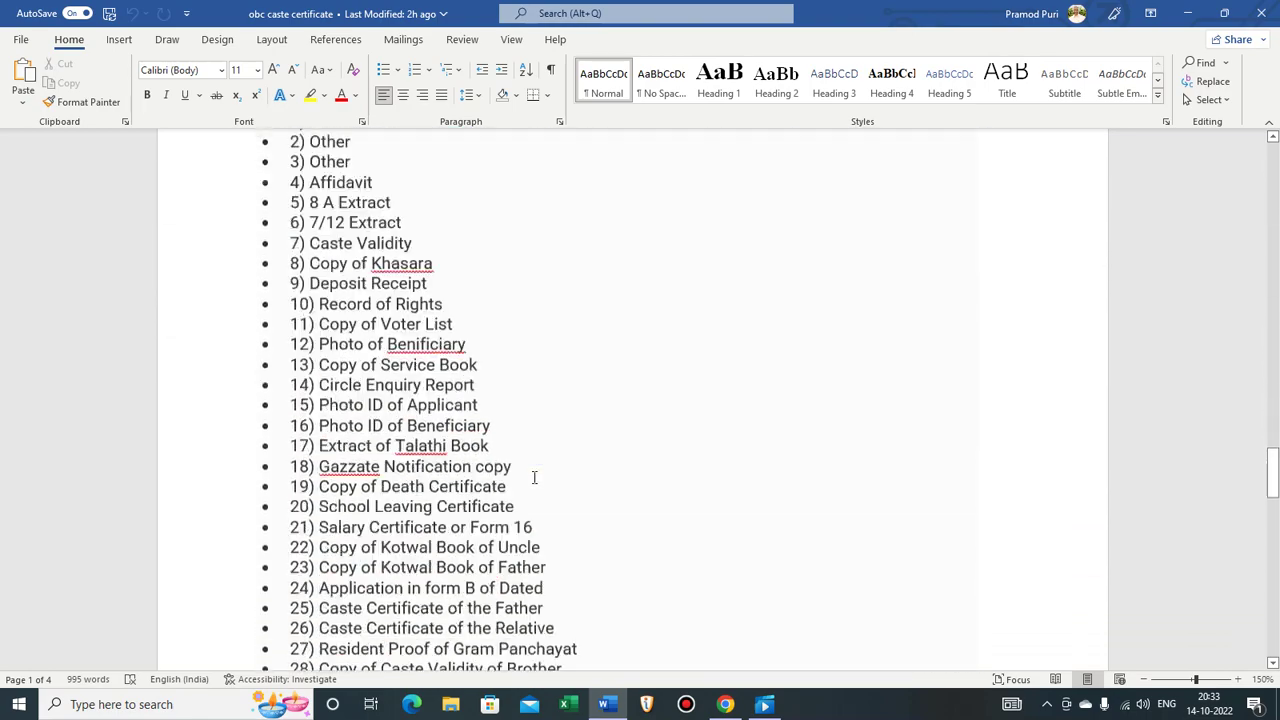
pyautogui.scroll(-3, 534, 477)
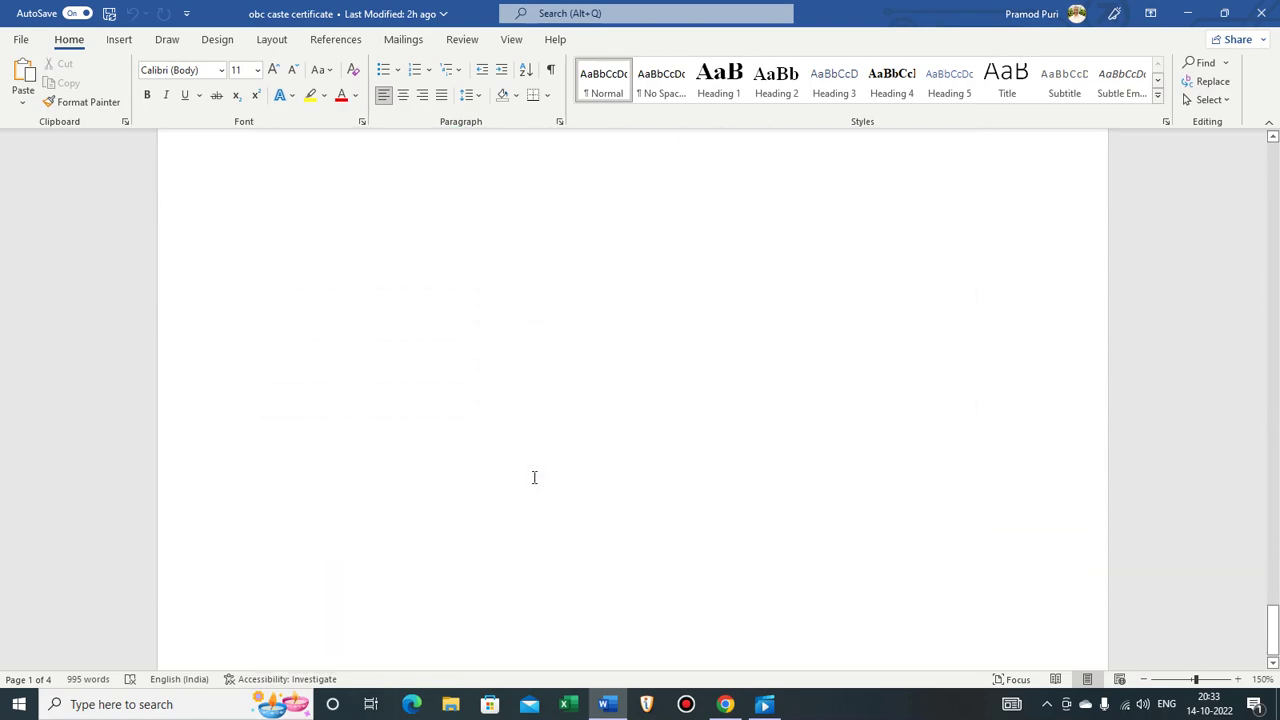
# - Skim back up through the document lists to the required certificates, and switch back to the website in Chrome
pyautogui.scroll(12, 534, 477)
pyautogui.scroll(15, 534, 477)
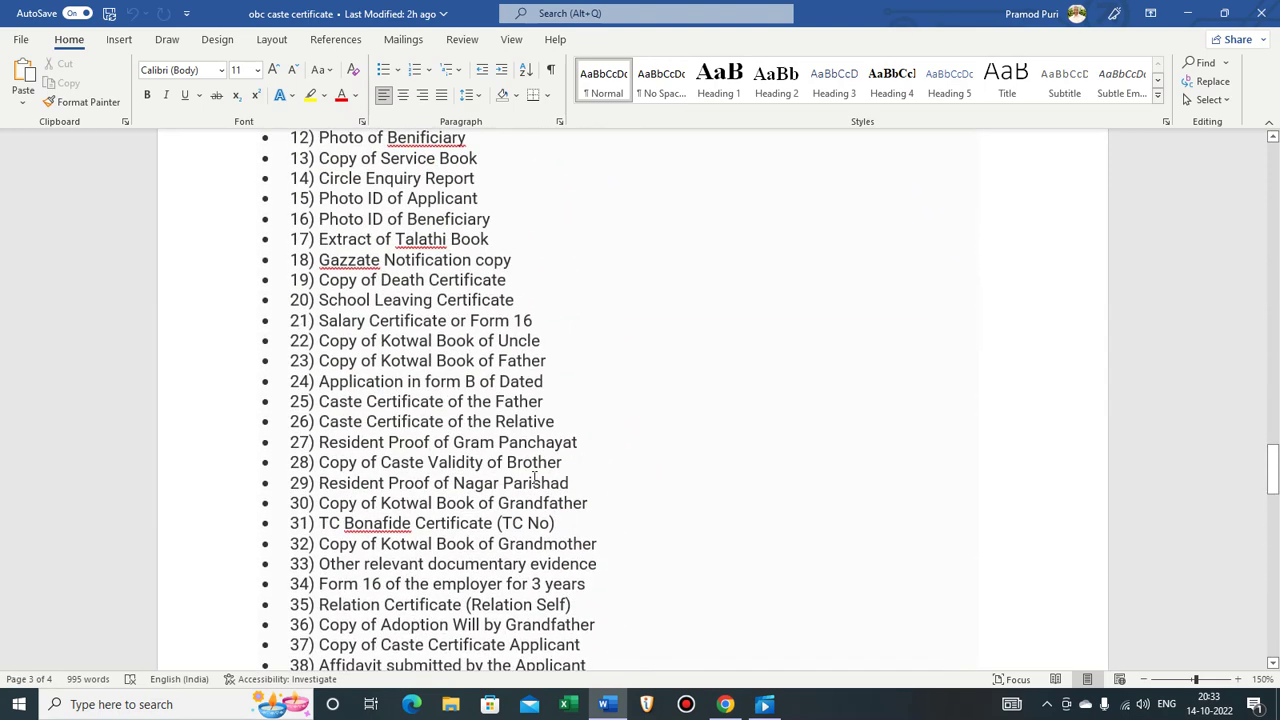
pyautogui.scroll(20, 534, 478)
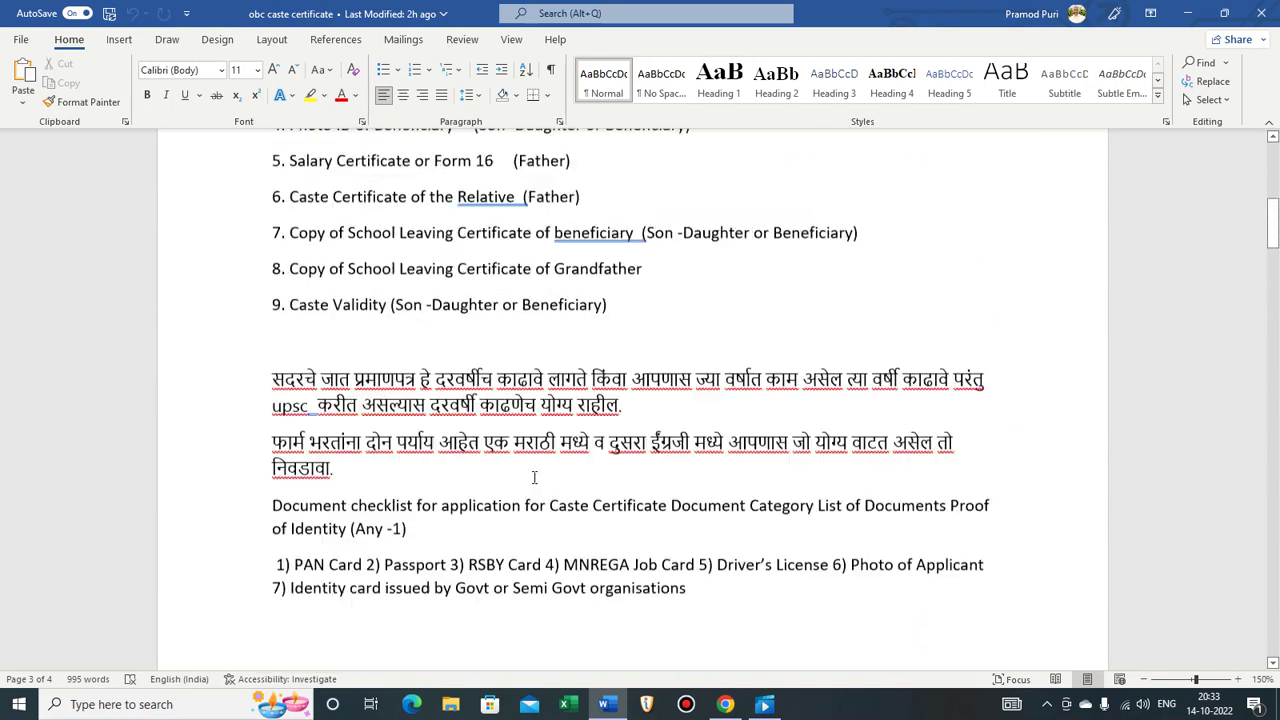
pyautogui.scroll(10, 534, 477)
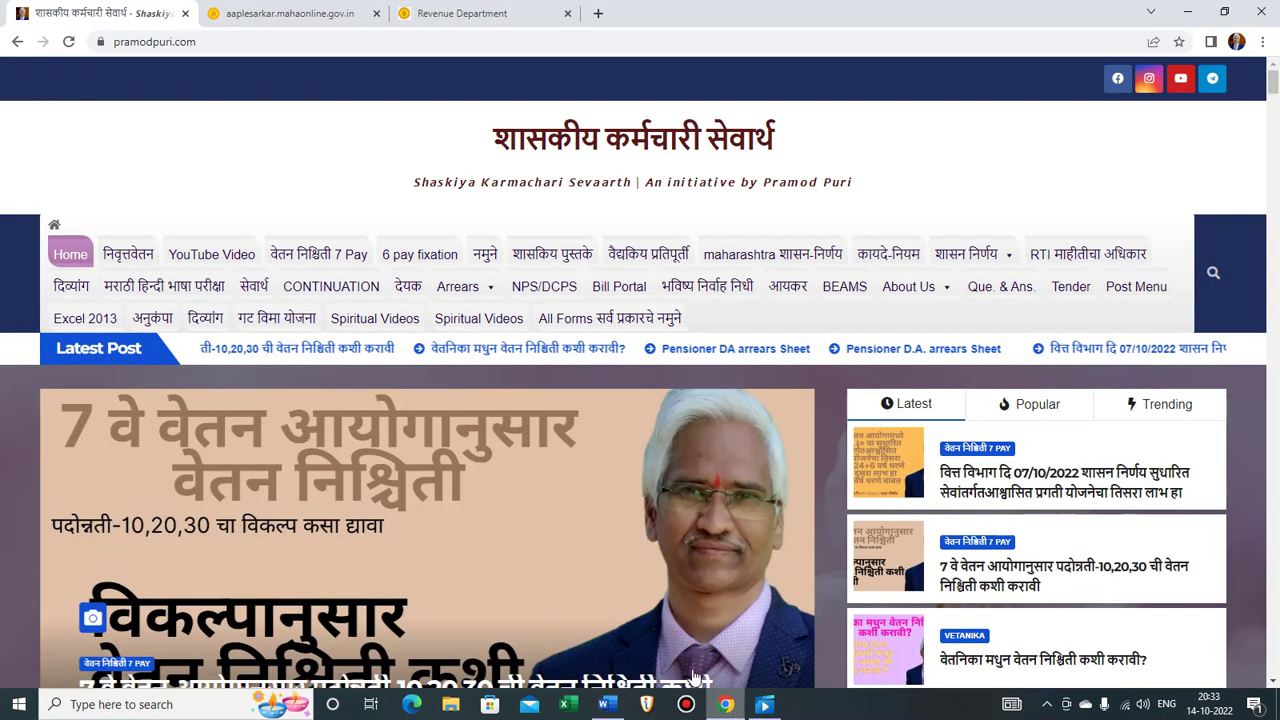
pyautogui.click(725, 704)
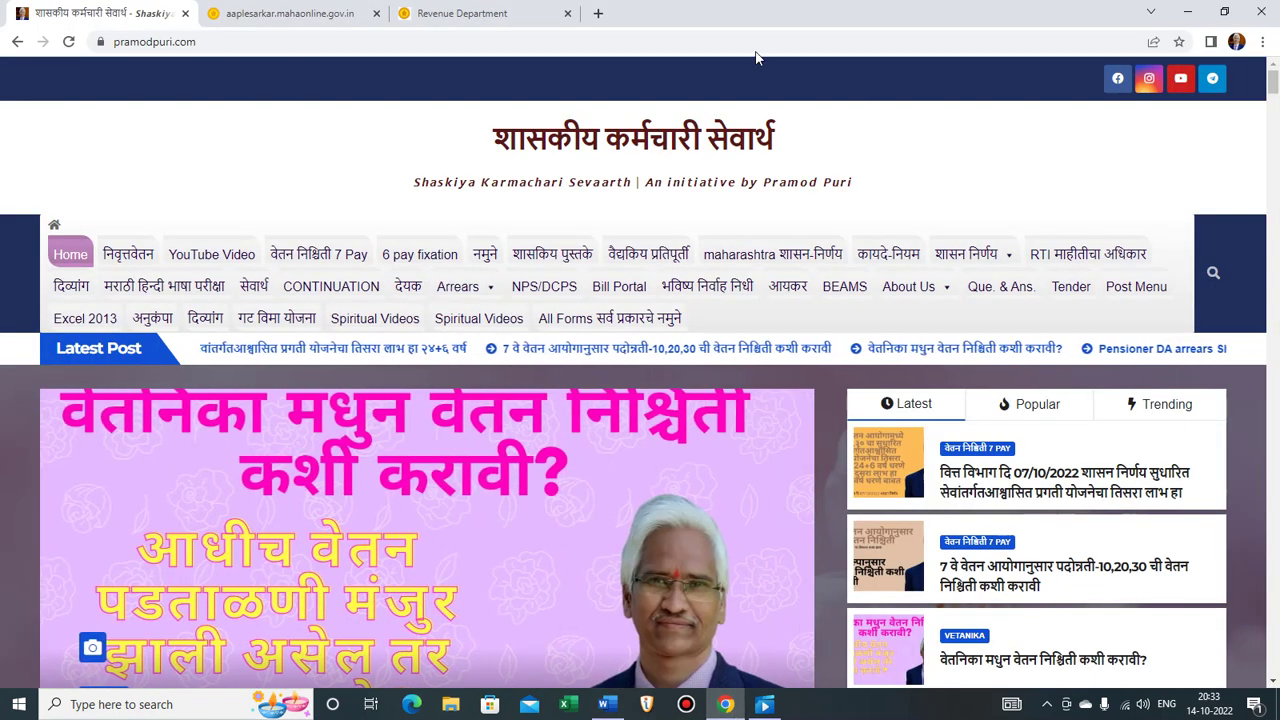
pyautogui.moveTo(683, 8)
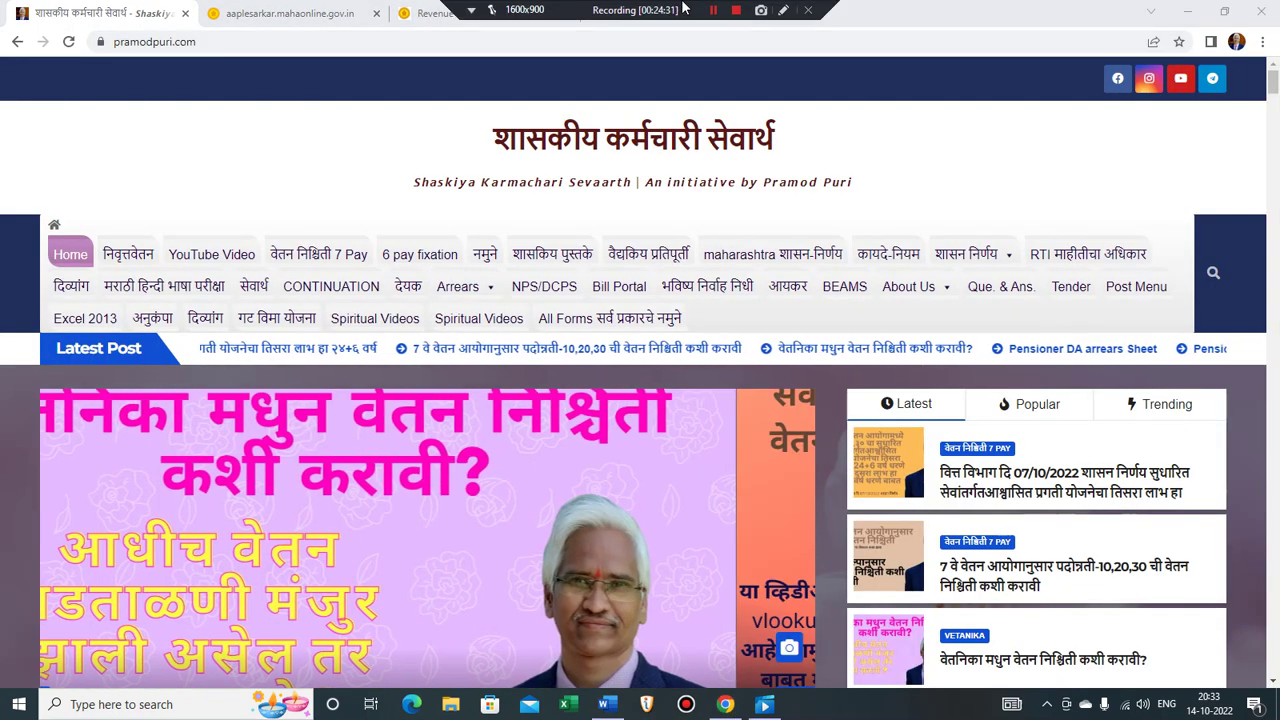